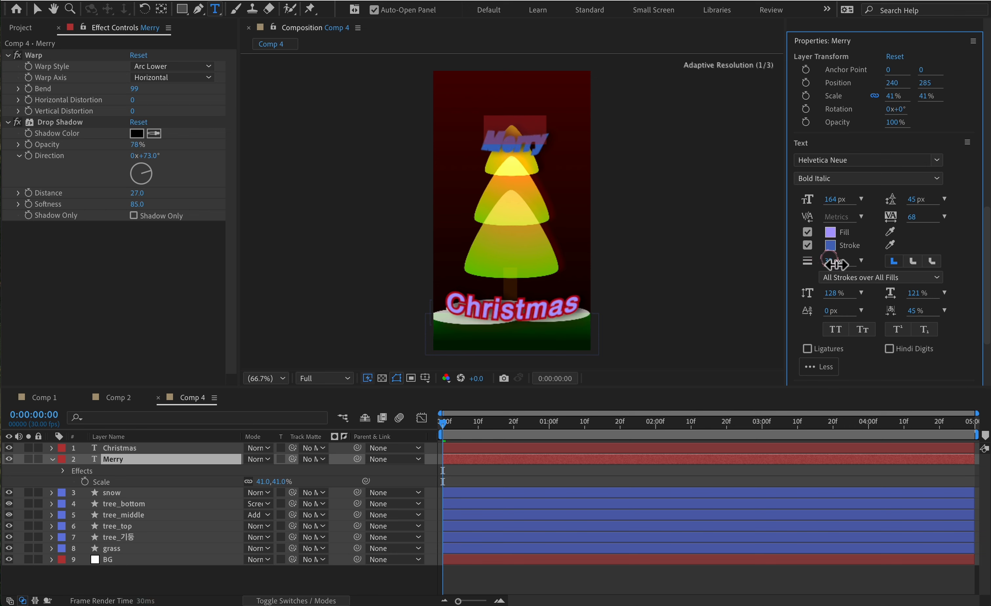
# Set the Merry text's stroke order to All Fills over All Strokes, with a round line join and a 12 px stroke width.
pyautogui.click(899, 280)
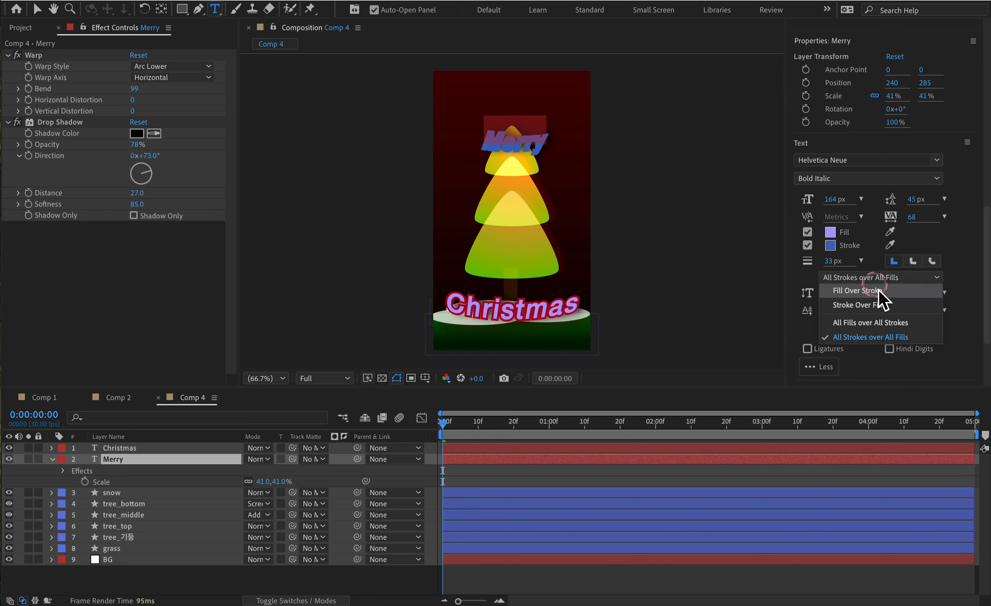
pyautogui.click(882, 321)
pyautogui.click(912, 262)
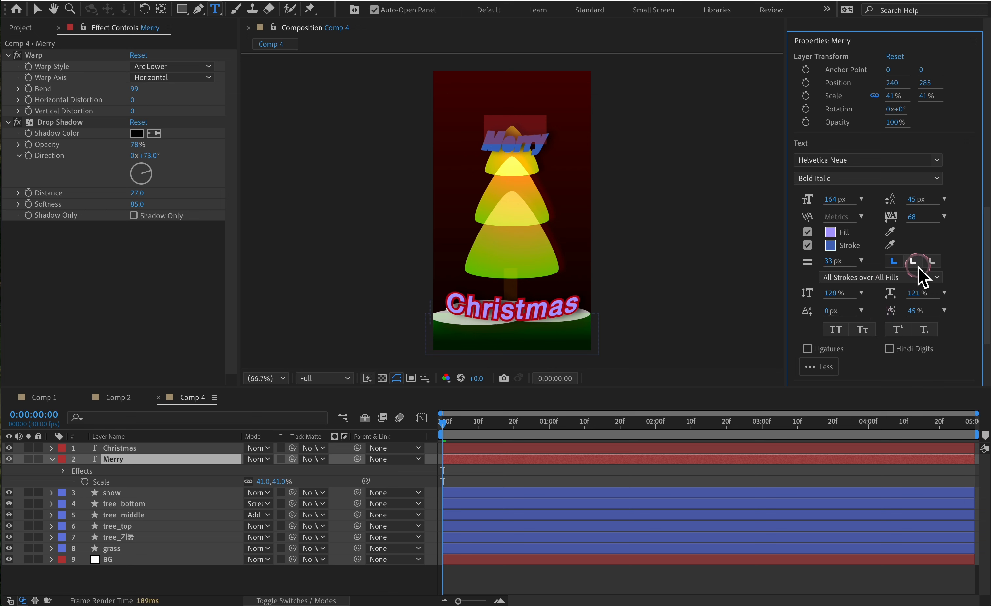
pyautogui.click(931, 269)
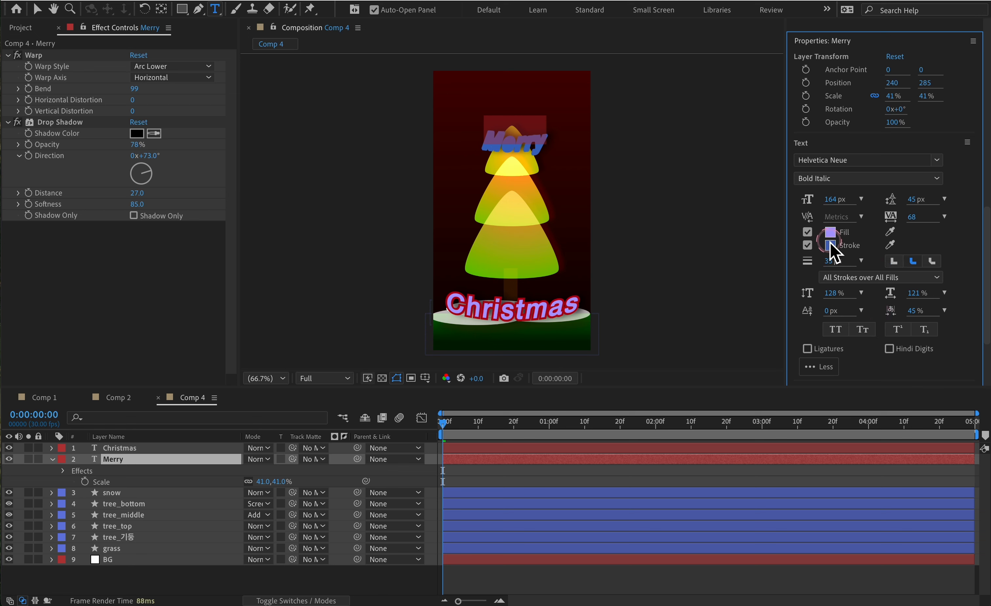
pyautogui.click(855, 218)
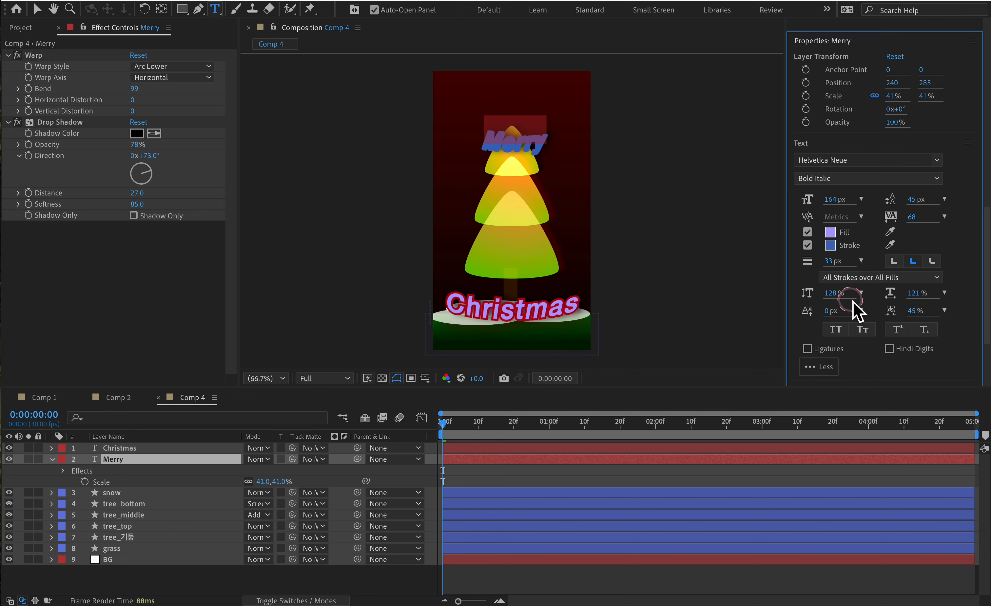
pyautogui.moveTo(828, 261)
pyautogui.mouseDown()
pyautogui.moveTo(813, 263)
pyautogui.moveTo(823, 263)
pyautogui.mouseUp()
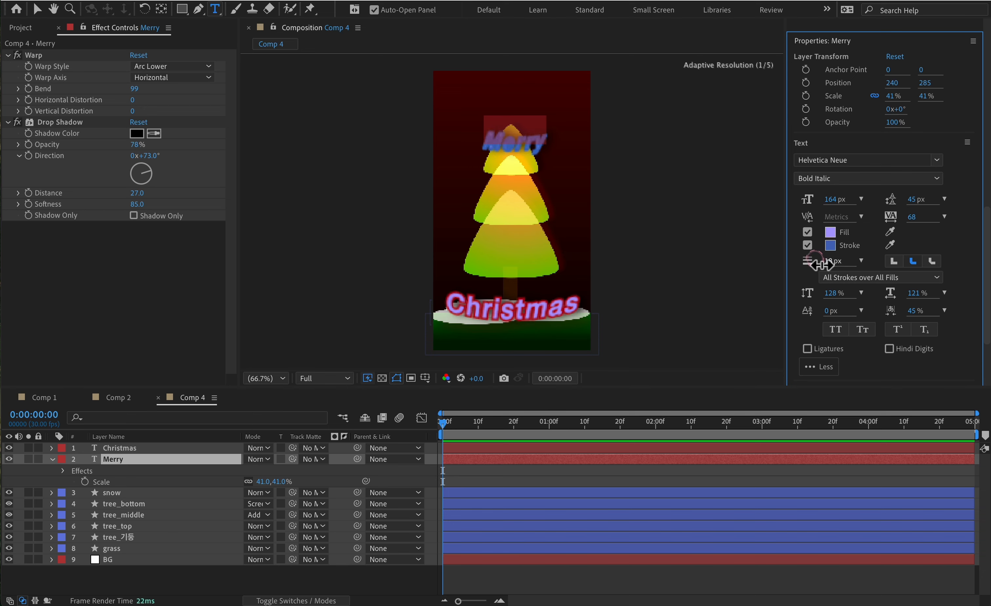
# Set the Merry text's stroke width to 36 px and collapse its layer properties.
pyautogui.click(38, 9)
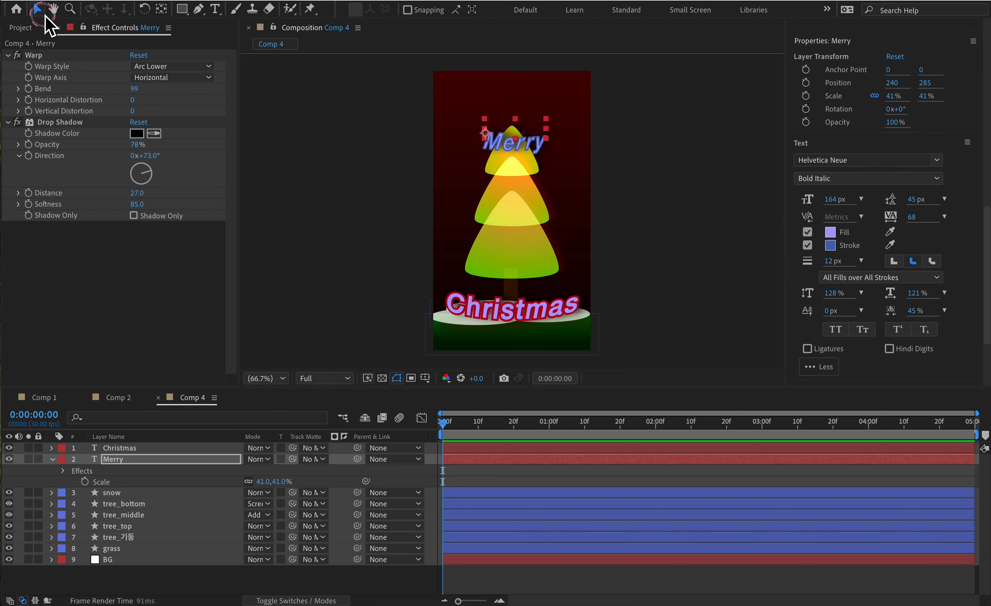
pyautogui.click(330, 119)
pyautogui.click(525, 163)
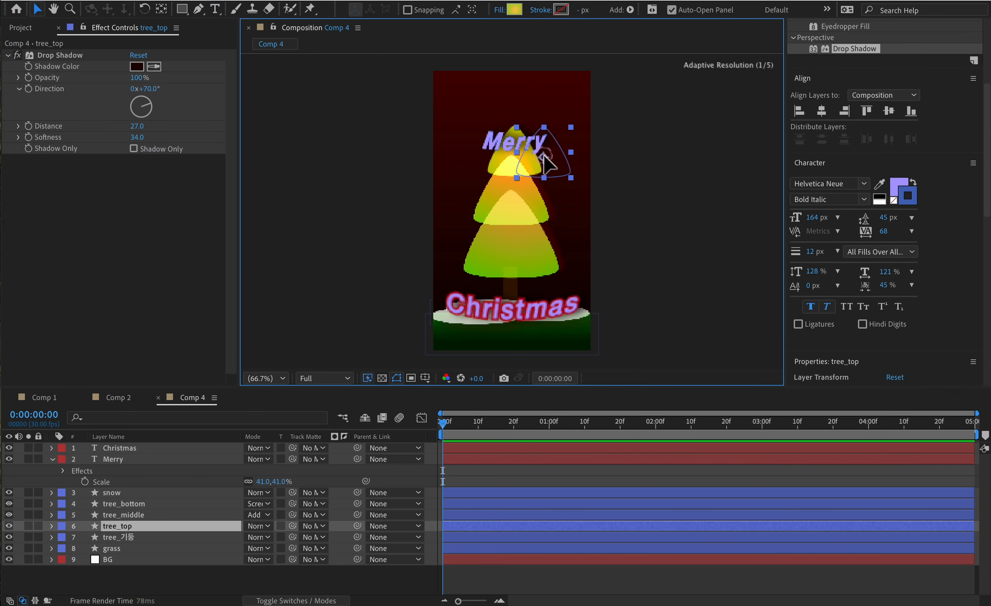
pyautogui.click(125, 459)
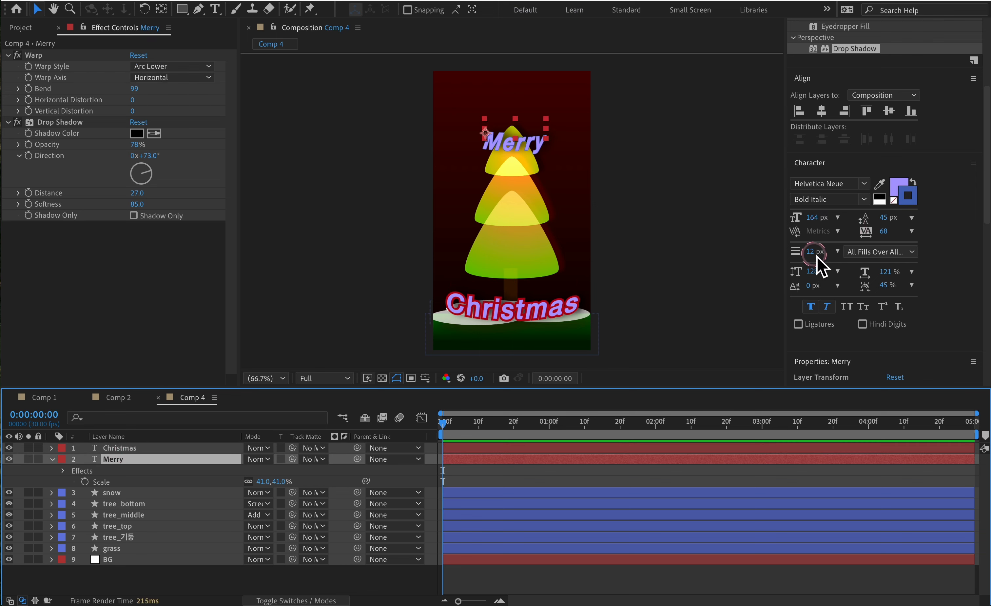
pyautogui.moveTo(817, 257); pyautogui.dragTo(838, 261)
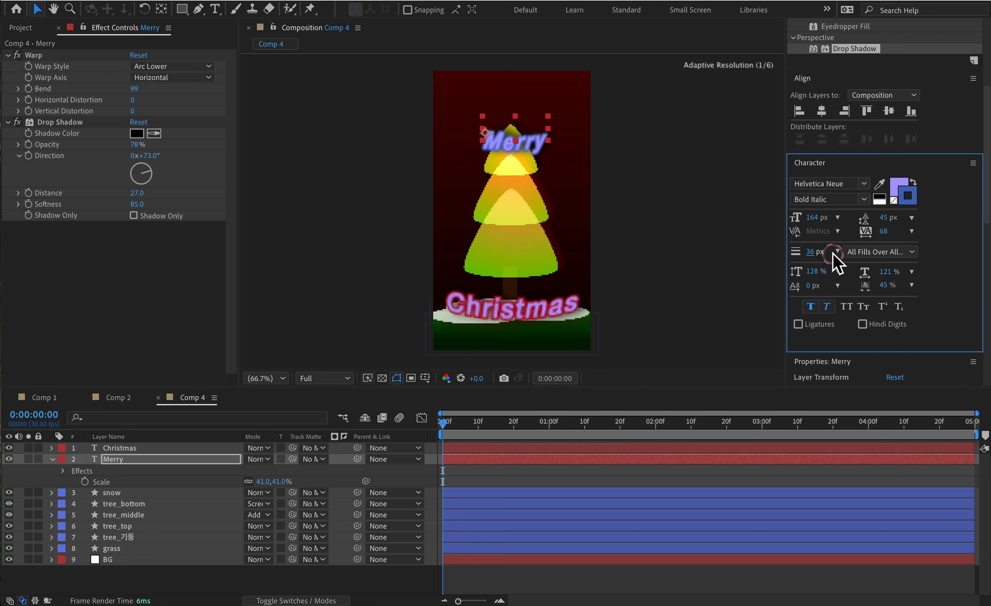
pyautogui.click(644, 172)
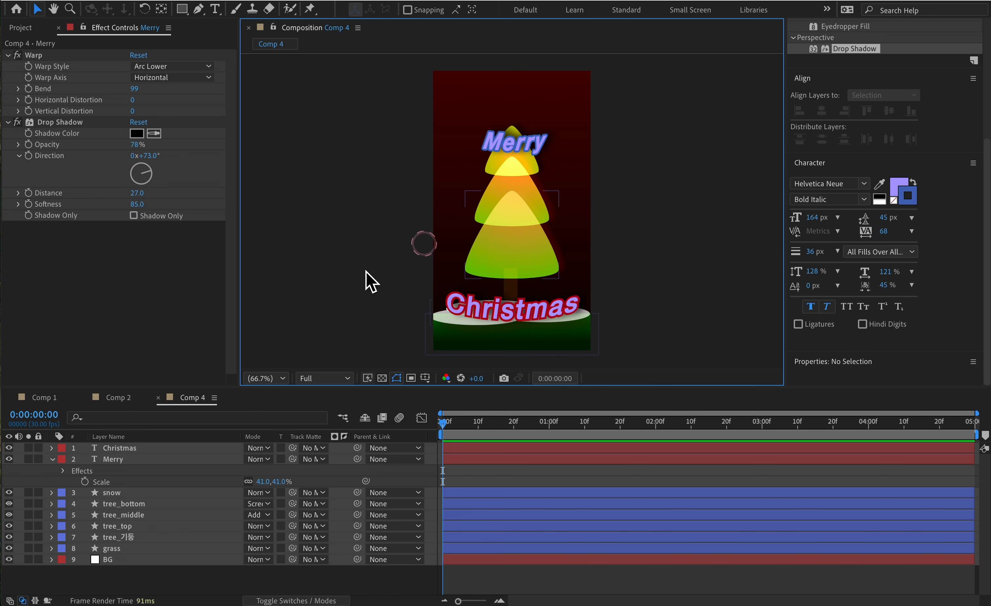
pyautogui.click(52, 459)
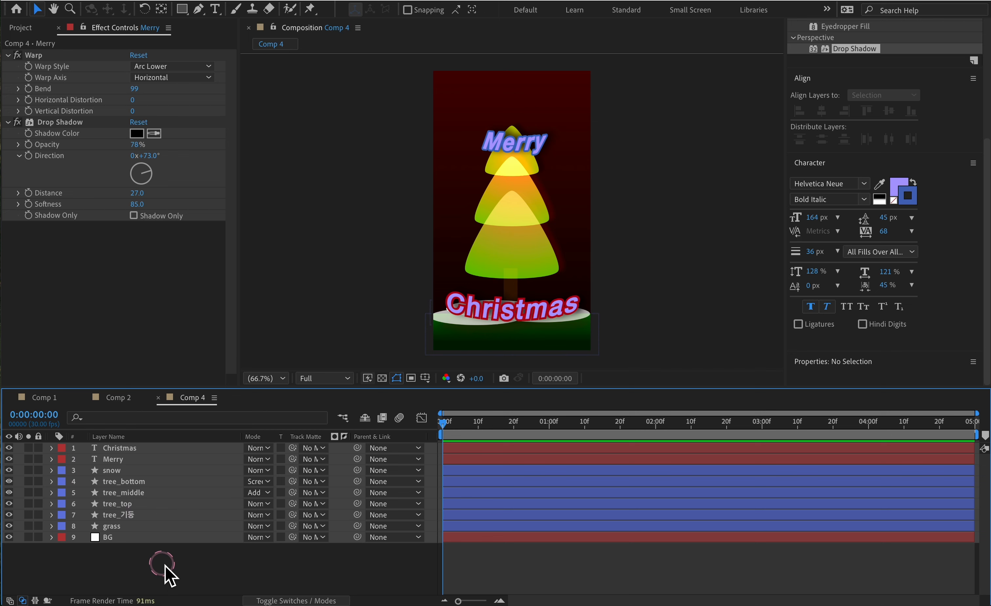
# Create a white solid layer at the composition size of 720 x 1280 px, above all other layers.
pyautogui.click(524, 133)
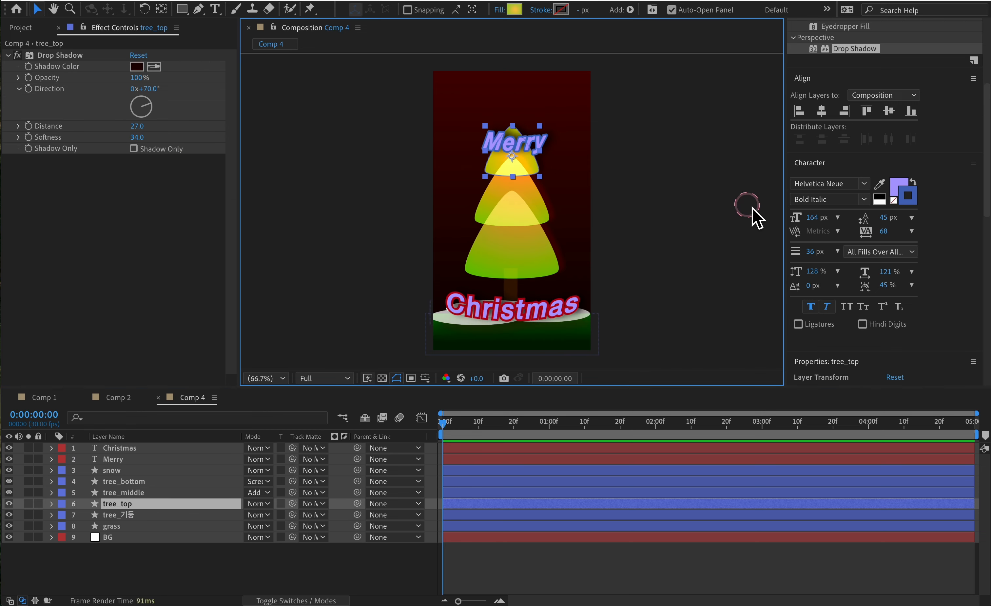
pyautogui.click(752, 217)
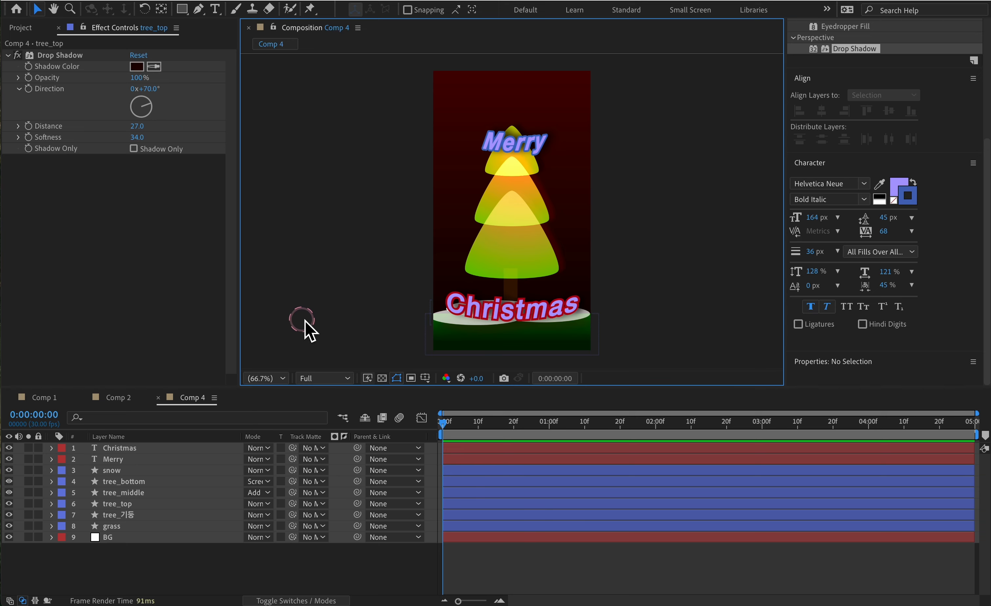
pyautogui.hotkey('ctrl', 'y')
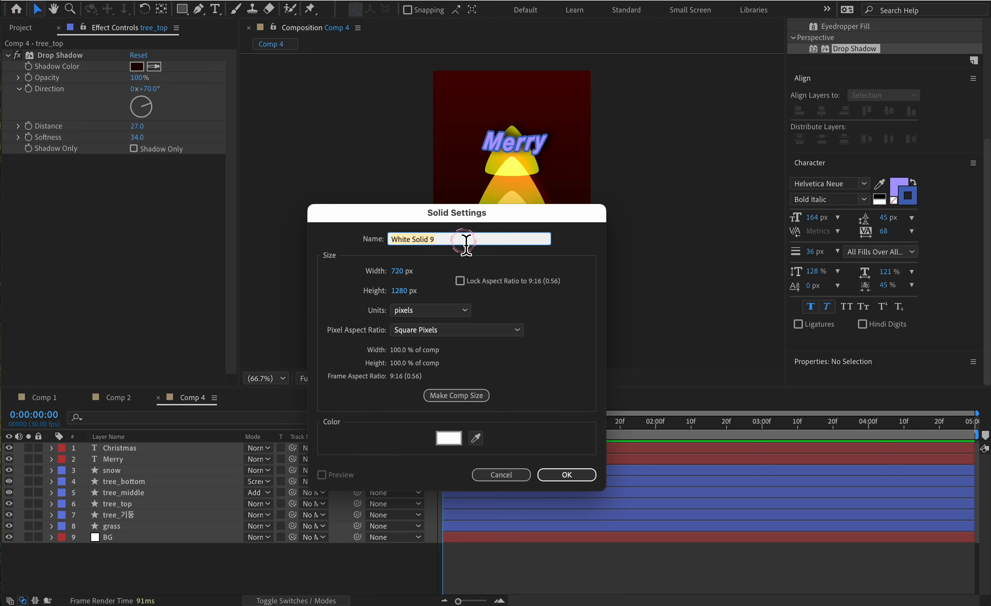
pyautogui.moveTo(501, 210); pyautogui.dragTo(246, 175)
pyautogui.click(346, 431)
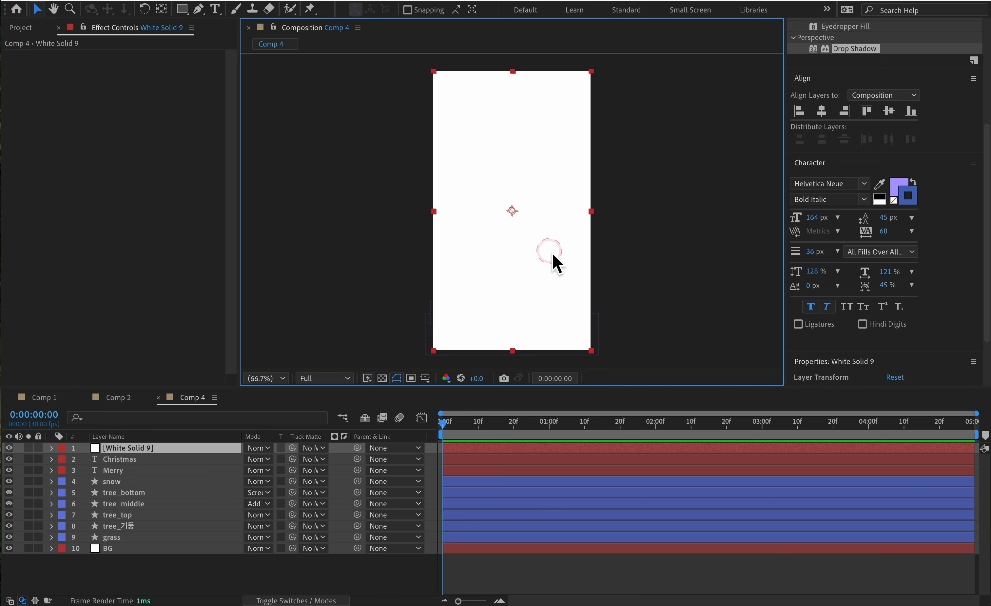
# Find "snowfall" in the effects library and apply CC Snowfall to the white solid.
pyautogui.scroll(5, 915, 178)
pyautogui.click(837, 44)
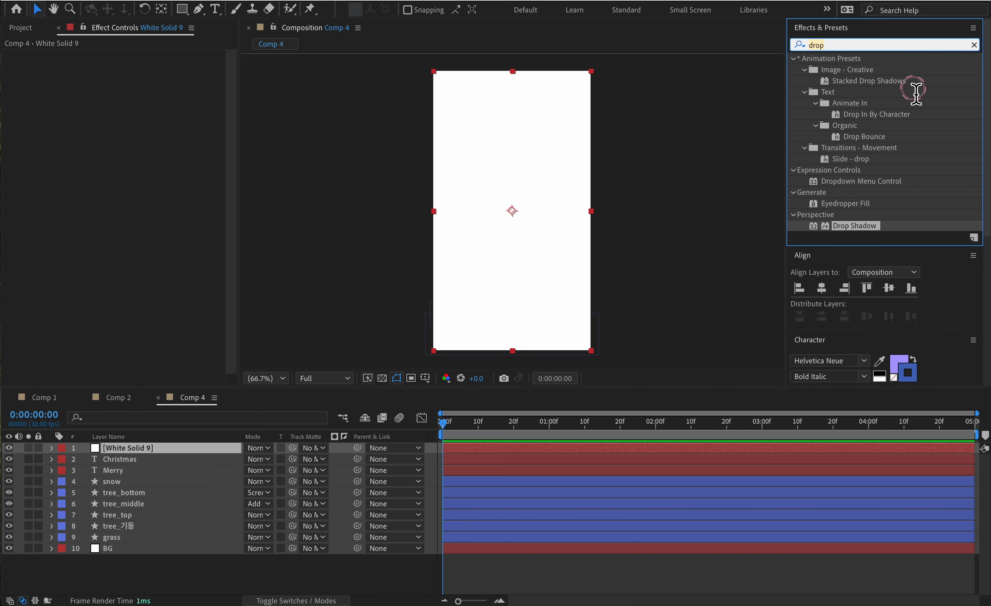
pyautogui.press('BackSpace')
pyautogui.press('BackSpace')
pyautogui.press('BackSpace')
pyautogui.press('BackSpace')
pyautogui.write('snowfall')
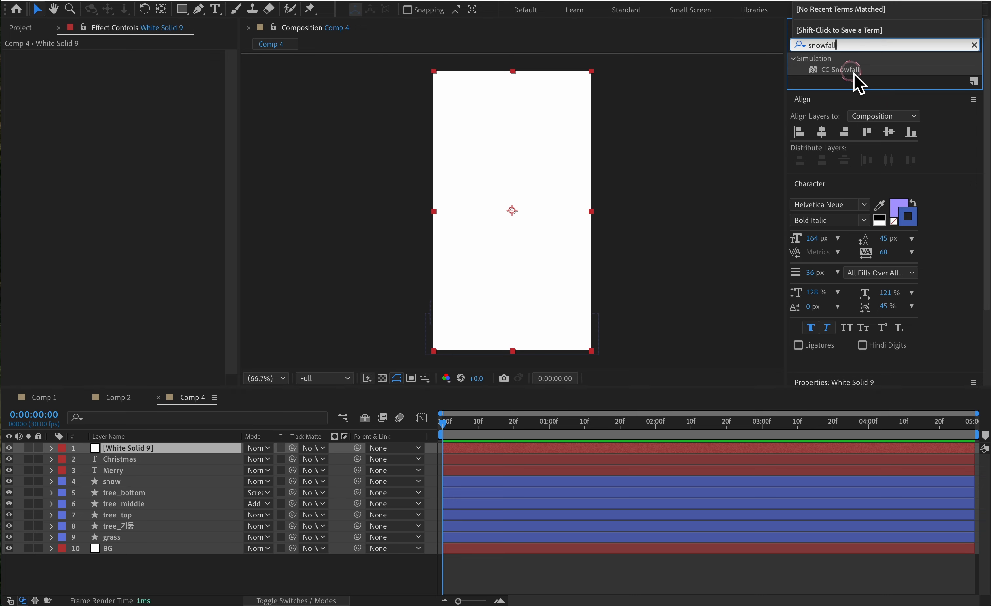
pyautogui.moveTo(850, 71); pyautogui.dragTo(514, 160)
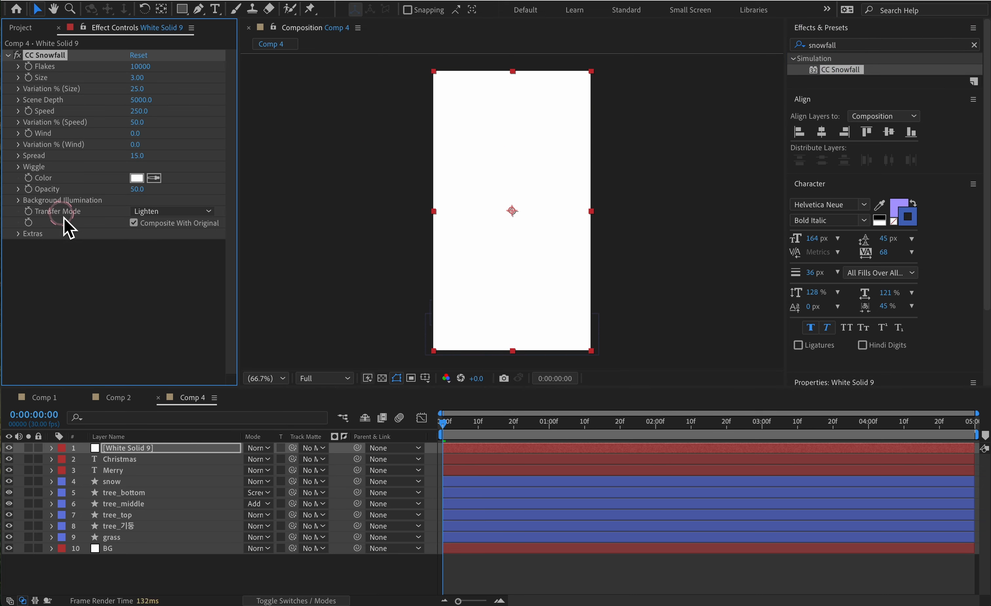
# Set the CC Snowfall transfer mode to Composite and turn off Composite With Original.
pyautogui.click(199, 212)
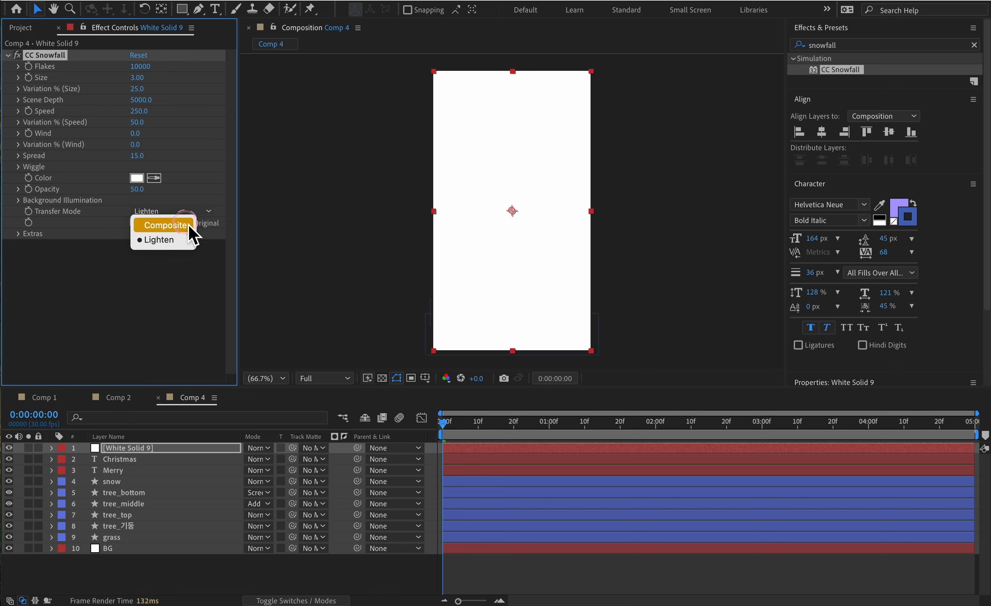
pyautogui.click(188, 224)
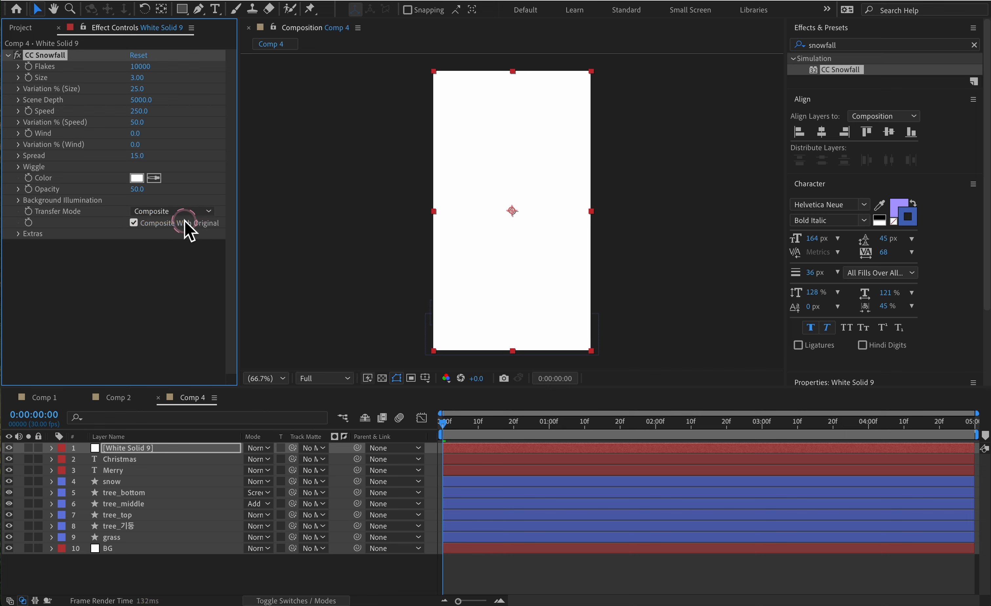
pyautogui.click(136, 227)
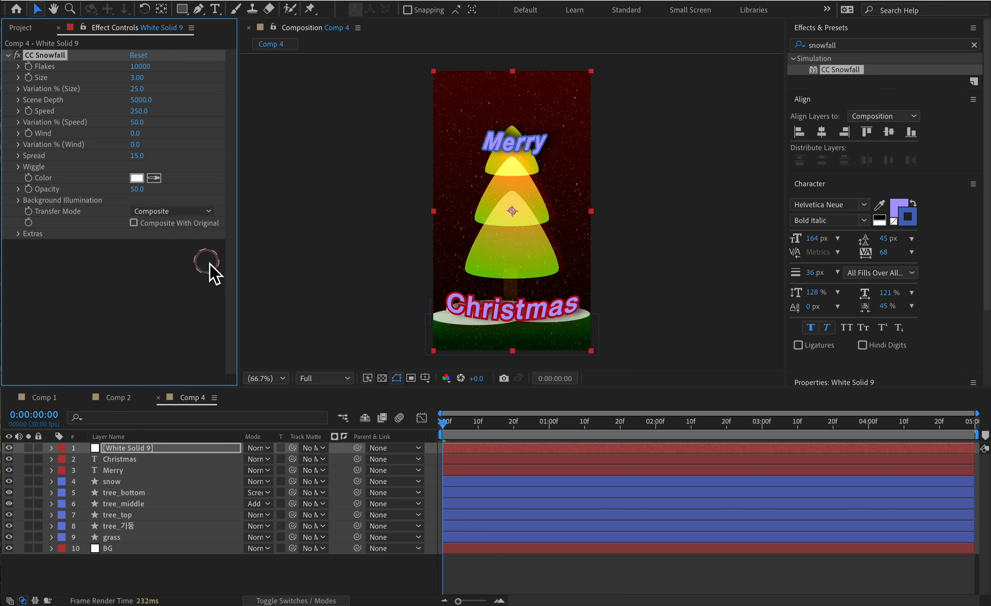
# Preview the falling snow in the composition and enlarge the preview area for a closer look.
pyautogui.press('space')
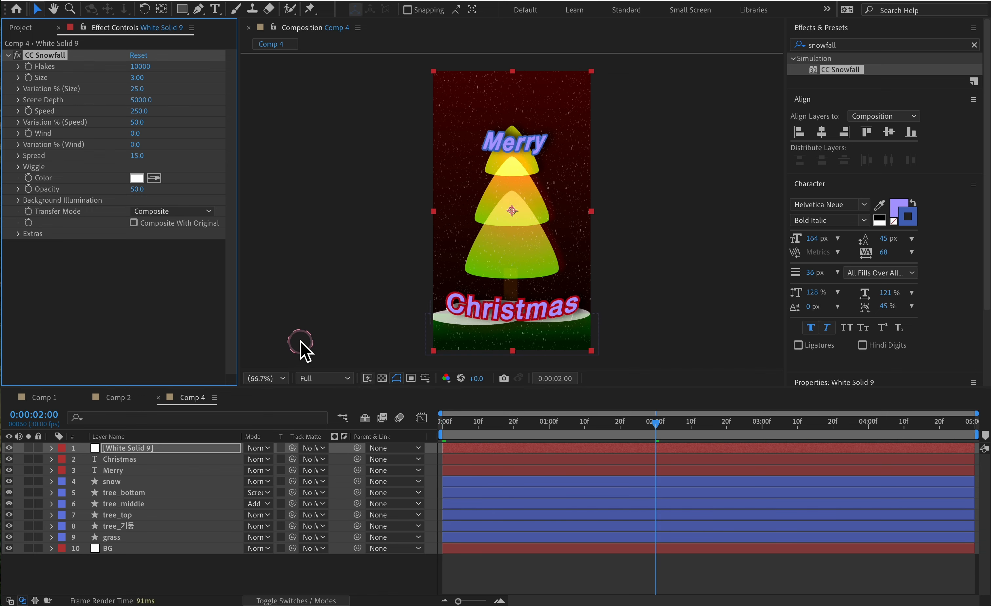
pyautogui.click(332, 396)
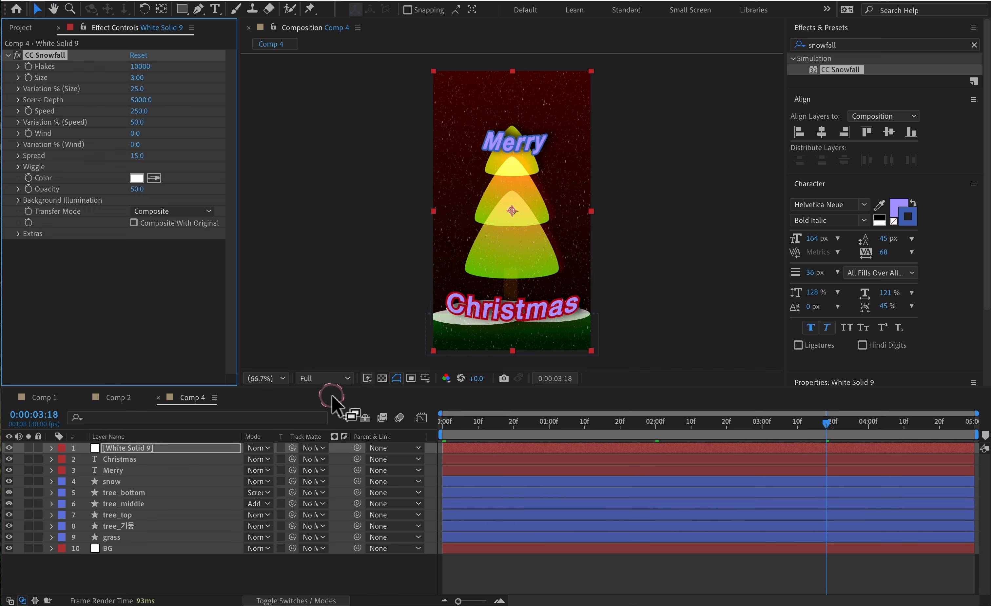
pyautogui.moveTo(333, 392); pyautogui.dragTo(338, 437)
pyautogui.click(470, 218)
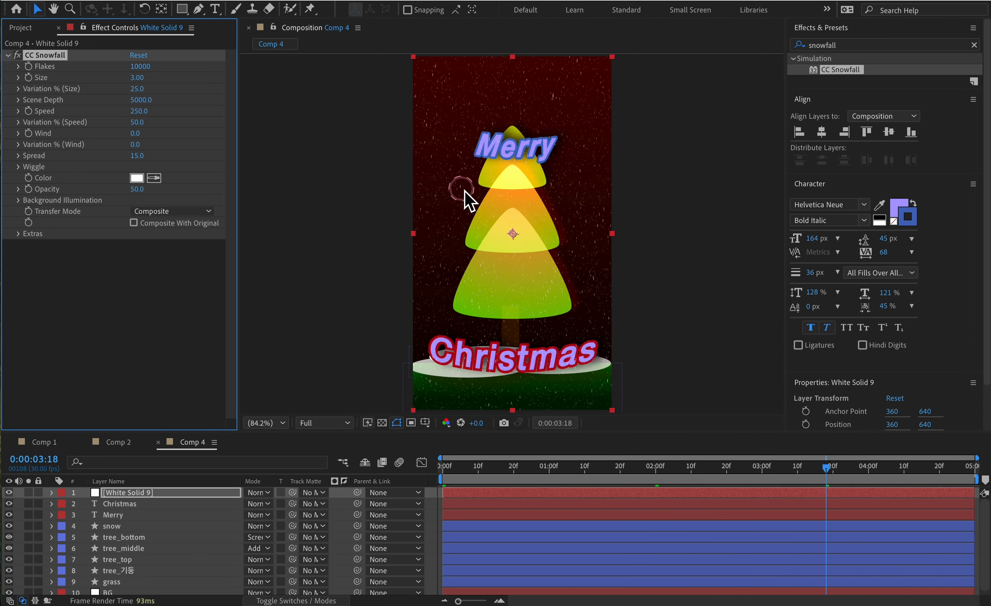
pyautogui.press('space')
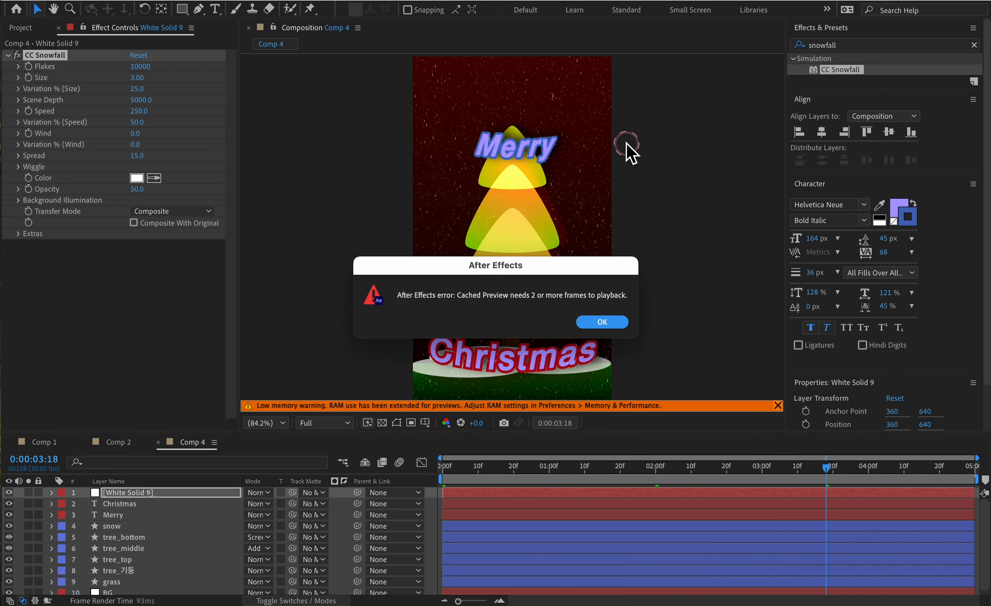
pyautogui.click(602, 318)
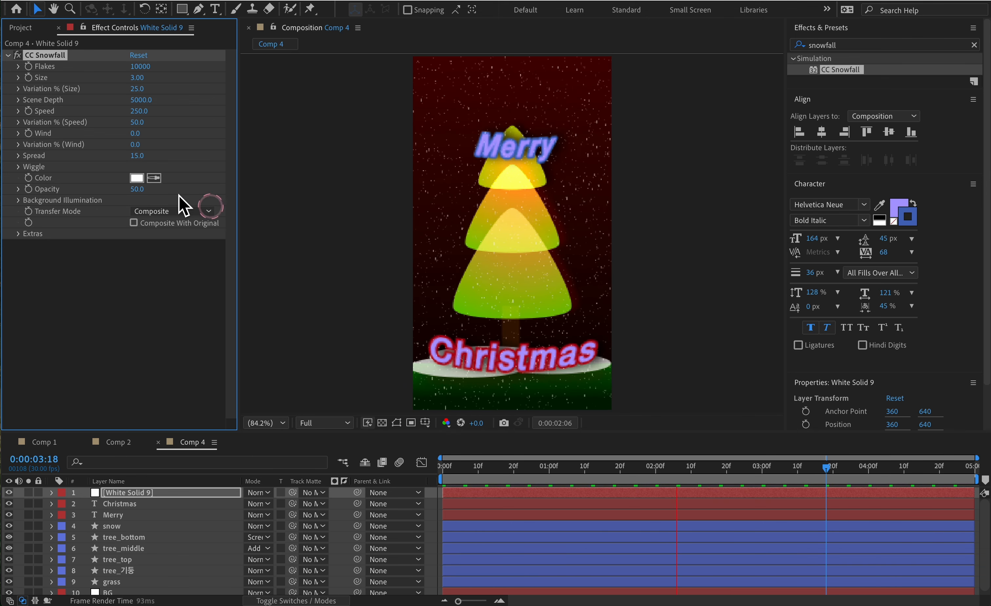
pyautogui.press('space')
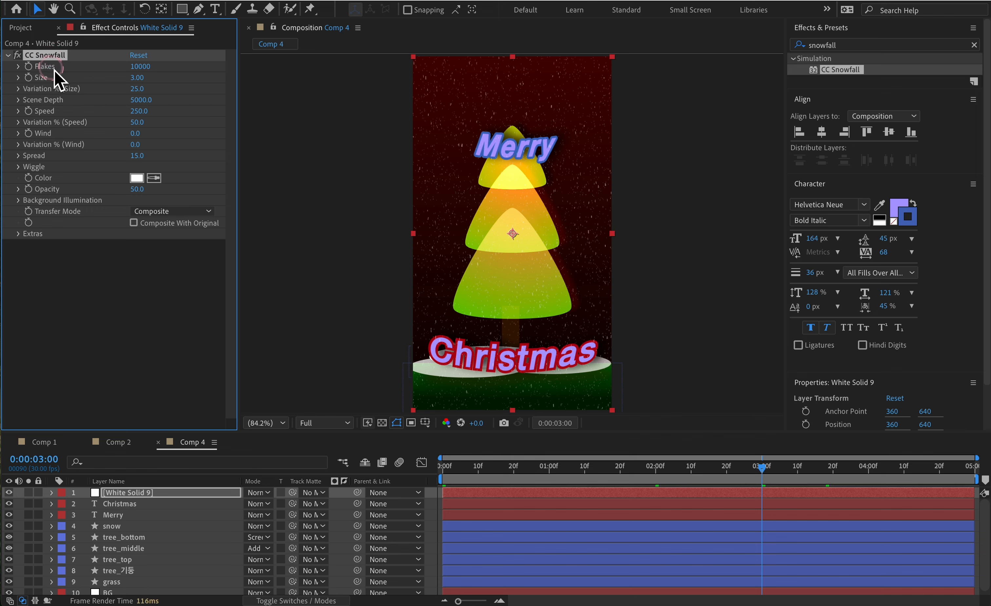
# Increase the number of CC Snowfall flakes to 21700.
pyautogui.moveTo(147, 66); pyautogui.dragTo(232, 67)
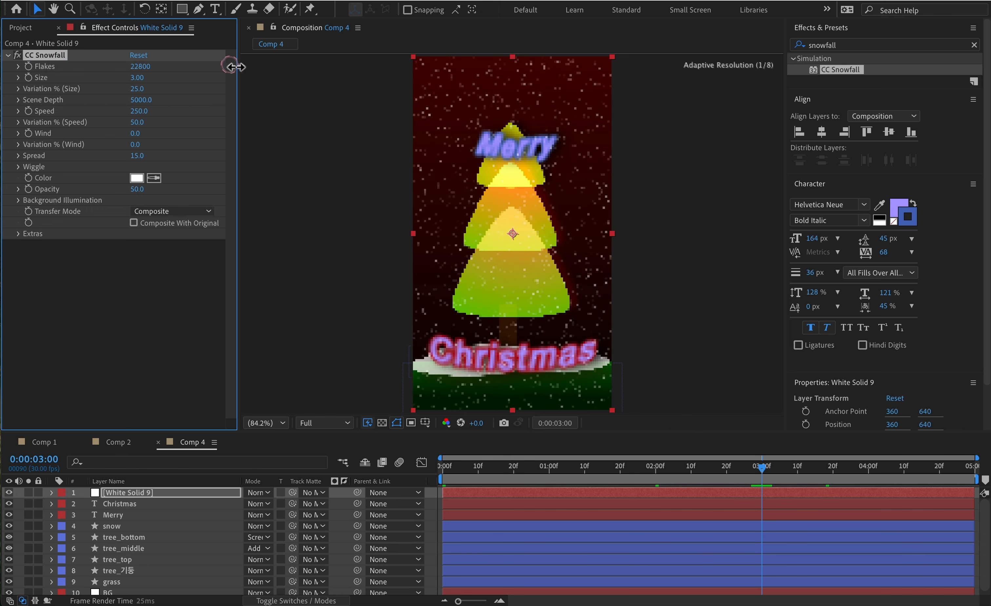
pyautogui.moveTo(388, 67); pyautogui.dragTo(466, 67)
pyautogui.moveTo(94, 66); pyautogui.dragTo(226, 65)
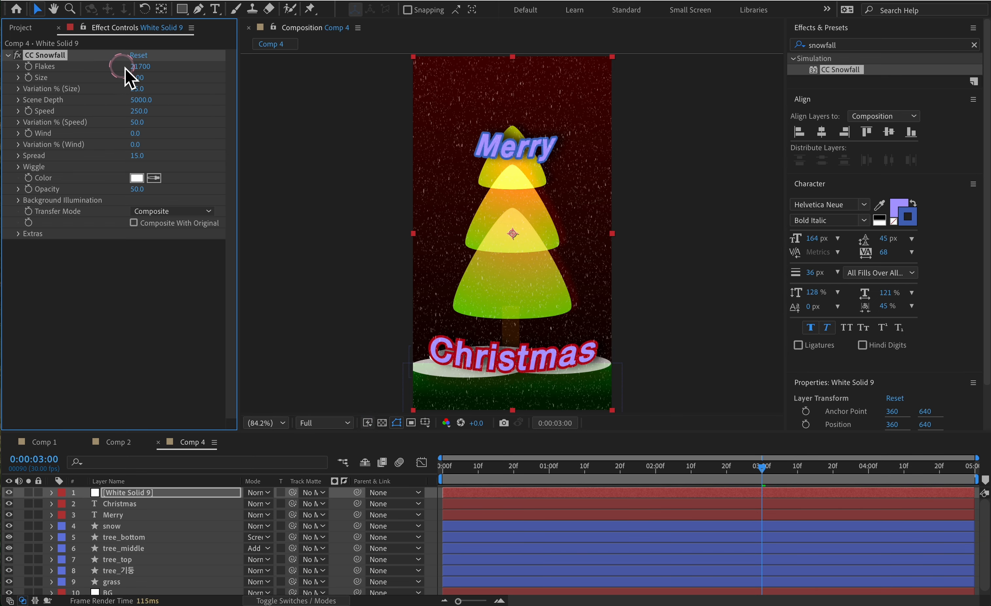
pyautogui.moveTo(143, 67); pyautogui.dragTo(312, 66)
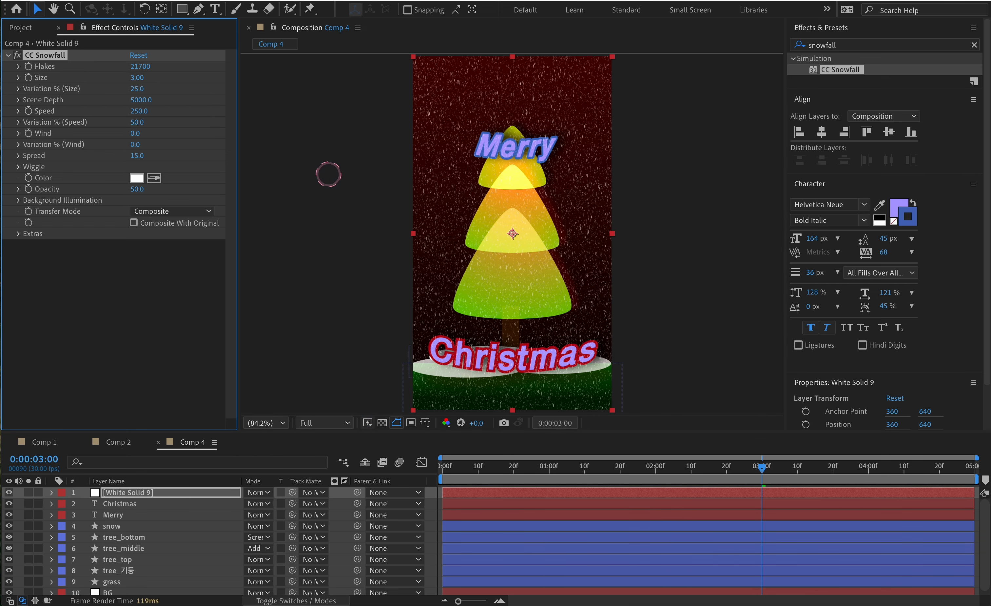
# Set the snowflake size to 8.44, preview the animation, and reduce the snowfall speed to 148.
pyautogui.moveTo(145, 79); pyautogui.dragTo(261, 83)
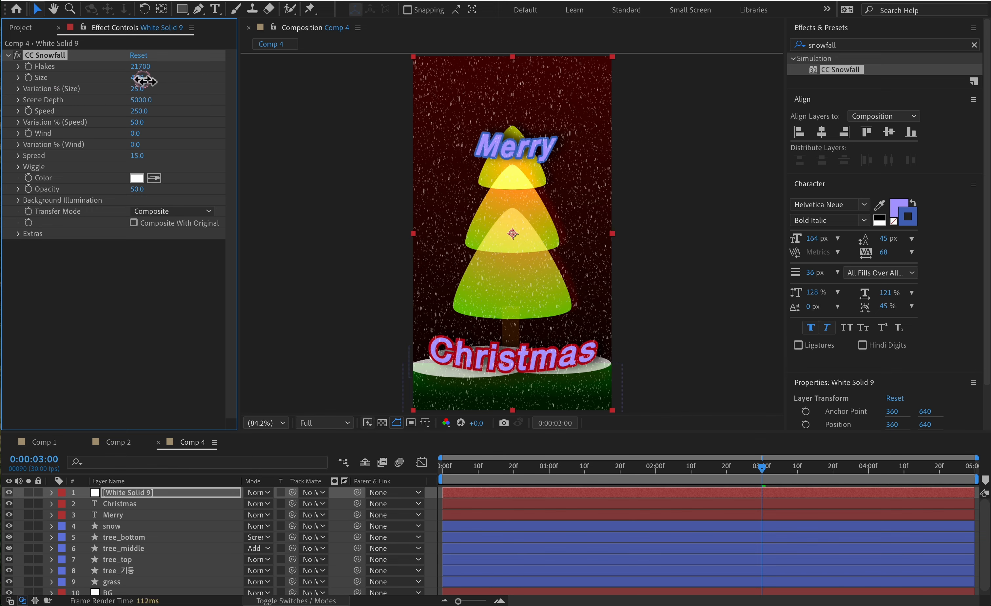
pyautogui.moveTo(143, 80); pyautogui.dragTo(257, 82)
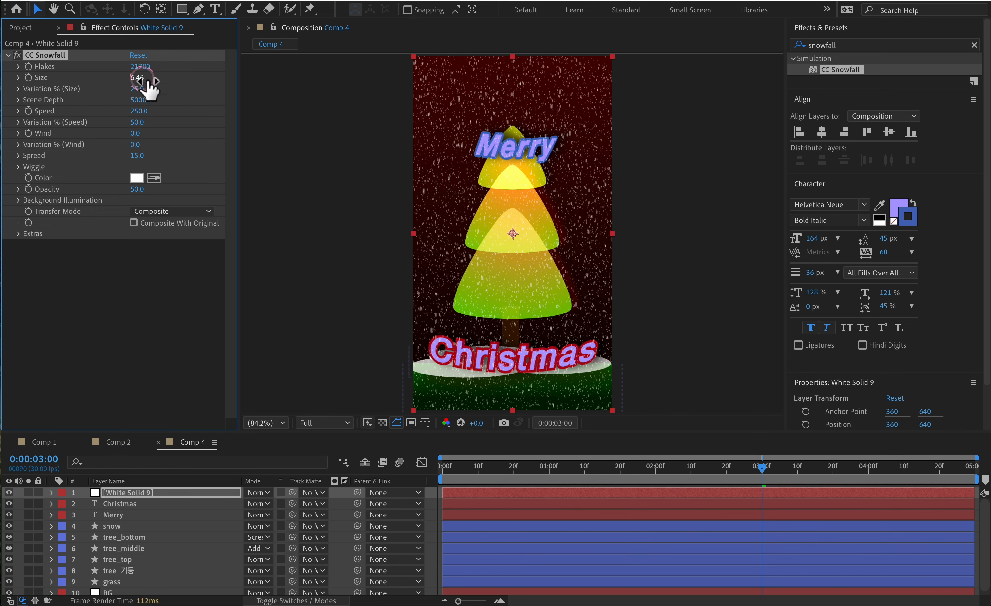
pyautogui.moveTo(145, 78); pyautogui.dragTo(265, 79)
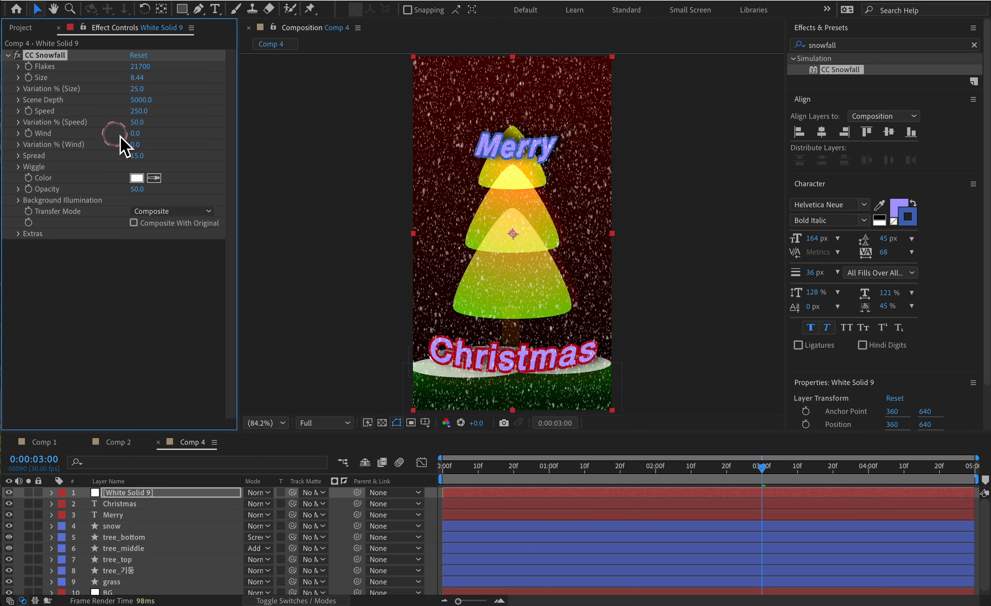
pyautogui.press('space')
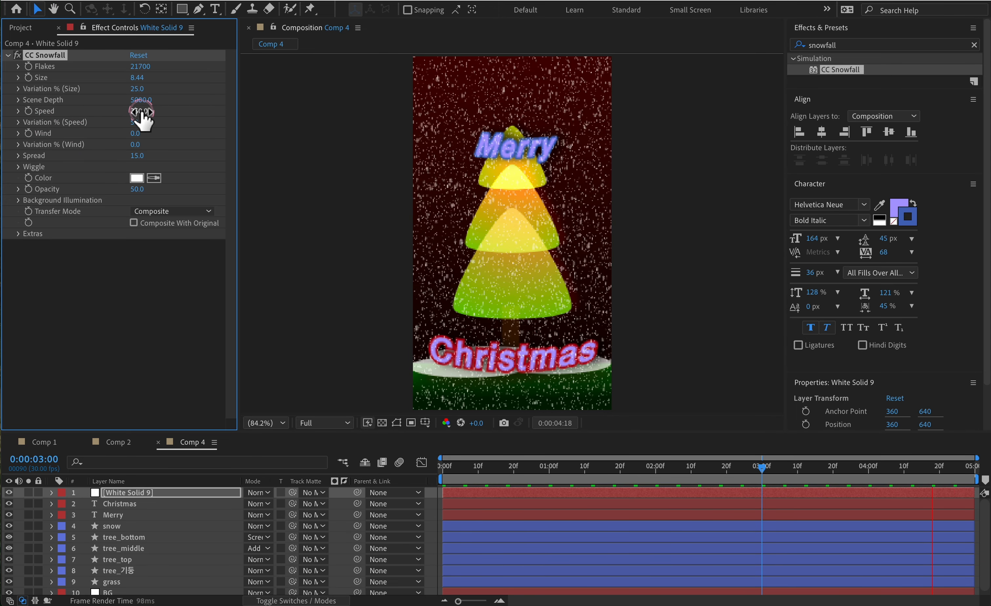
pyautogui.moveTo(141, 112); pyautogui.dragTo(111, 113)
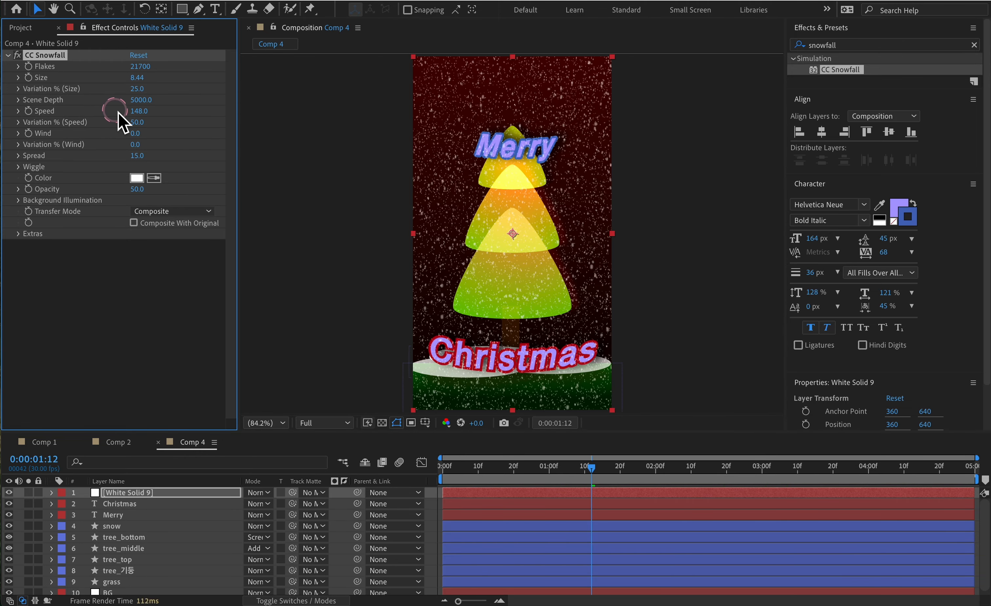
# Preview the slower snowfall, set the CC Snowfall wind to 67, and preview the drifting flakes.
pyautogui.press('space')
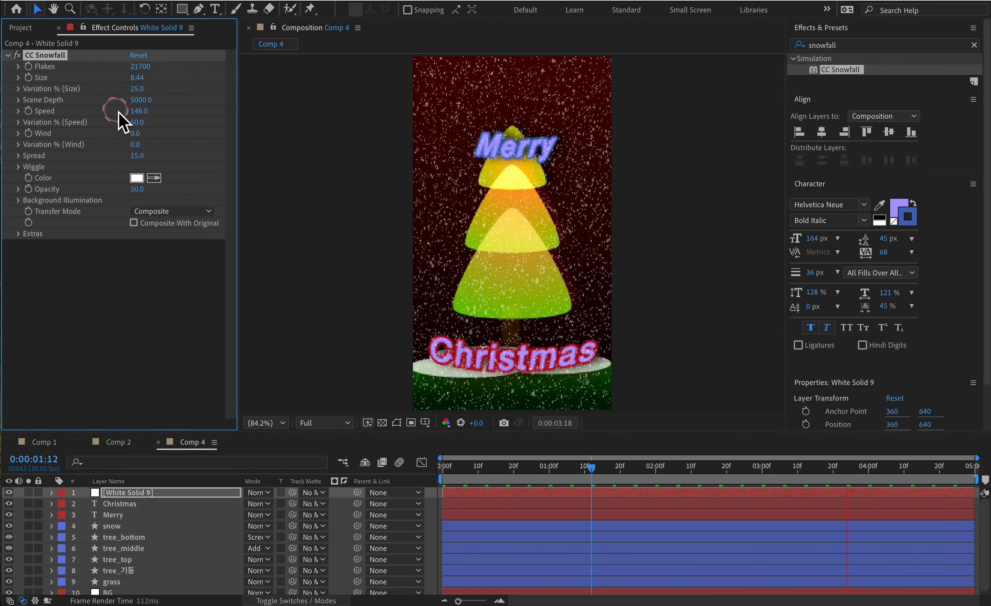
pyautogui.press('space')
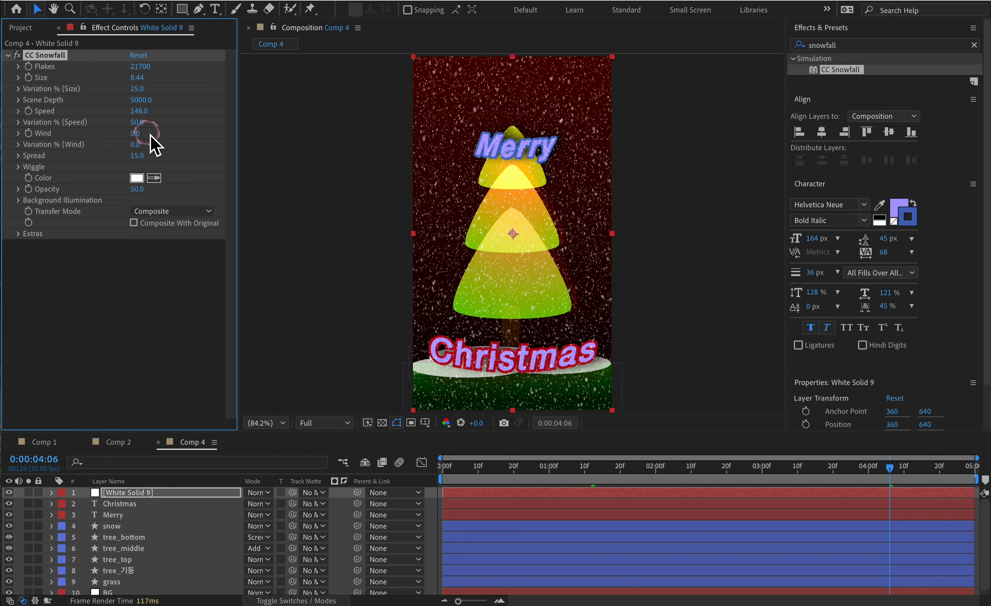
pyautogui.moveTo(136, 133); pyautogui.dragTo(155, 142)
pyautogui.press('space')
pyautogui.press('space')
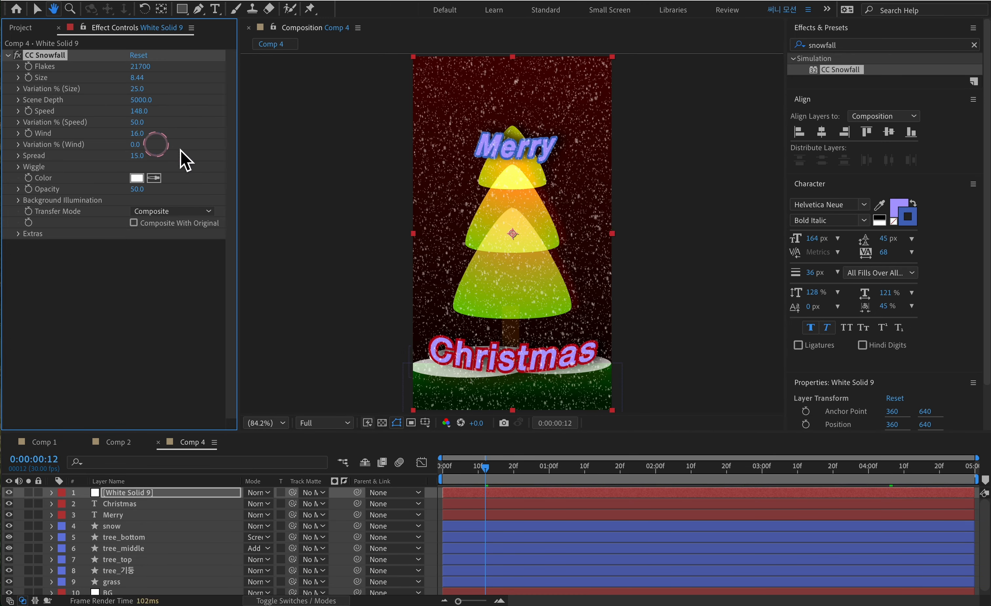
pyautogui.moveTo(138, 134); pyautogui.dragTo(265, 140)
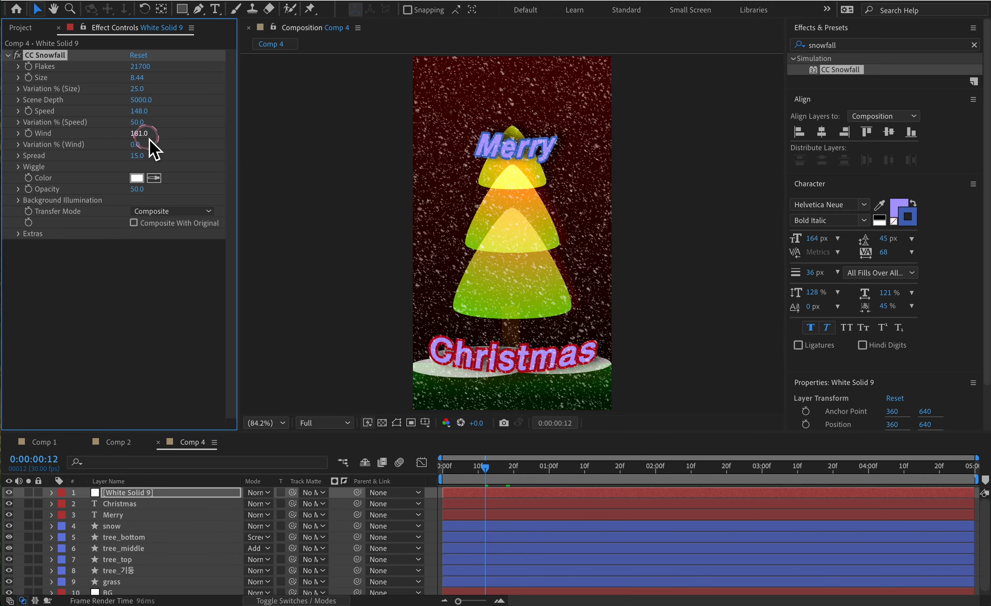
pyautogui.moveTo(147, 137); pyautogui.dragTo(81, 133)
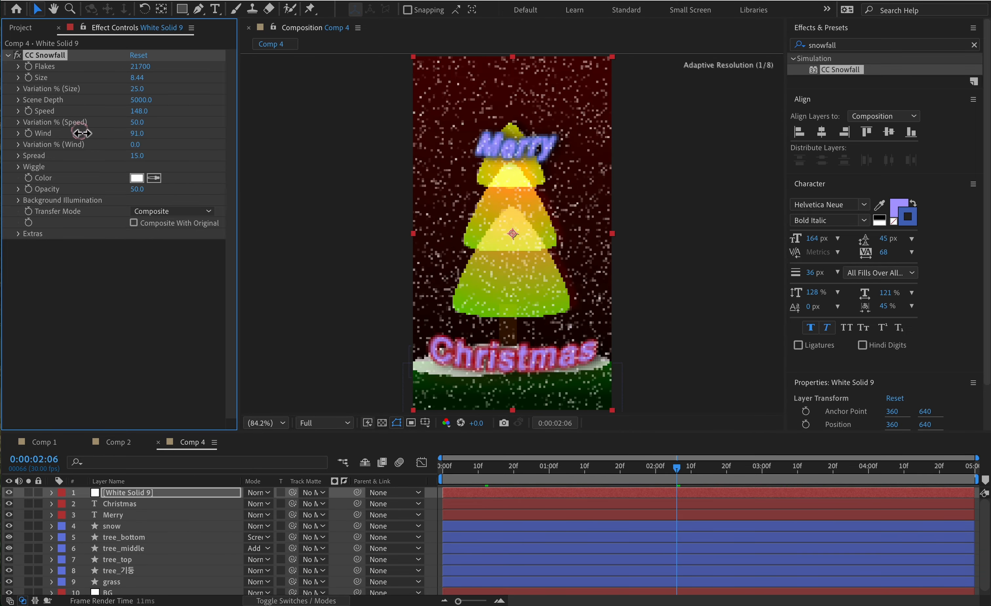
pyautogui.click(281, 172)
pyautogui.press('space')
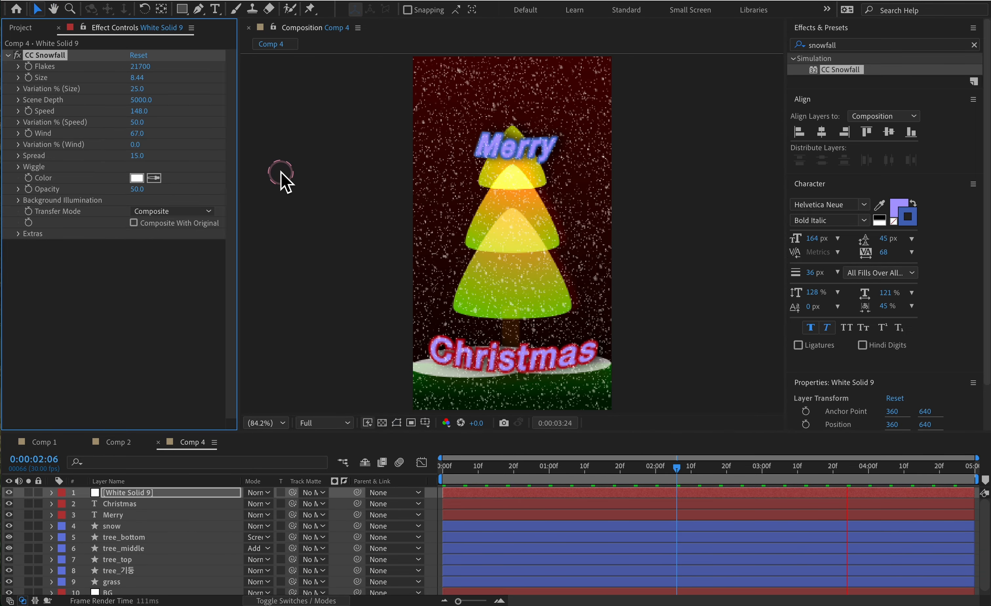
# Inspect the snowflake colour and the Wiggle settings of CC Snowfall while previewing the animation.
pyautogui.click(137, 178)
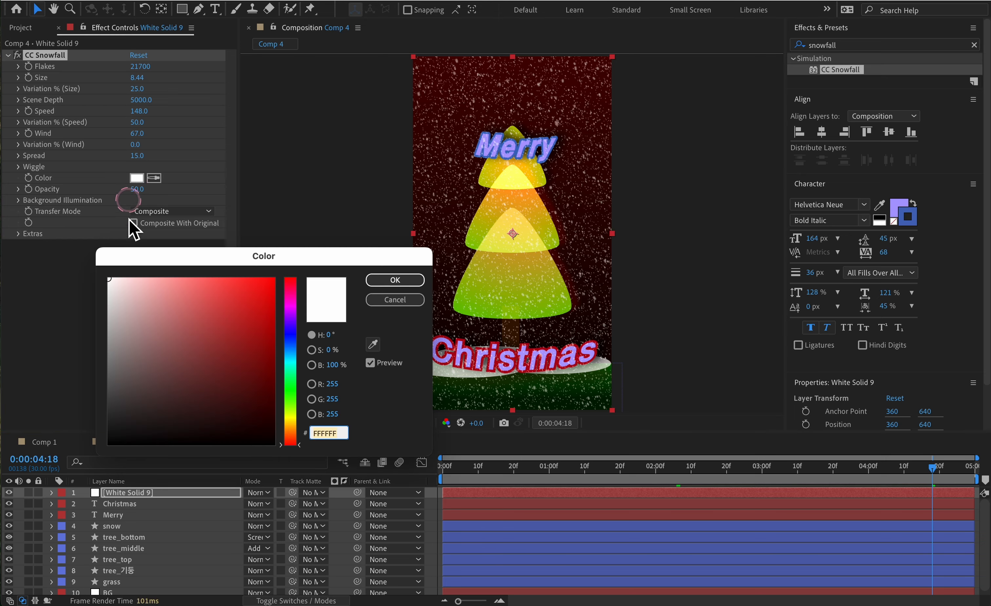
pyautogui.click(388, 283)
pyautogui.click(278, 197)
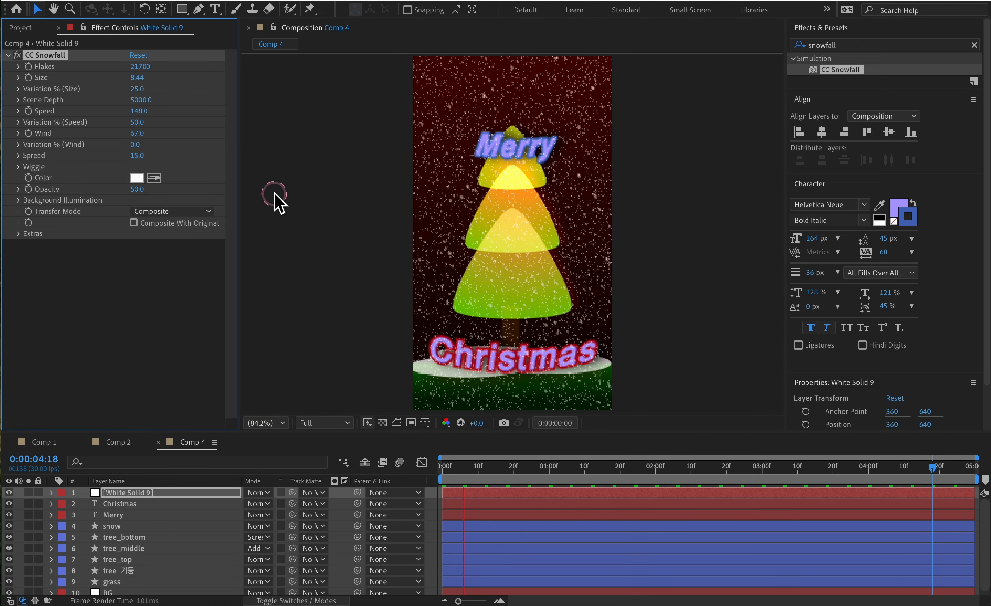
pyautogui.press('space')
pyautogui.click(22, 169)
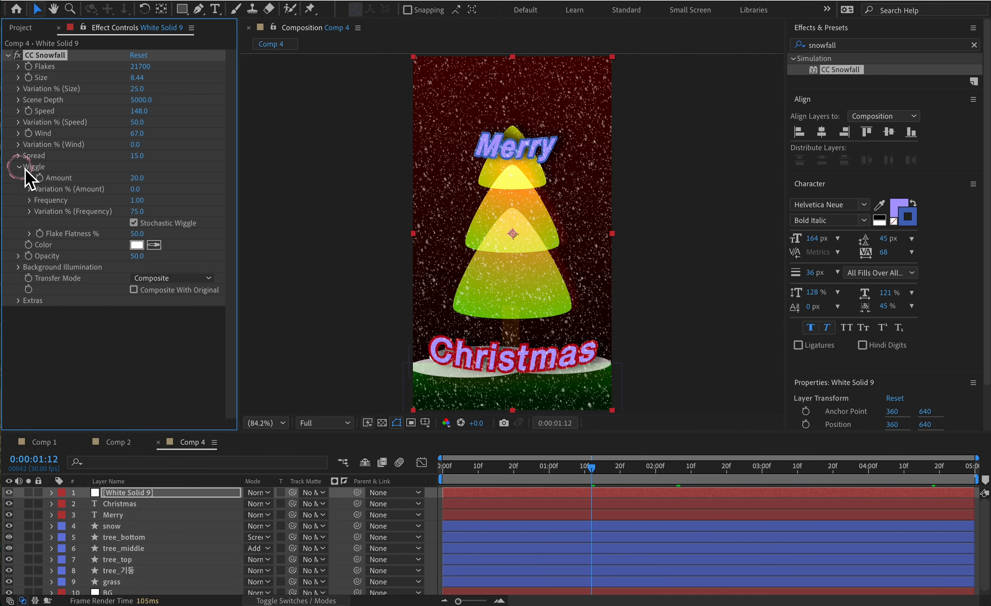
pyautogui.press('space')
pyautogui.click(526, 143)
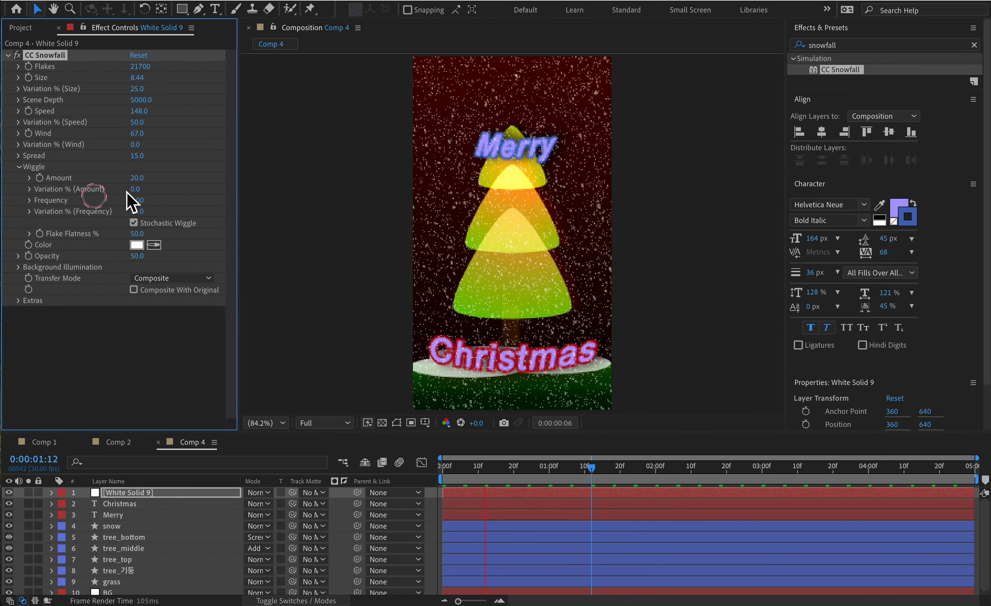
# Set the CC Snowfall wind variation to 20% and preview the animation.
pyautogui.click(18, 155)
pyautogui.click(19, 184)
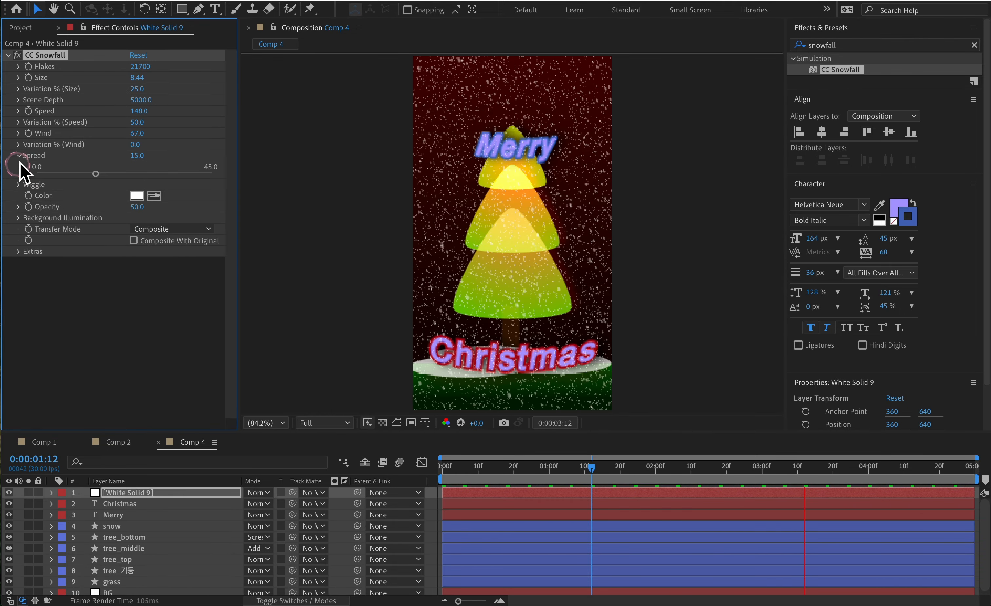
pyautogui.click(18, 156)
pyautogui.moveTo(135, 144); pyautogui.dragTo(151, 145)
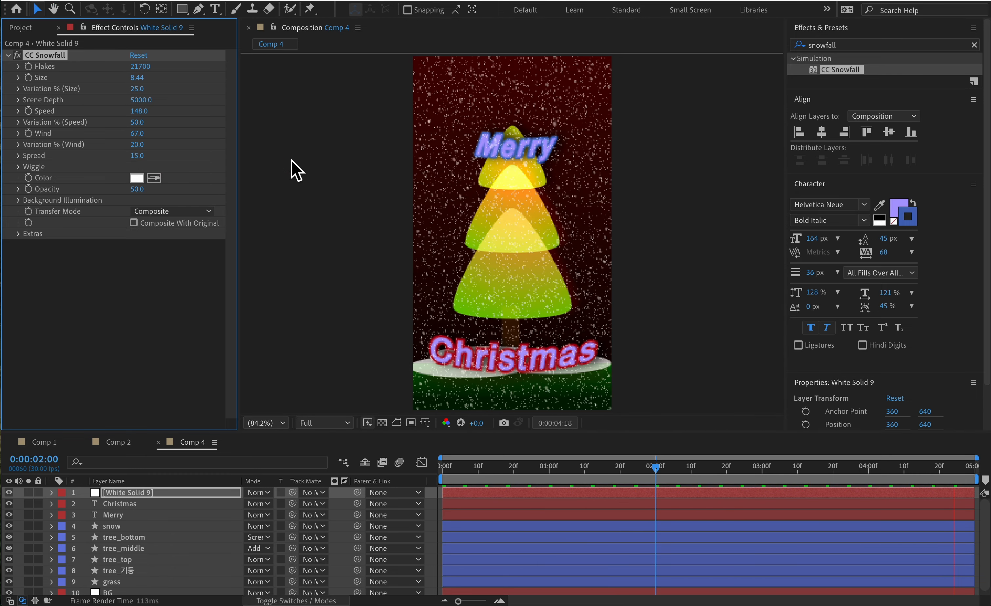
pyautogui.press('space')
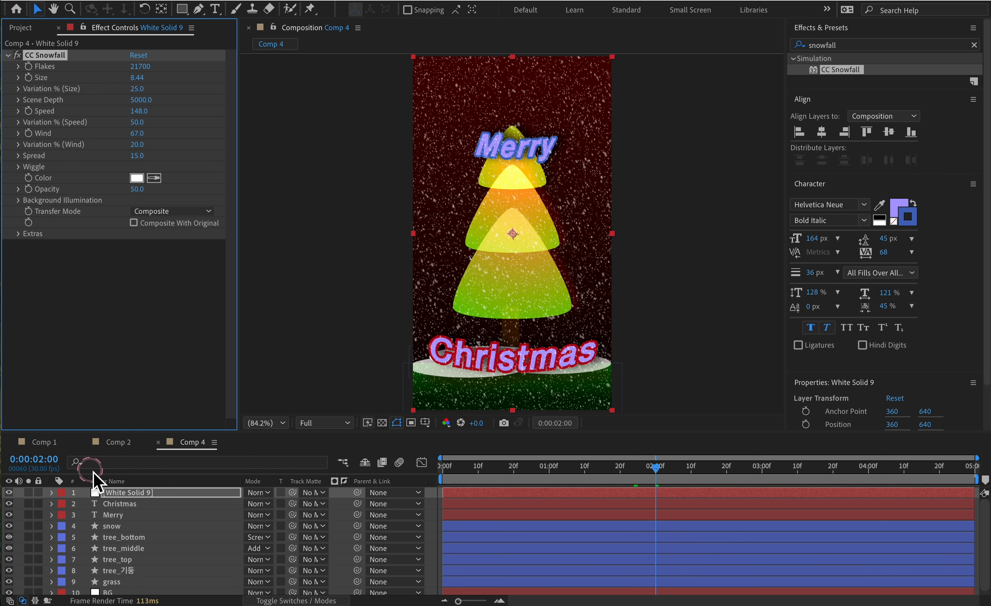
# Rename the White Solid 9 layer to "snow fall effect".
pyautogui.click(152, 493)
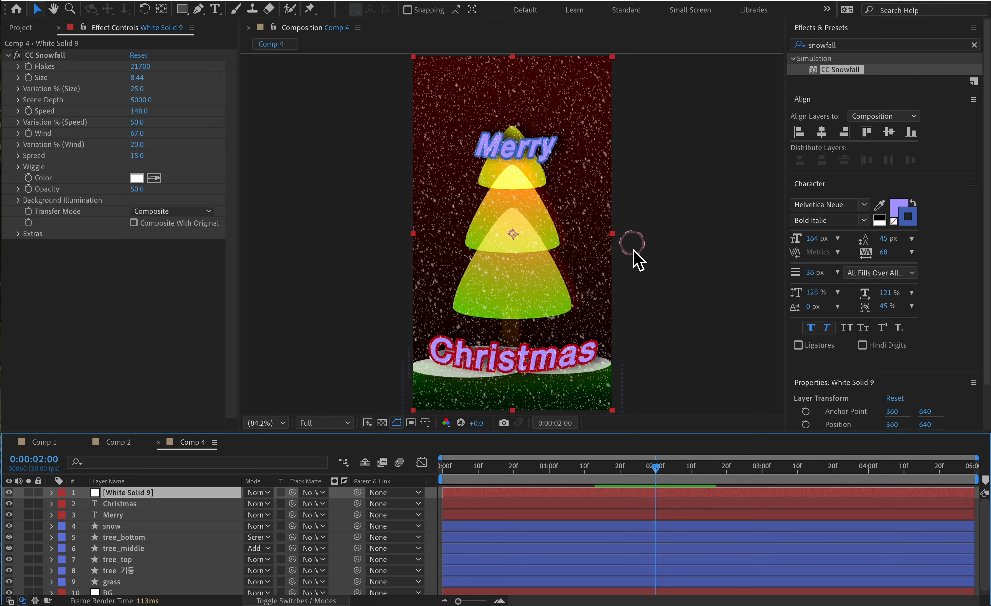
pyautogui.click(141, 494)
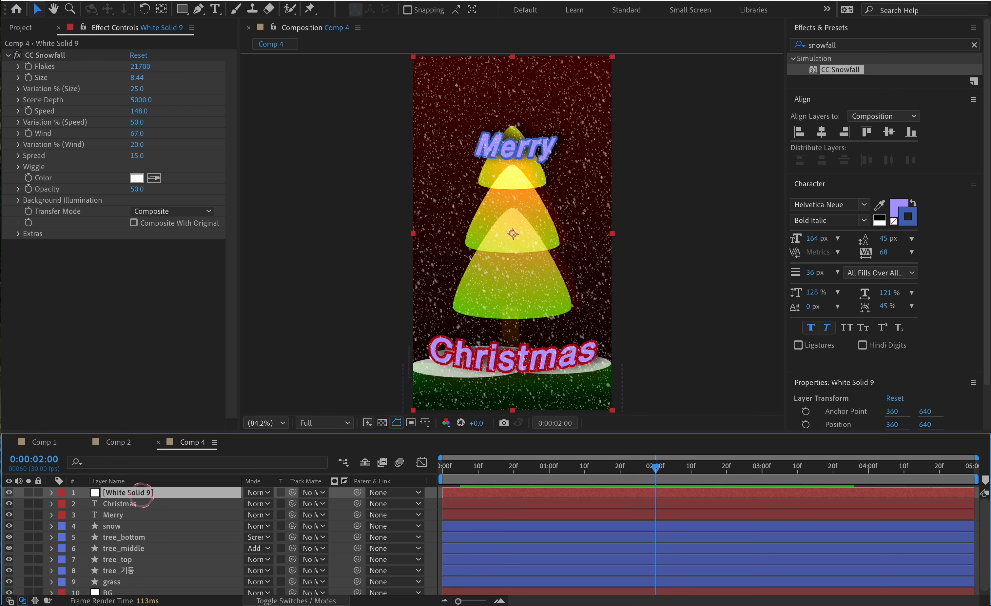
pyautogui.press('Return')
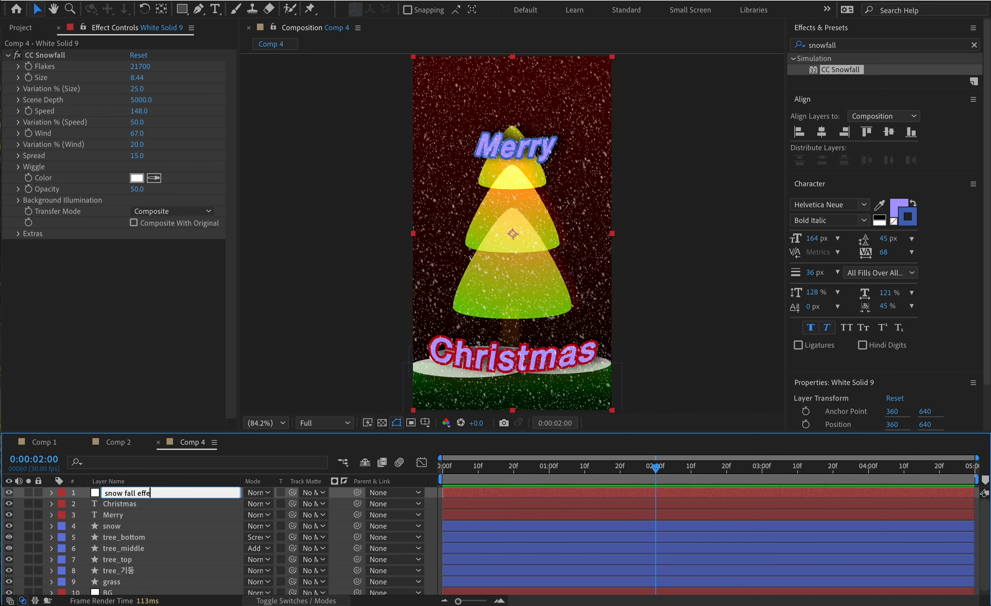
pyautogui.write('snow fall effect')
pyautogui.press('Return')
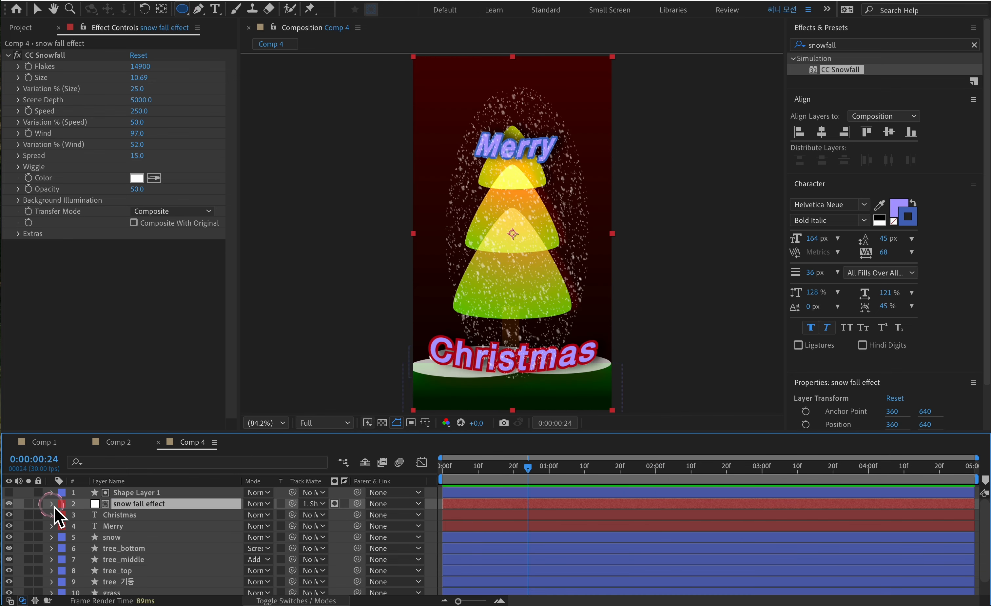
# Examine the elliptical mask and feather on White Solid 7 in Comp 1, briefly showing the hidden layer.
pyautogui.click(52, 504)
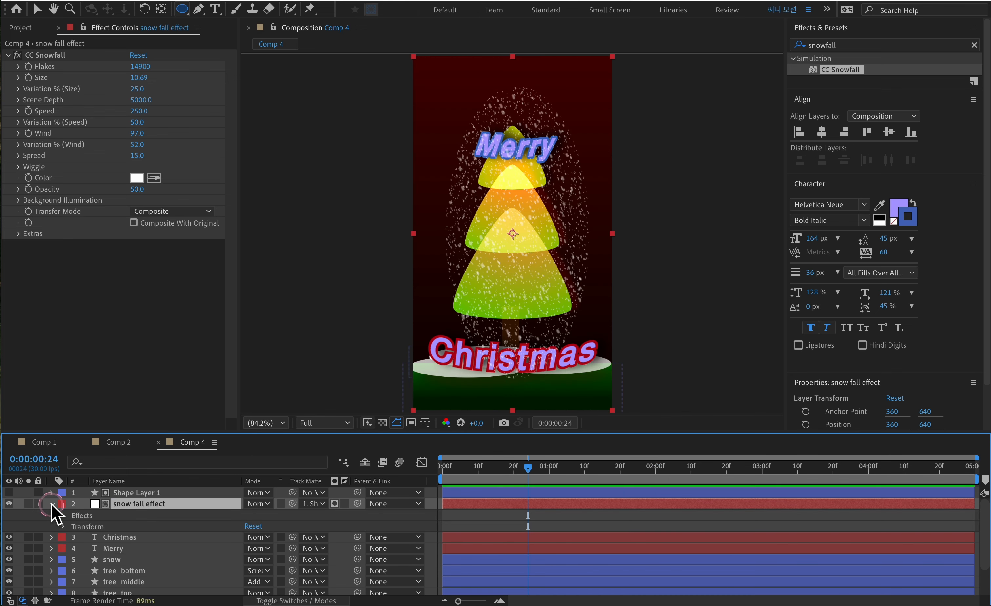
pyautogui.click(54, 442)
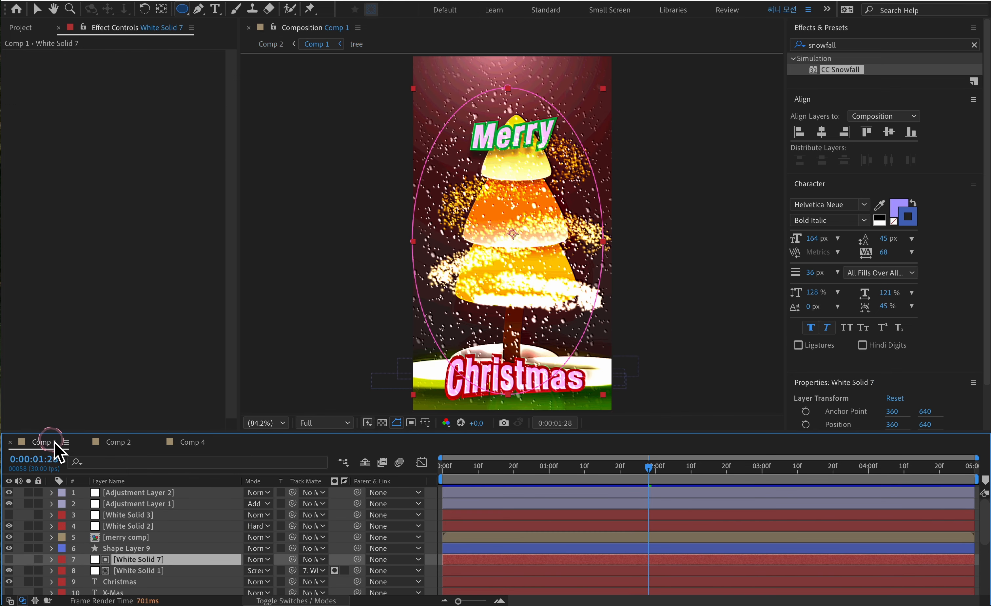
pyautogui.click(11, 561)
pyautogui.press('f')
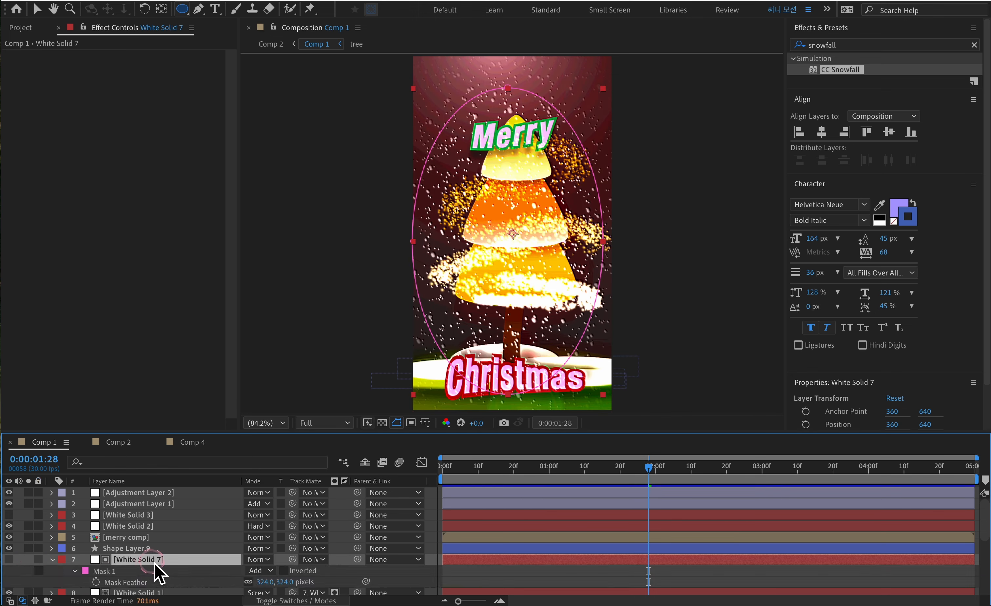
pyautogui.scroll(-5, 193, 566)
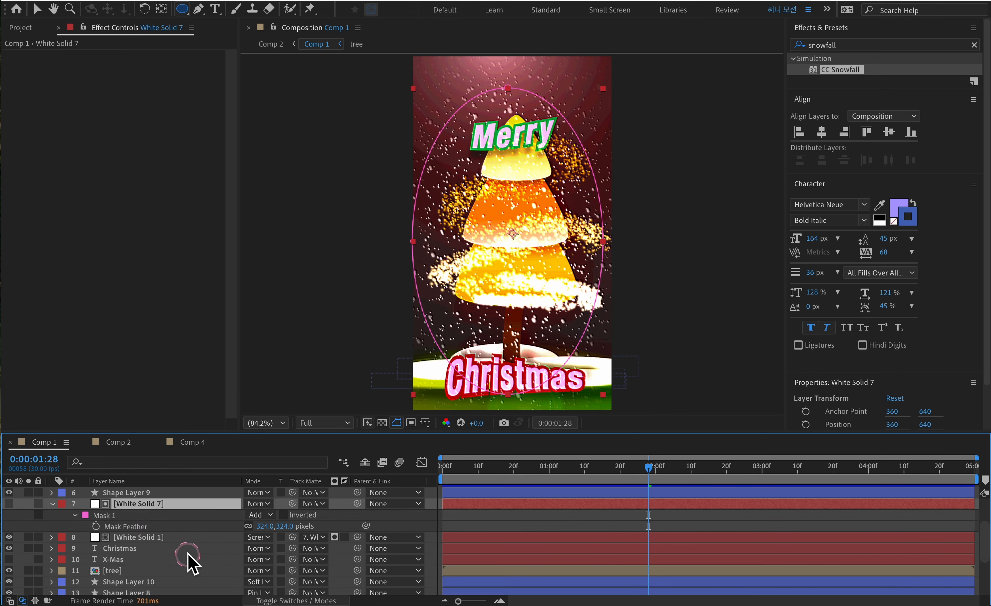
pyautogui.click(9, 504)
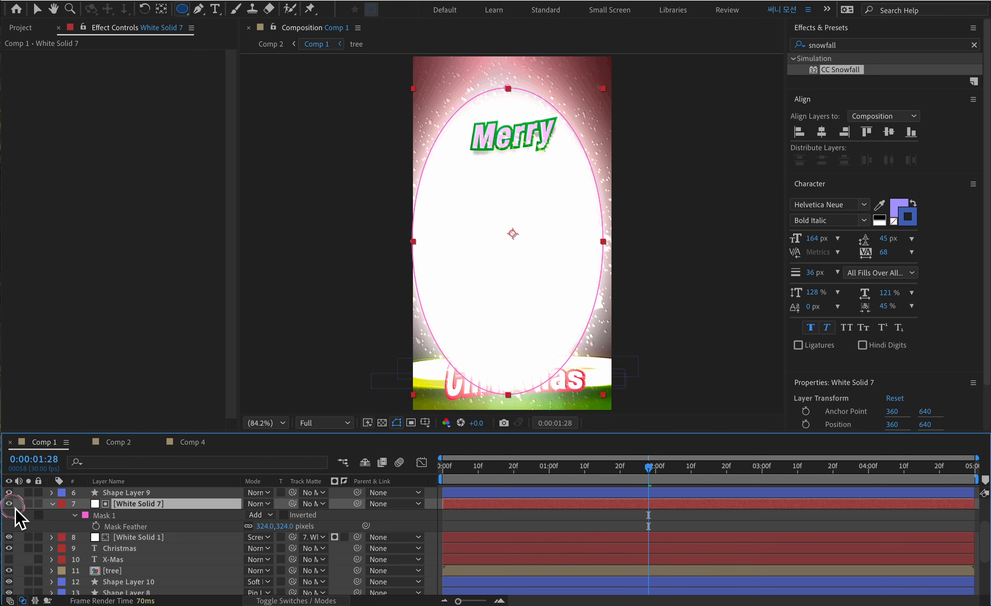
pyautogui.click(9, 504)
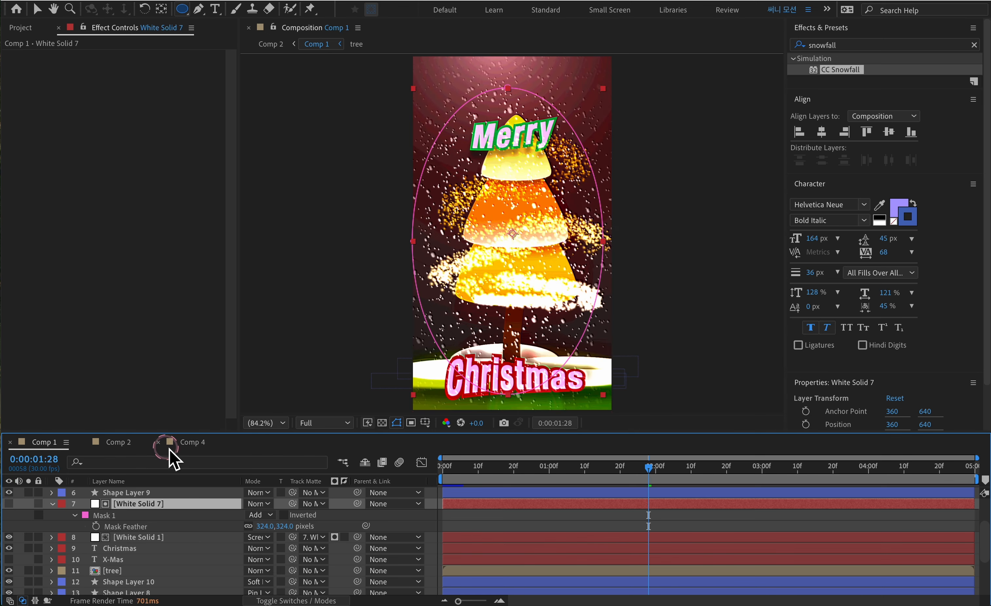
# Return to Comp 4 and delete the white ellipse shape layer that serves as the snow's matte.
pyautogui.click(194, 444)
pyautogui.click(7, 503)
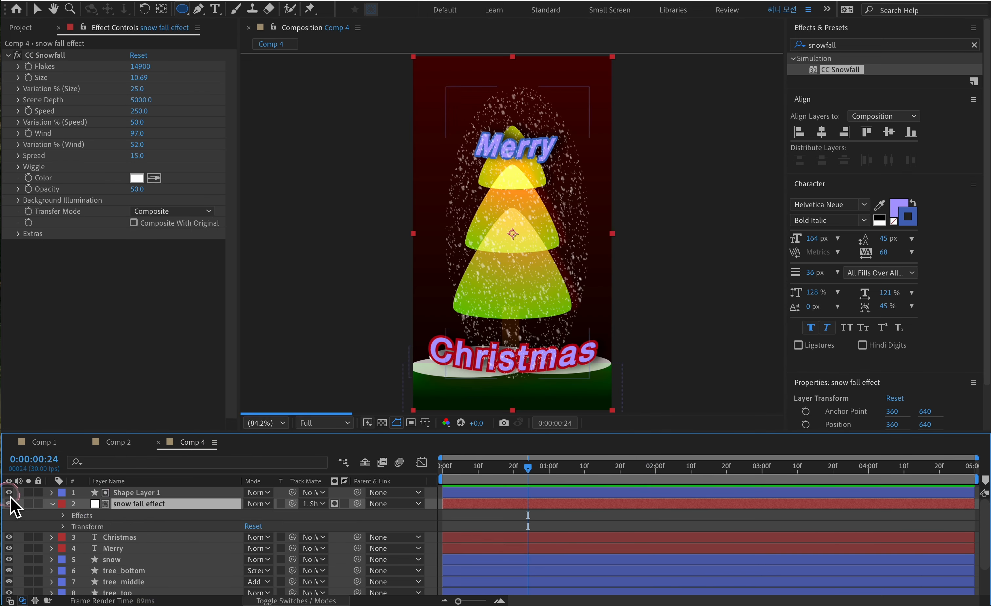
pyautogui.click(9, 492)
pyautogui.click(166, 492)
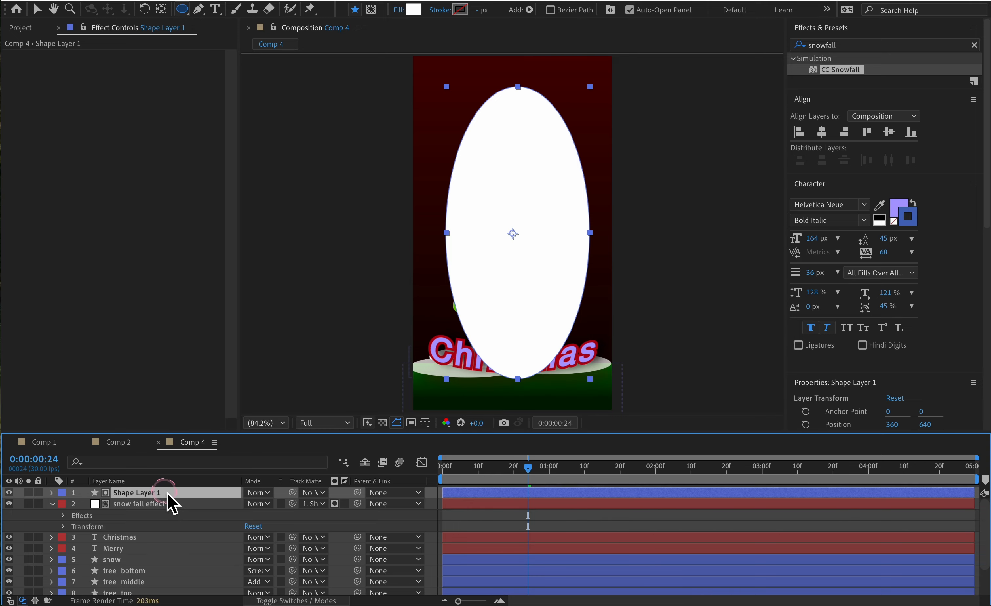
pyautogui.press('Delete')
# Create a 720 x 1280 px white solid and draw a tall elliptical mask on it around the tree.
pyautogui.hotkey('ctrl', 'y')
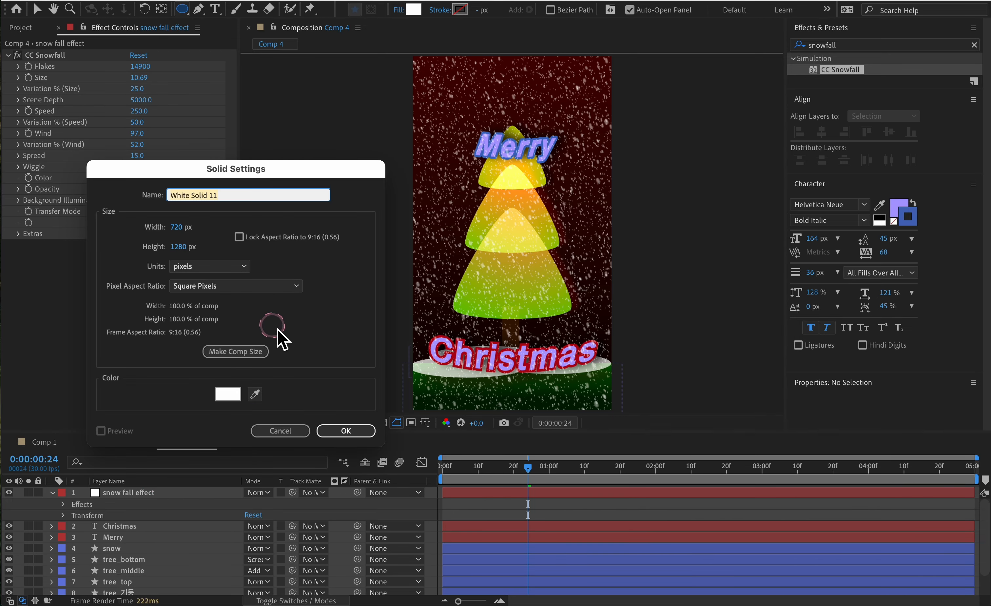
pyautogui.click(340, 431)
pyautogui.moveTo(446, 94); pyautogui.dragTo(584, 373)
# Assign the masked white solid as the track matte of the snow fall effect layer.
pyautogui.click(154, 537)
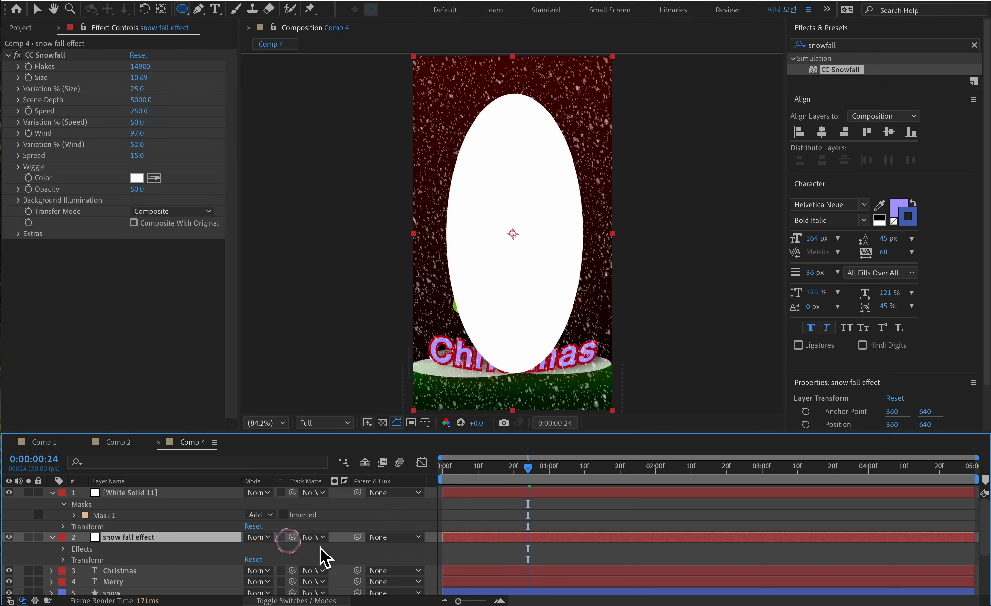
pyautogui.click(314, 537)
pyautogui.click(356, 448)
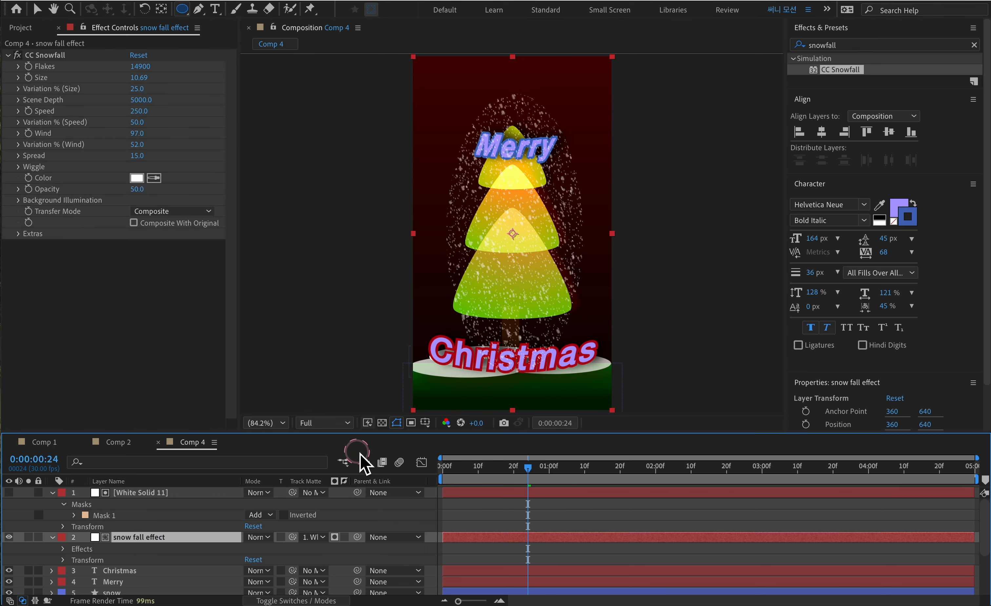
# Set the feather of the white solid's elliptical mask to 428 pixels and deselect the layer.
pyautogui.click(137, 493)
pyautogui.press('f')
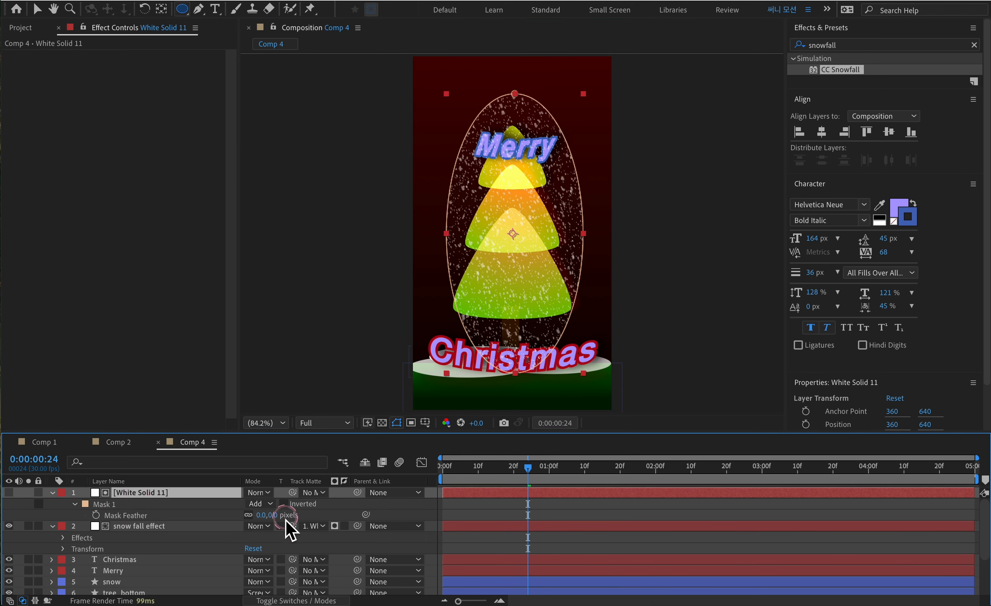
pyautogui.moveTo(265, 514); pyautogui.dragTo(319, 518)
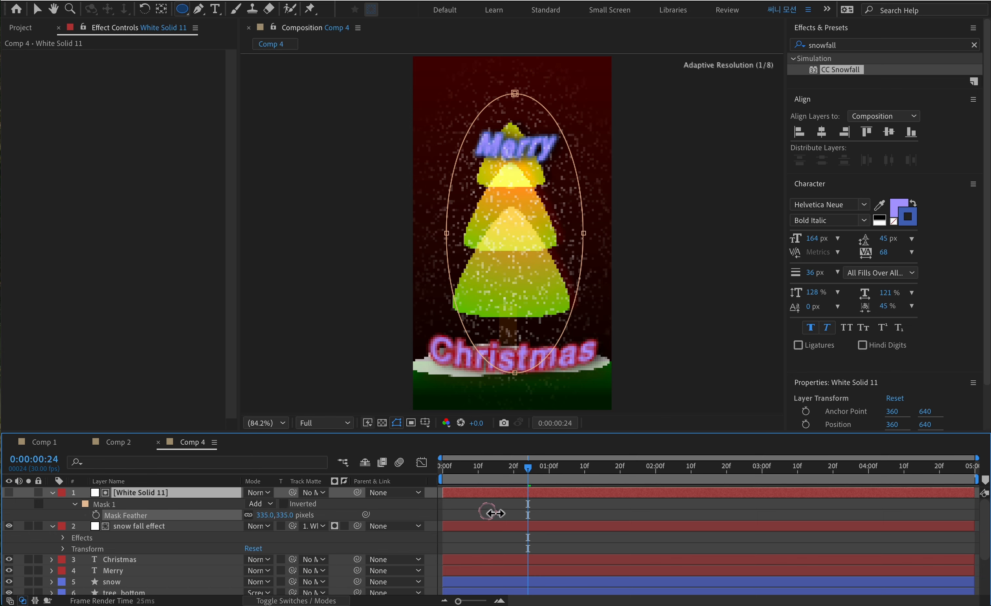
pyautogui.moveTo(521, 512); pyautogui.dragTo(523, 504)
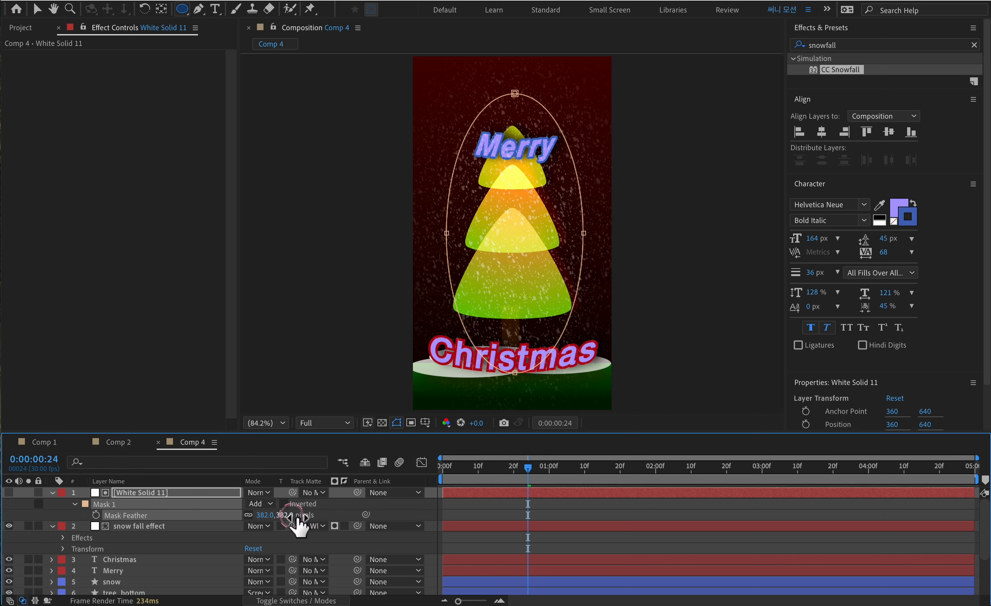
pyautogui.moveTo(299, 514); pyautogui.dragTo(333, 515)
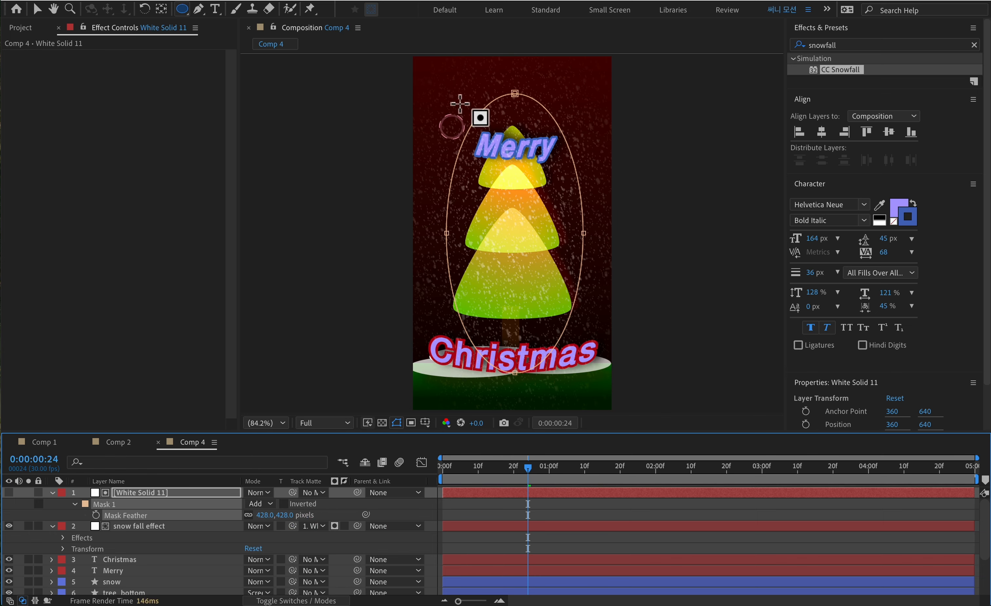
pyautogui.click(38, 9)
pyautogui.click(681, 263)
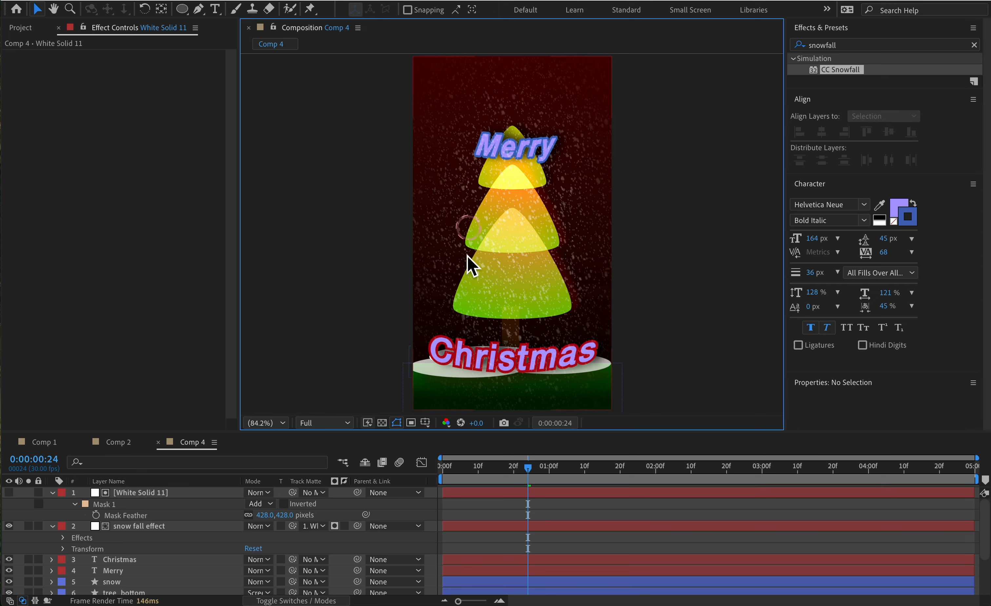
# Increase the CC Snowfall flake size on the snow fall effect layer to 13.64.
pyautogui.click(156, 528)
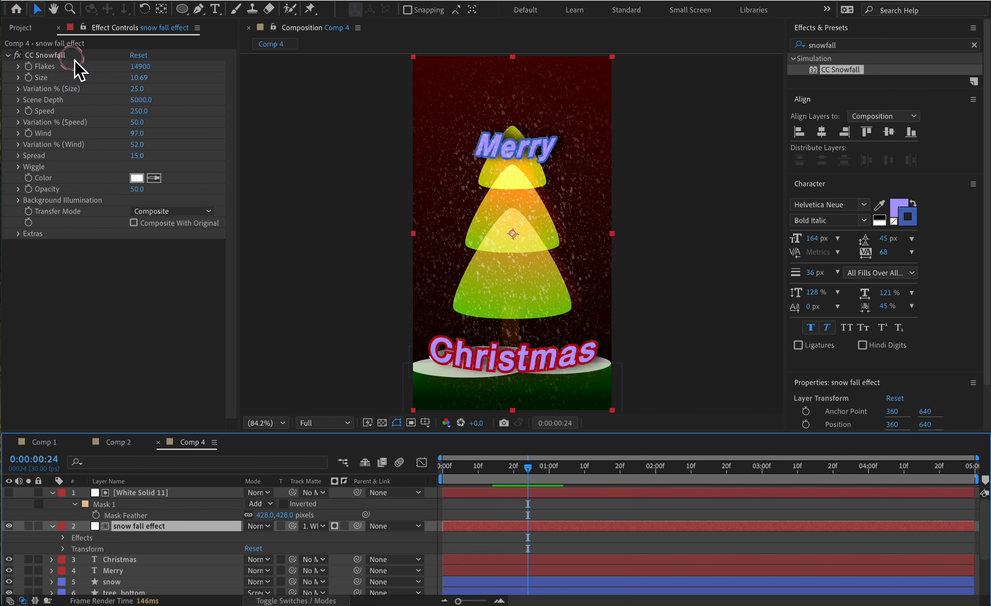
pyautogui.click(57, 78)
pyautogui.moveTo(140, 77); pyautogui.dragTo(301, 77)
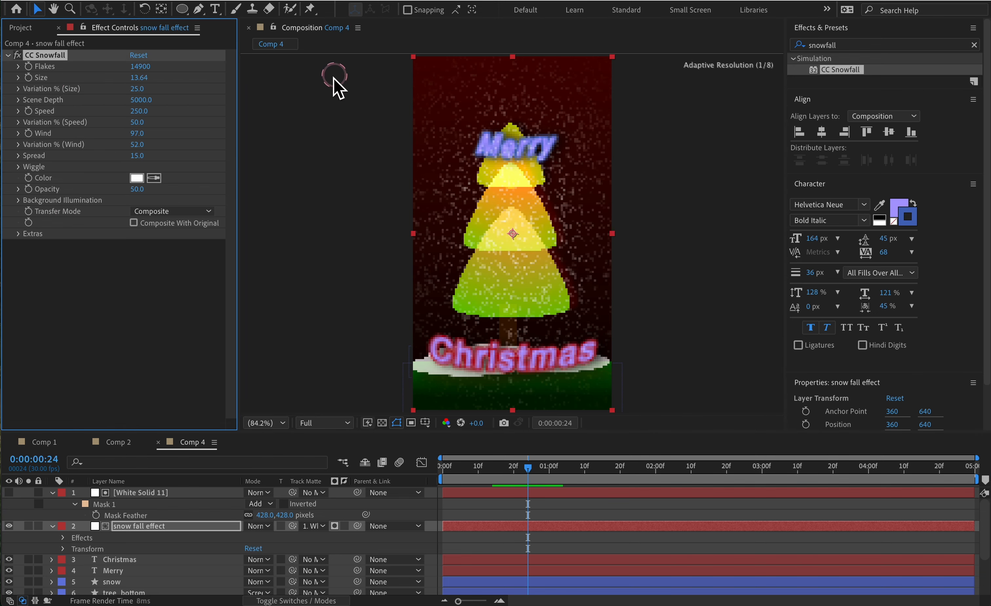
# Preview the snowfall, set the CC Snowfall size to 15 and scene depth to 6250, and deselect the layer.
pyautogui.click(183, 131)
pyautogui.press('space')
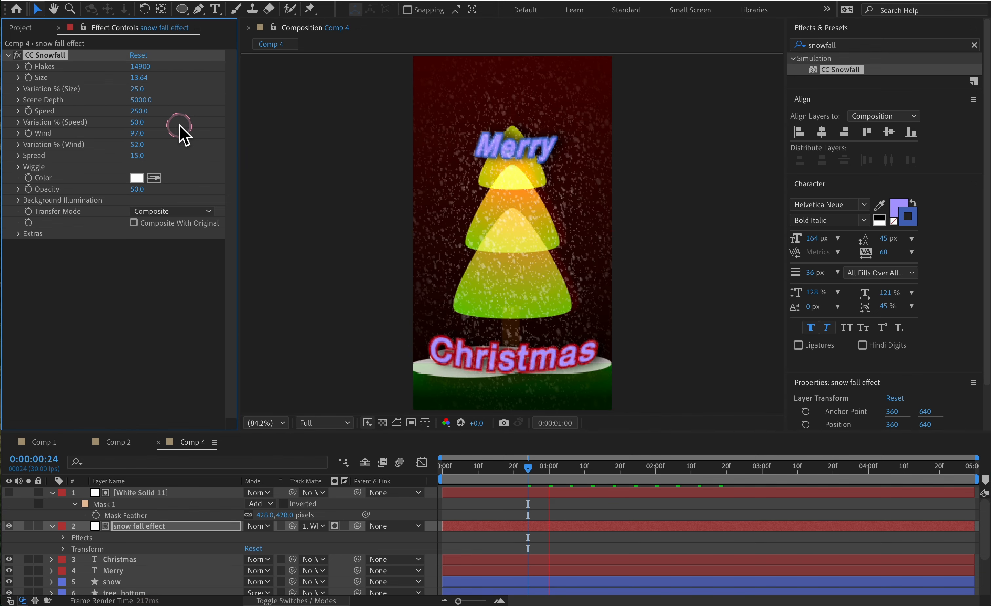
pyautogui.click(154, 77)
pyautogui.moveTo(157, 78); pyautogui.dragTo(231, 107)
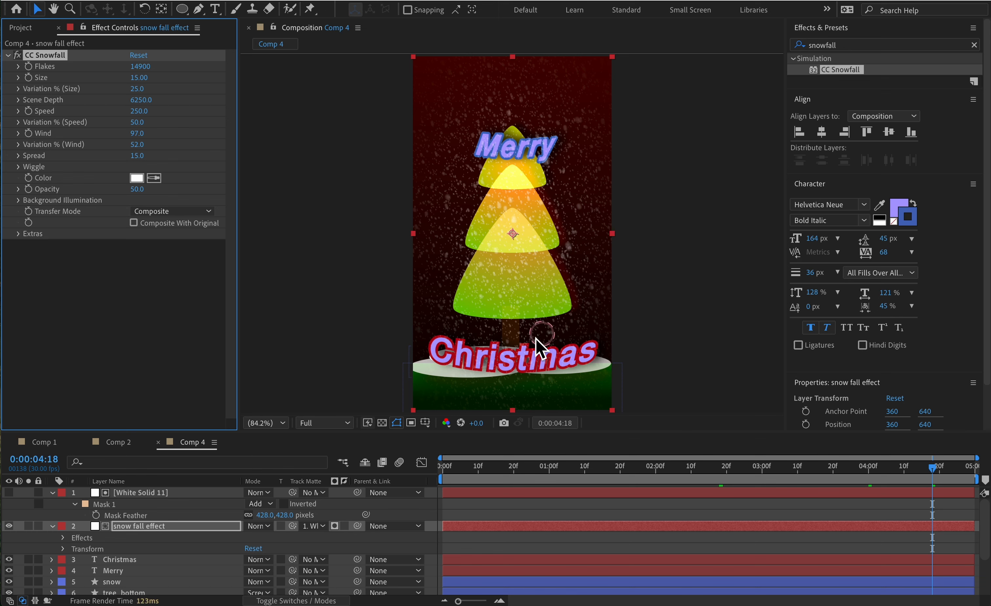
pyautogui.click(298, 271)
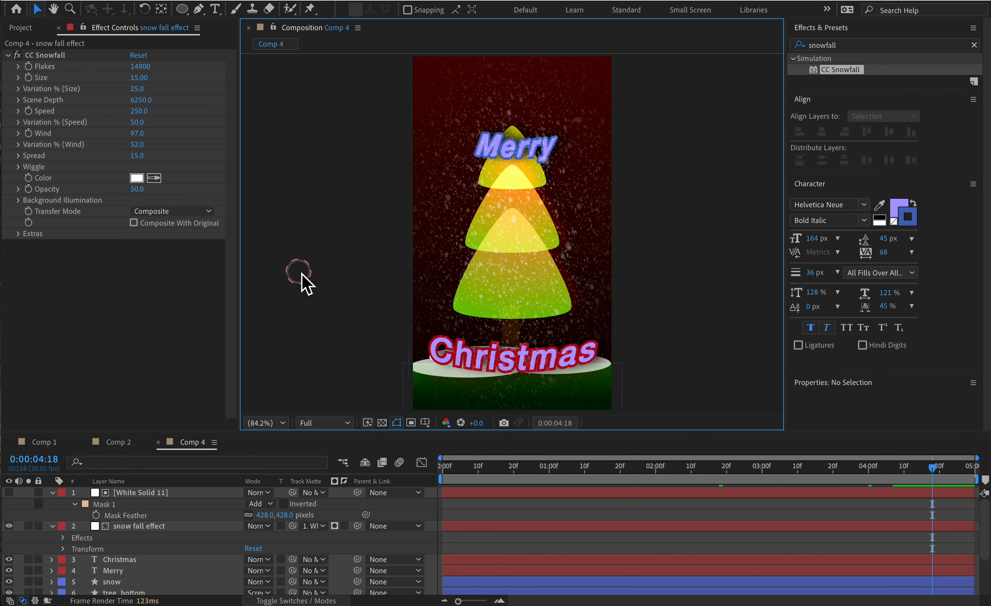
# Create a 720 x 1280 px white solid named particle, apply CC Particle Systems II to it and preview it.
pyautogui.hotkey('ctrl', 'y')
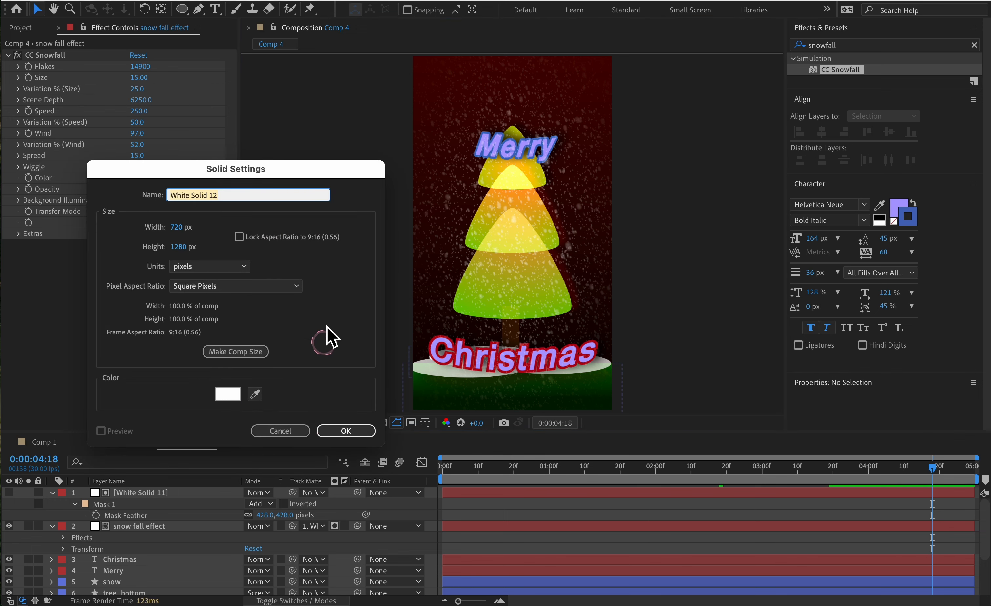
pyautogui.press('Return')
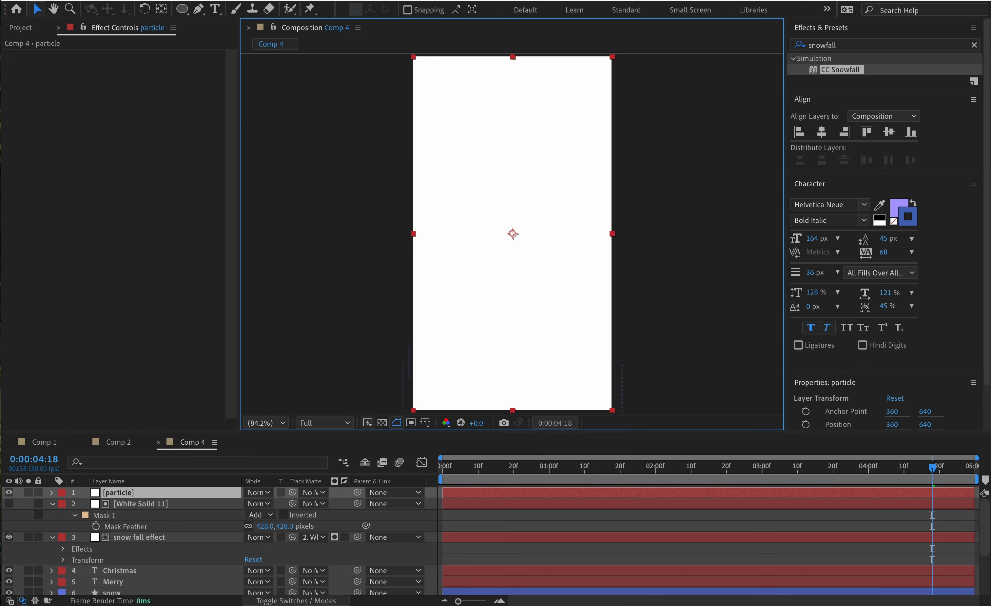
pyautogui.click(801, 46)
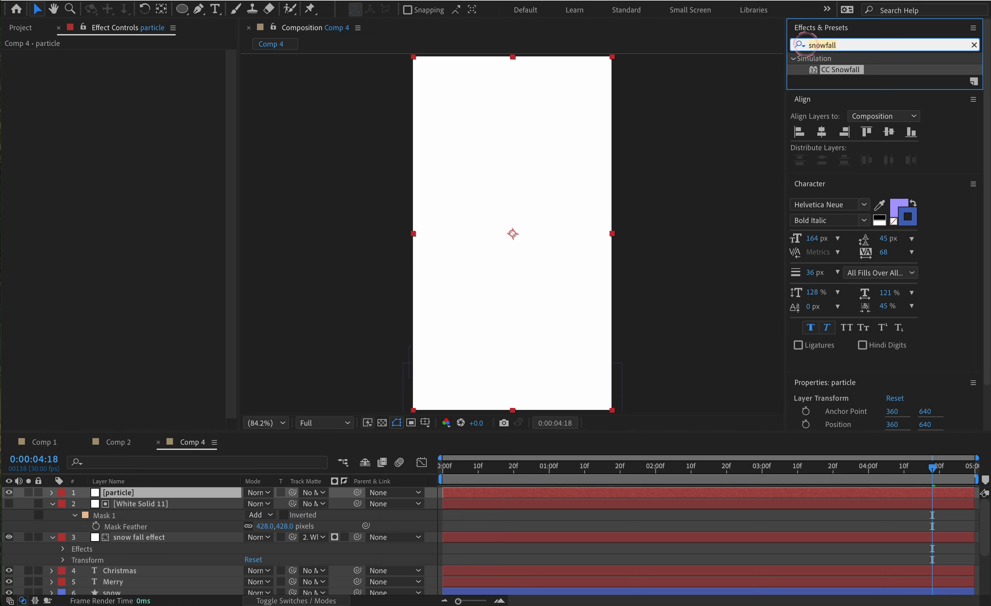
pyautogui.write('particle')
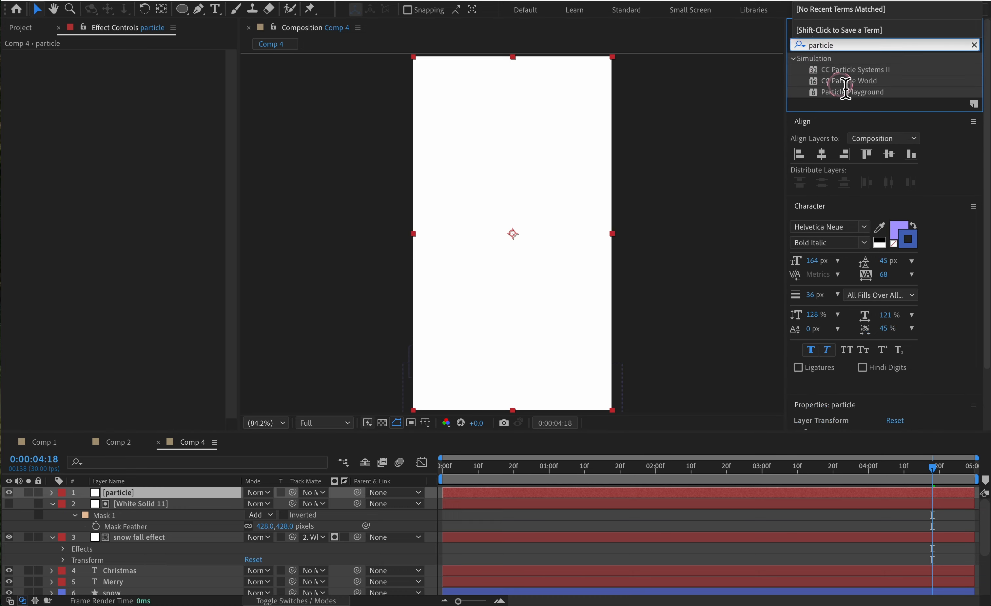
pyautogui.doubleClick(856, 70)
pyautogui.click(165, 178)
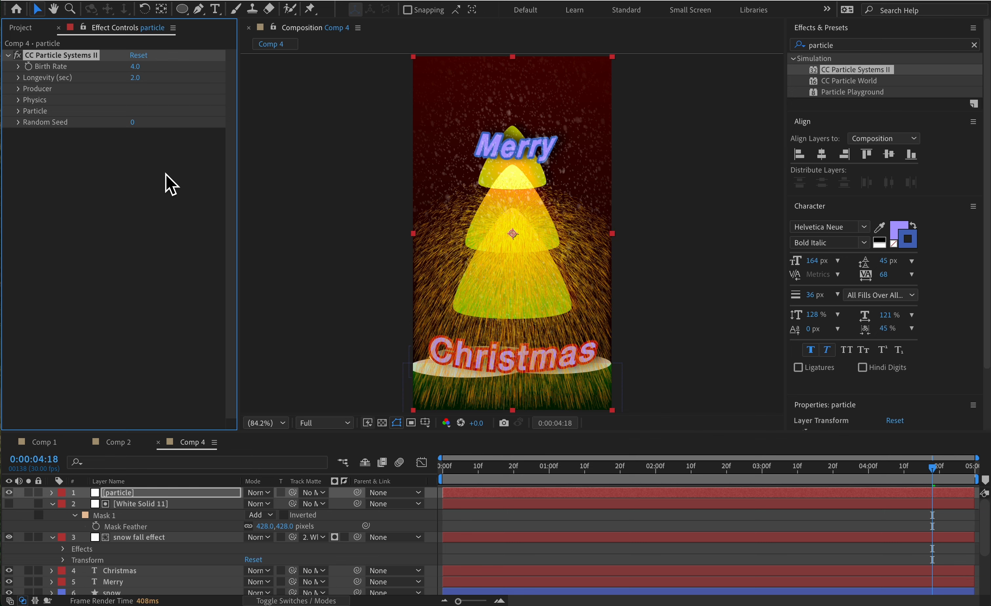
pyautogui.press('space')
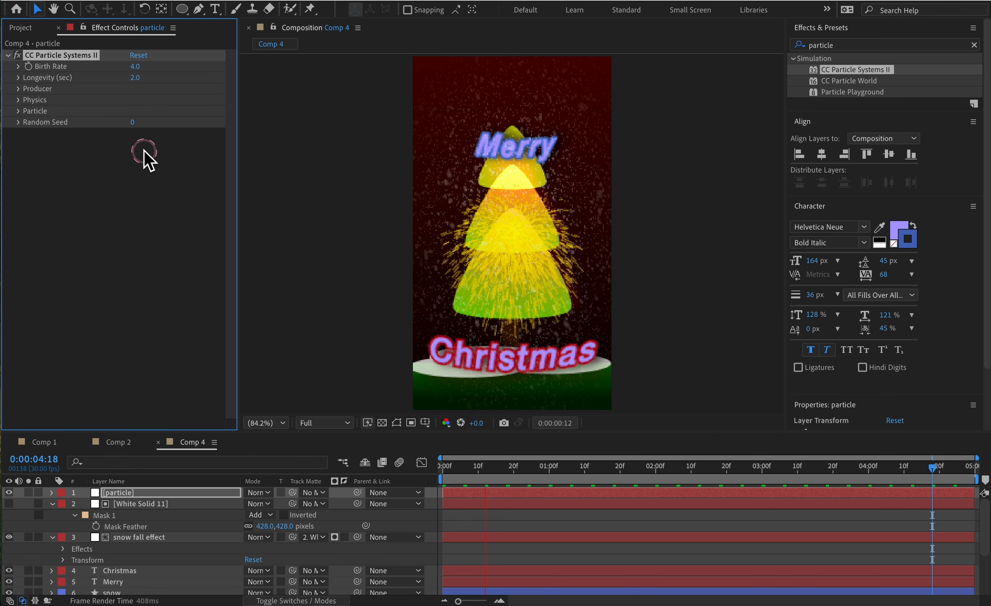
# Hide the particle layer and create a white solid named mask path with its opacity at 30%.
pyautogui.click(8, 492)
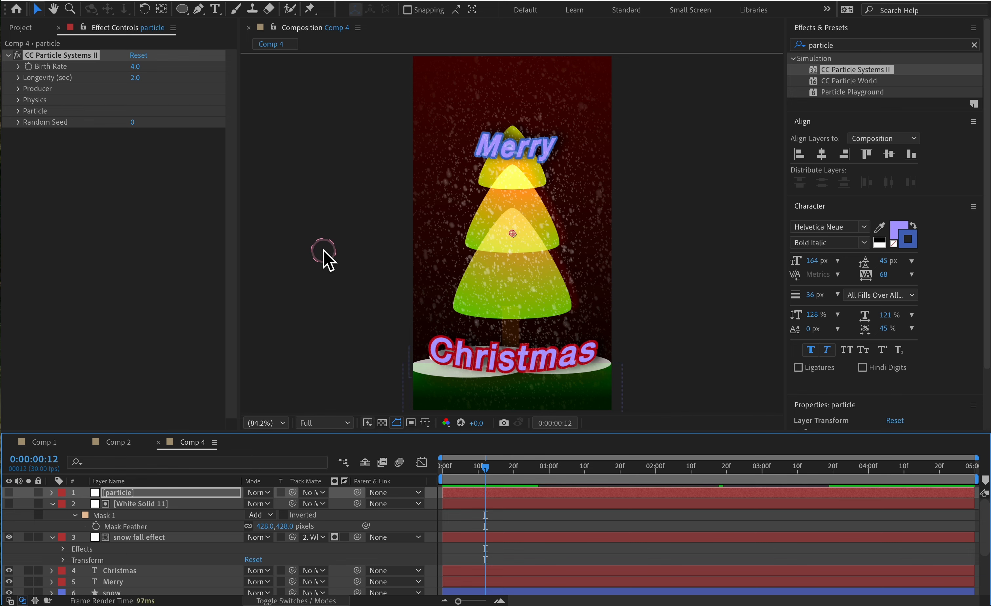
pyautogui.hotkey('ctrl', 'y')
pyautogui.write('path')
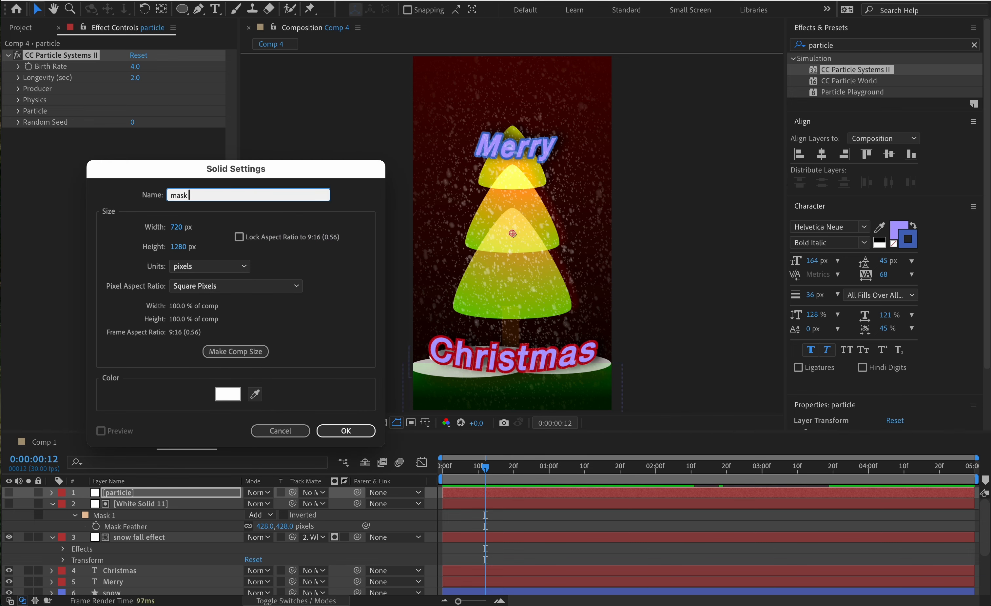
pyautogui.write('path')
pyautogui.press('Return')
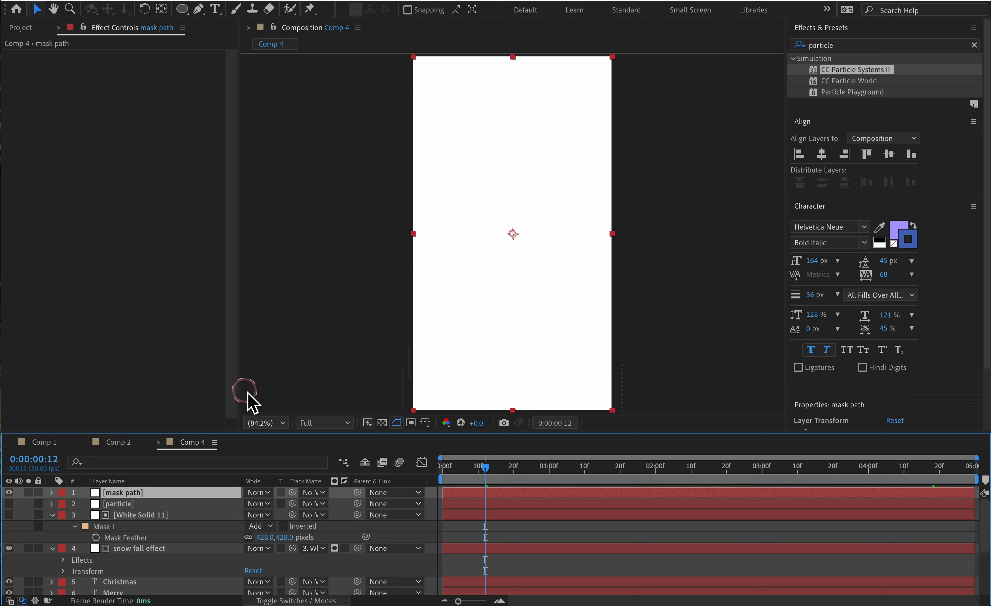
pyautogui.press('t')
pyautogui.moveTo(255, 503); pyautogui.dragTo(209, 501)
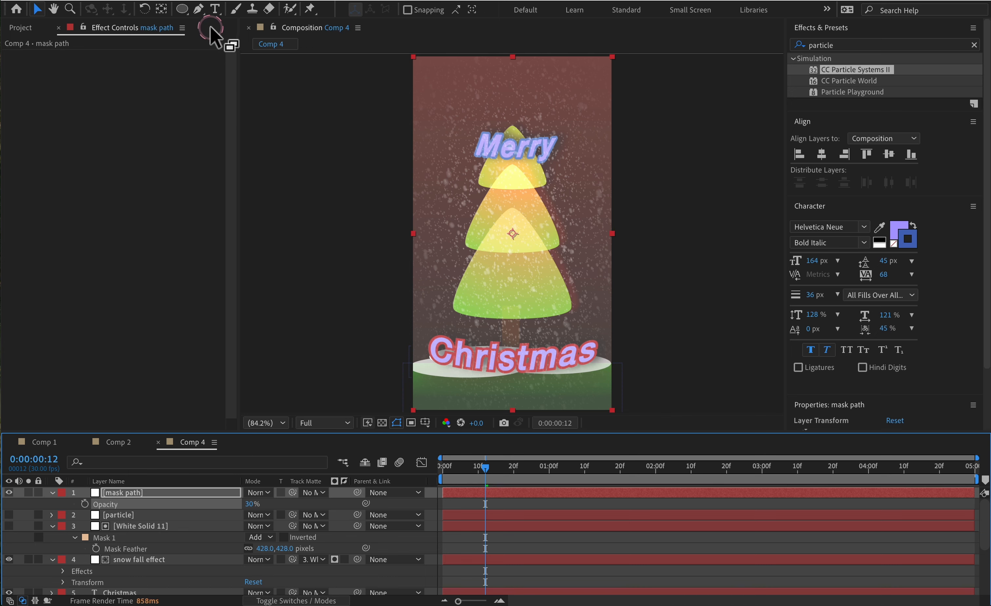
# Draw an open zigzag Pen tool mask on the mask path layer, winding down the tree from its tip and ending outside the frame.
pyautogui.click(198, 10)
pyautogui.click(501, 131)
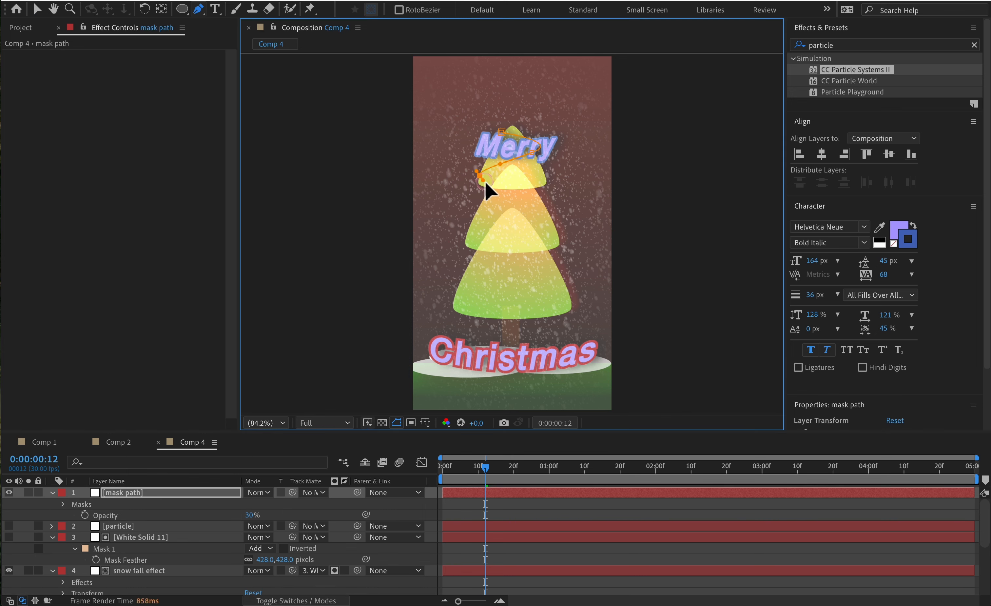
pyautogui.moveTo(545, 204); pyautogui.dragTo(533, 210)
pyautogui.moveTo(482, 235); pyautogui.dragTo(485, 237)
pyautogui.click(556, 248)
pyautogui.moveTo(460, 276); pyautogui.dragTo(474, 282)
pyautogui.click(571, 298)
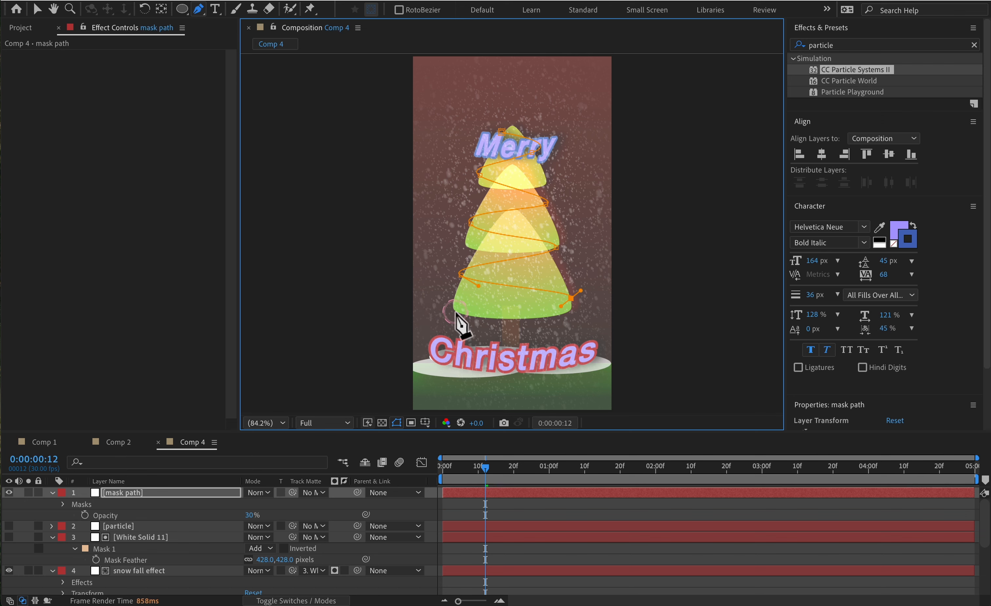
pyautogui.moveTo(414, 313); pyautogui.dragTo(366, 324)
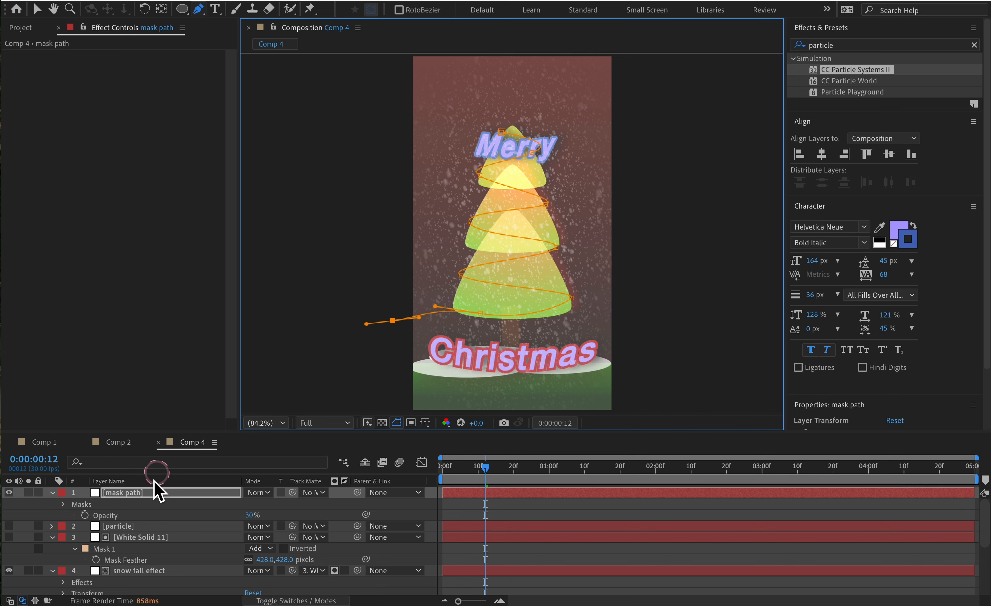
# Expose and select the Mask Path property of Mask 1 on the mask path layer.
pyautogui.click(123, 493)
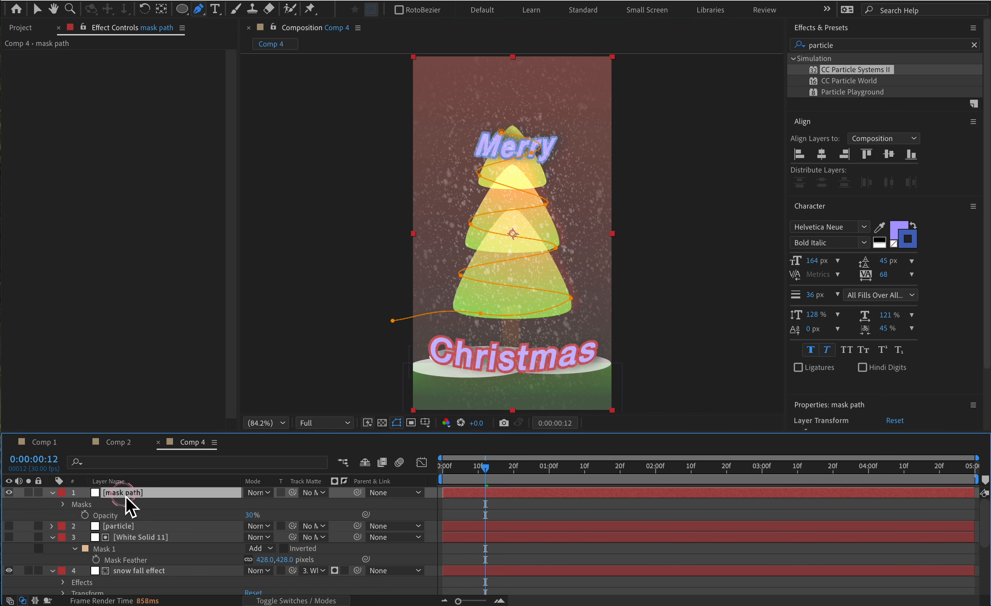
pyautogui.click(64, 505)
pyautogui.click(76, 518)
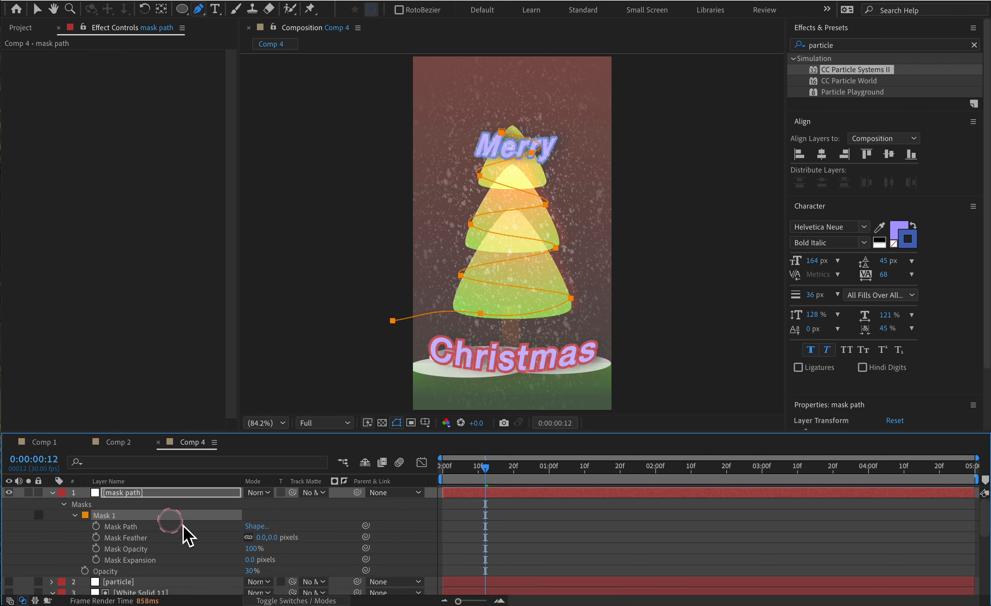
pyautogui.click(130, 526)
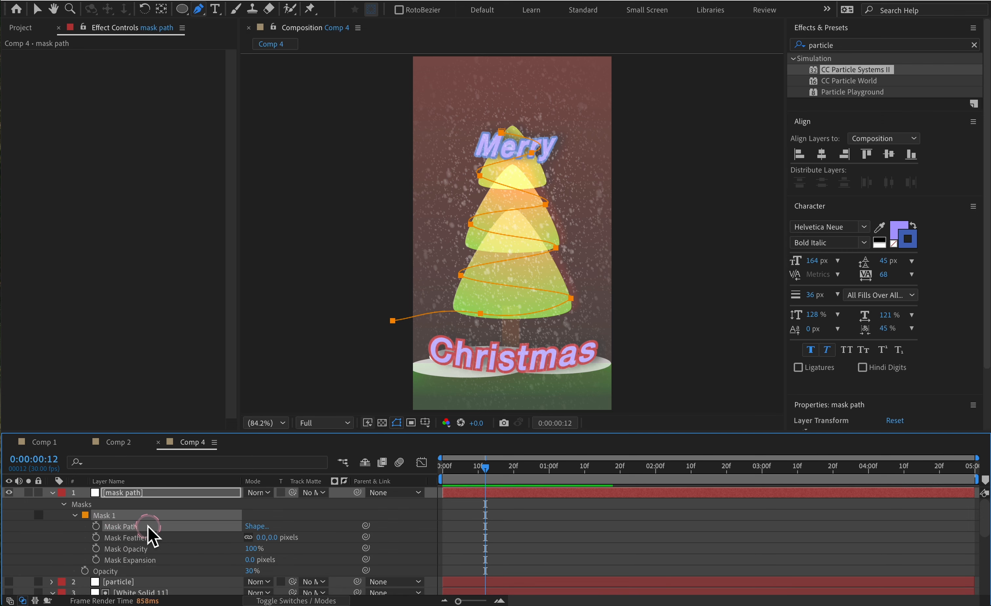
pyautogui.click(131, 526)
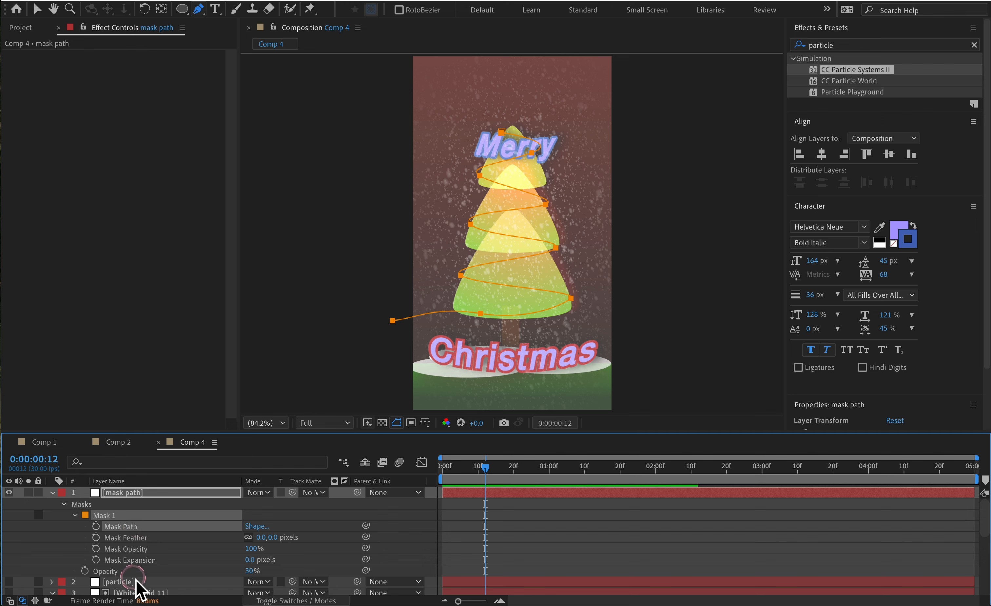
# Make the particle layer visible again and hide the mask path layer.
pyautogui.click(124, 581)
pyautogui.click(11, 582)
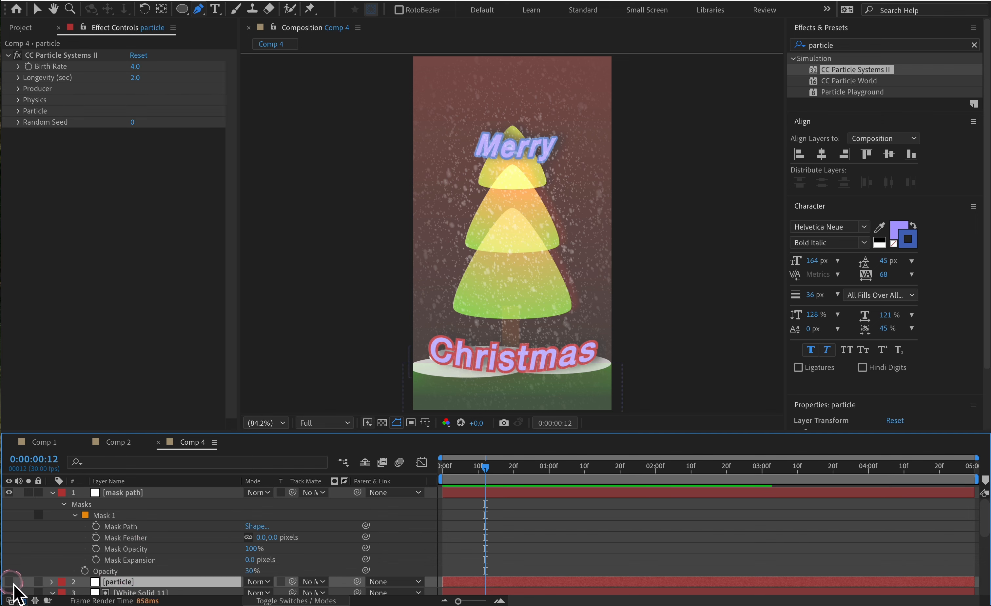
pyautogui.click(12, 585)
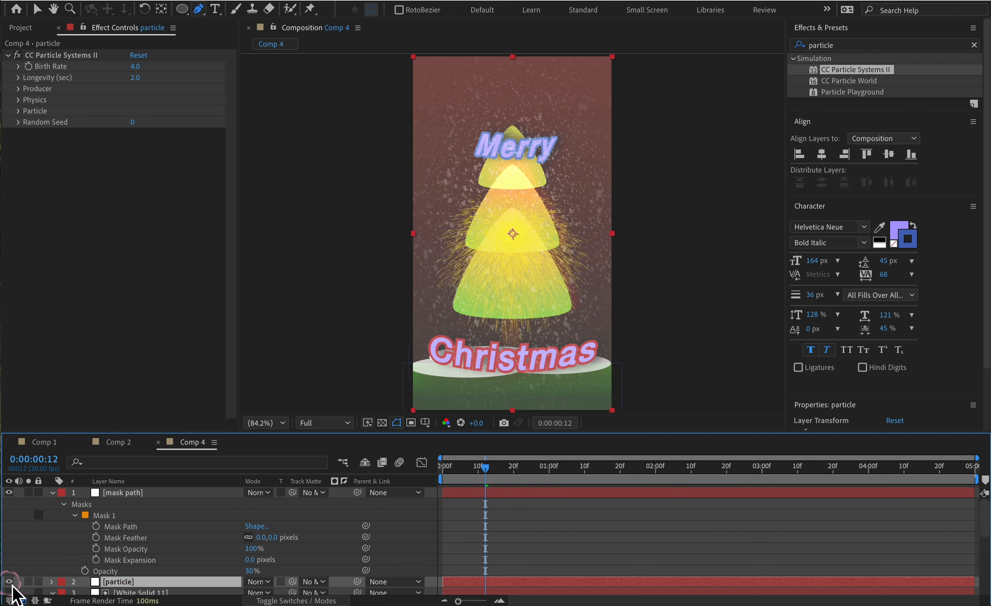
pyautogui.click(122, 495)
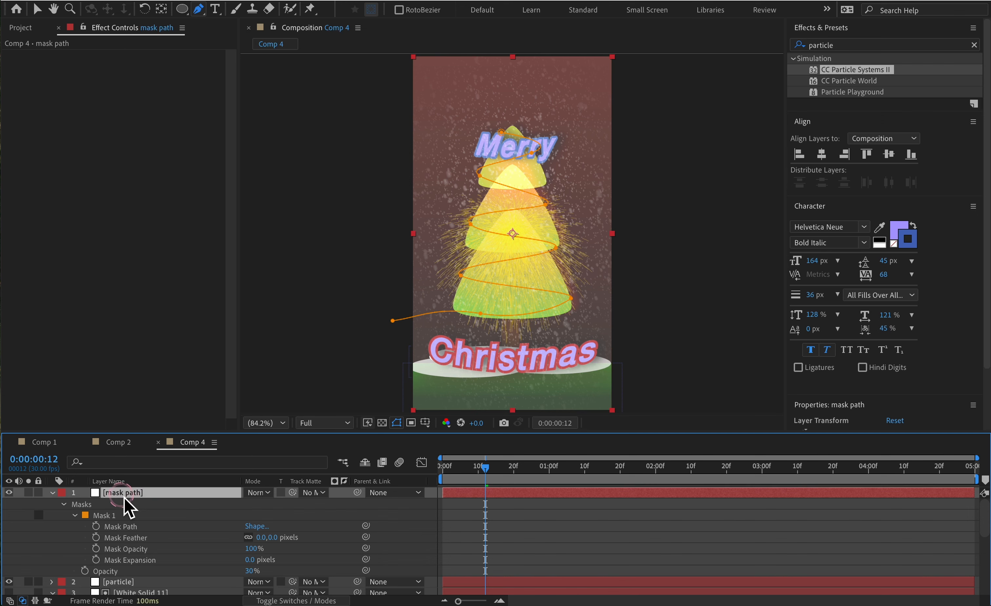
pyautogui.click(9, 493)
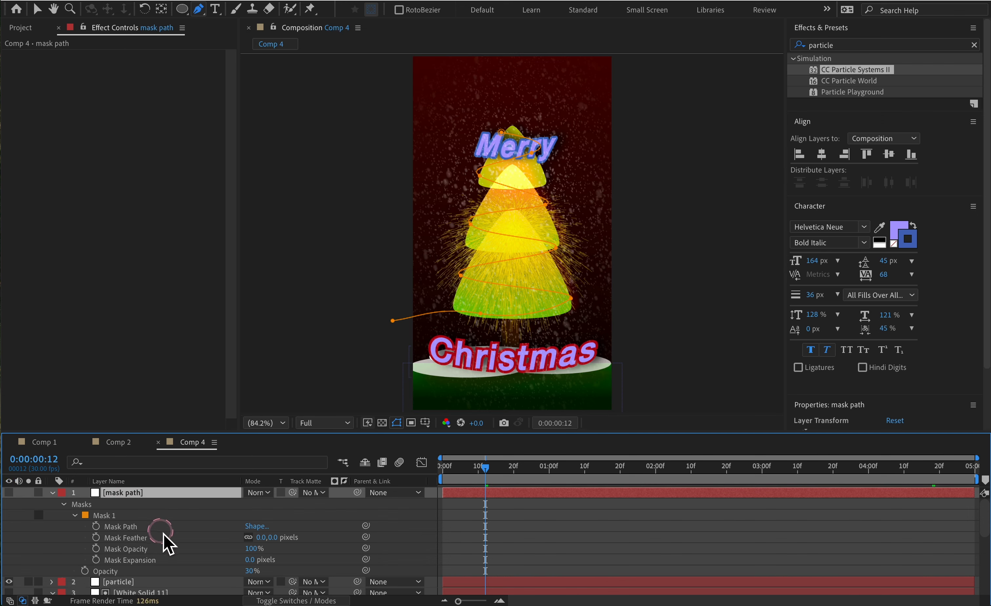
# Copy Mask 1's Mask Path and expose the Producer Position property of CC Particle Systems II on the particle layer.
pyautogui.click(124, 527)
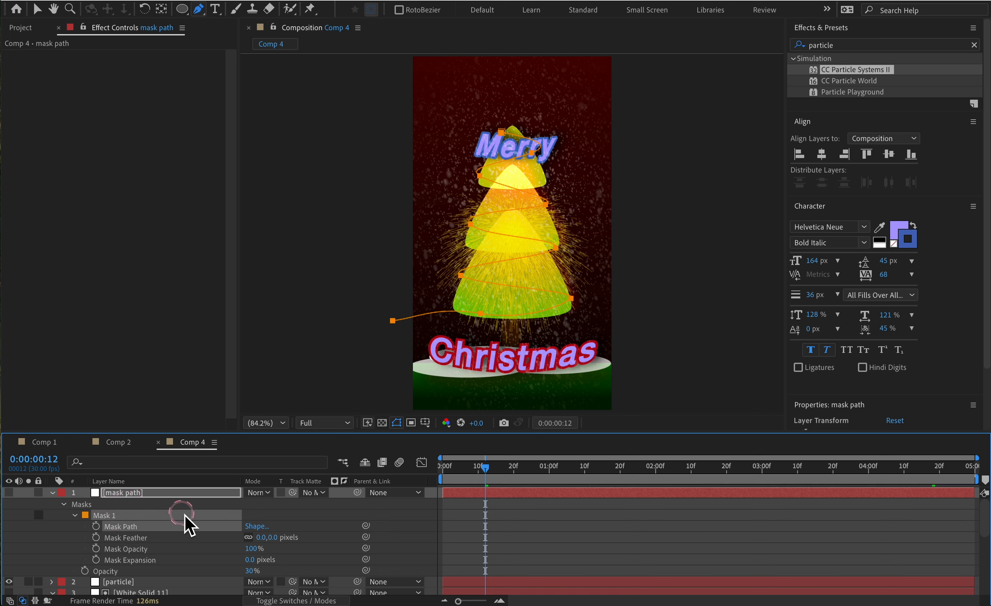
pyautogui.click(134, 583)
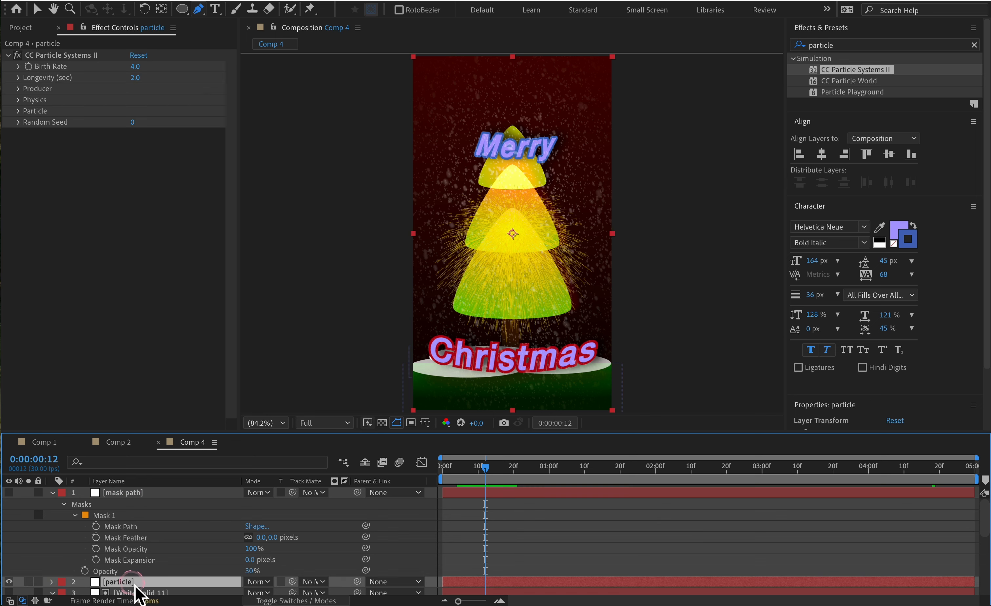
pyautogui.click(151, 412)
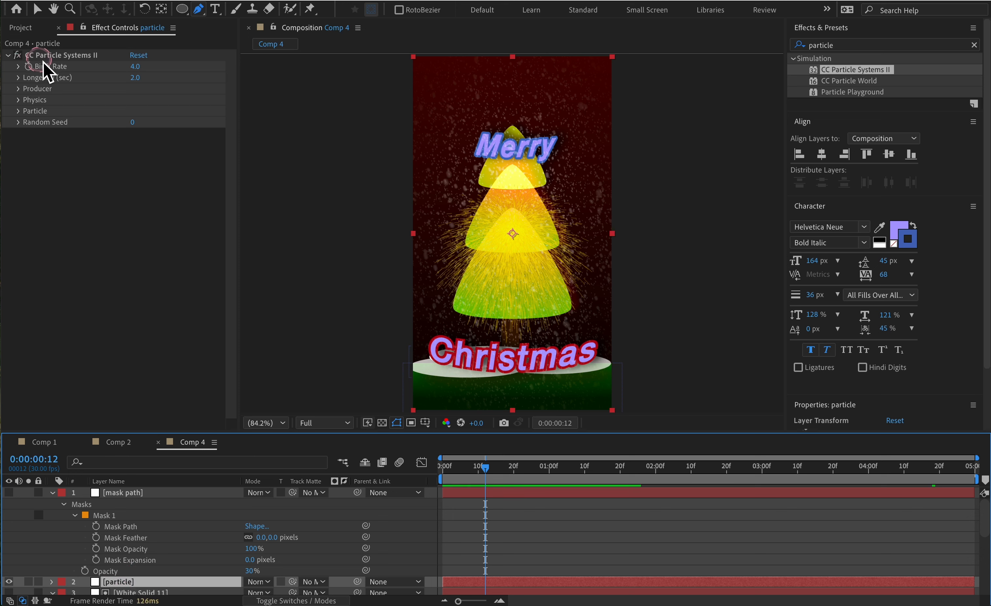
pyautogui.click(22, 88)
pyautogui.click(113, 178)
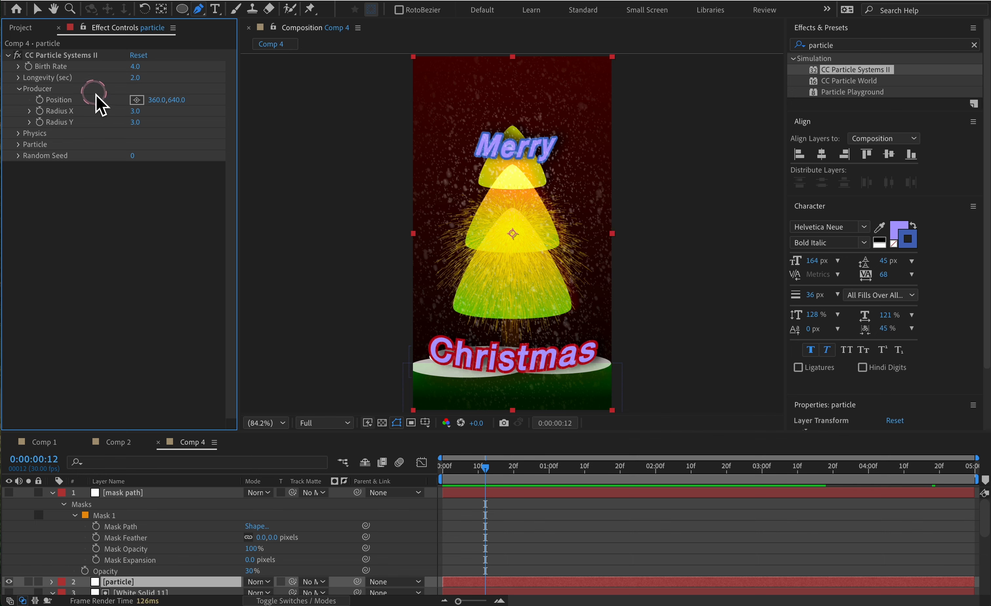
pyautogui.click(61, 102)
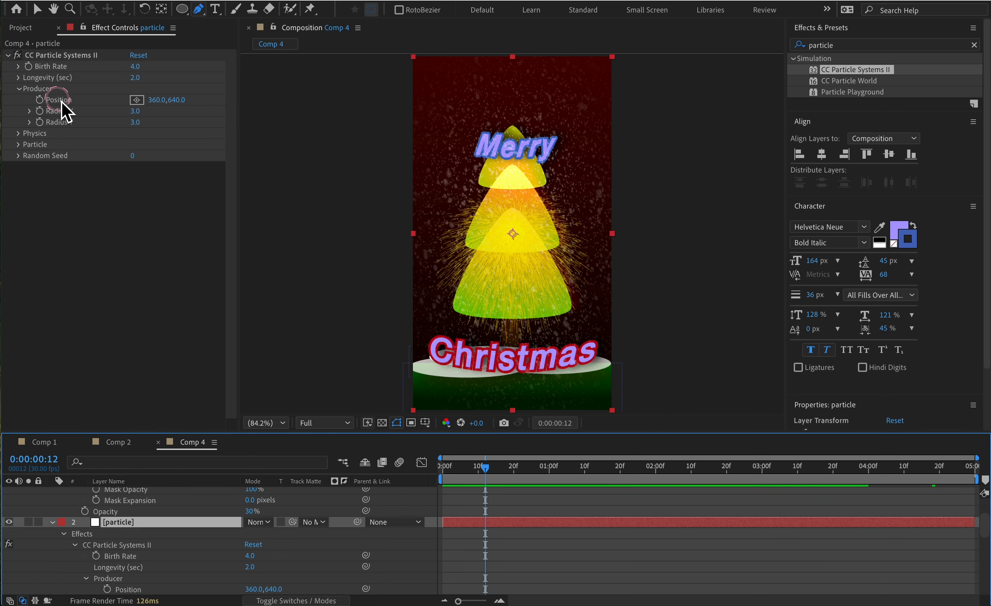
pyautogui.click(184, 170)
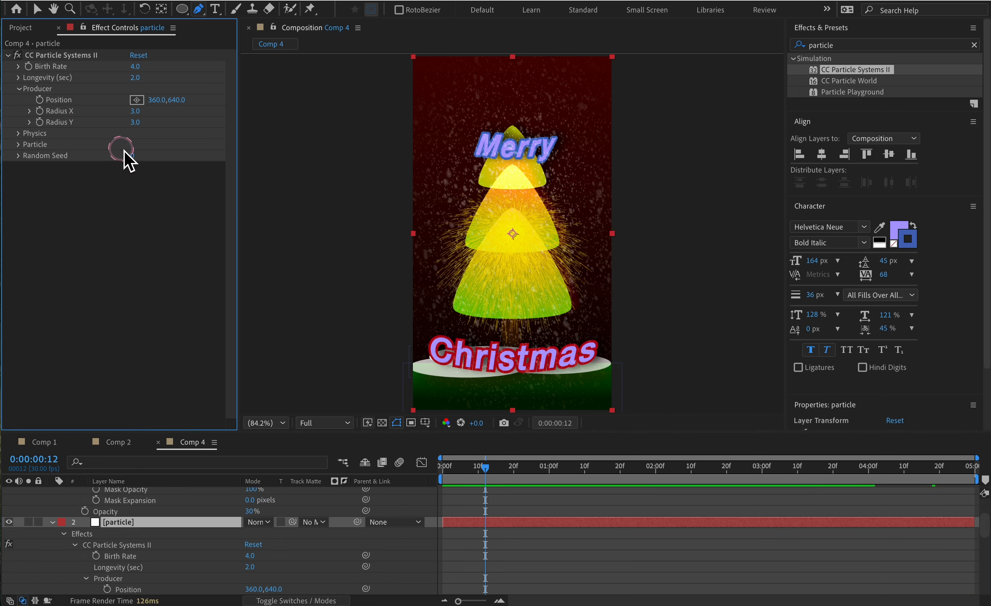
# Paste the copied mask path into the particle layer's Producer Position property, starting at 0:00:00:00.
pyautogui.click(442, 468)
pyautogui.click(510, 468)
pyautogui.click(443, 468)
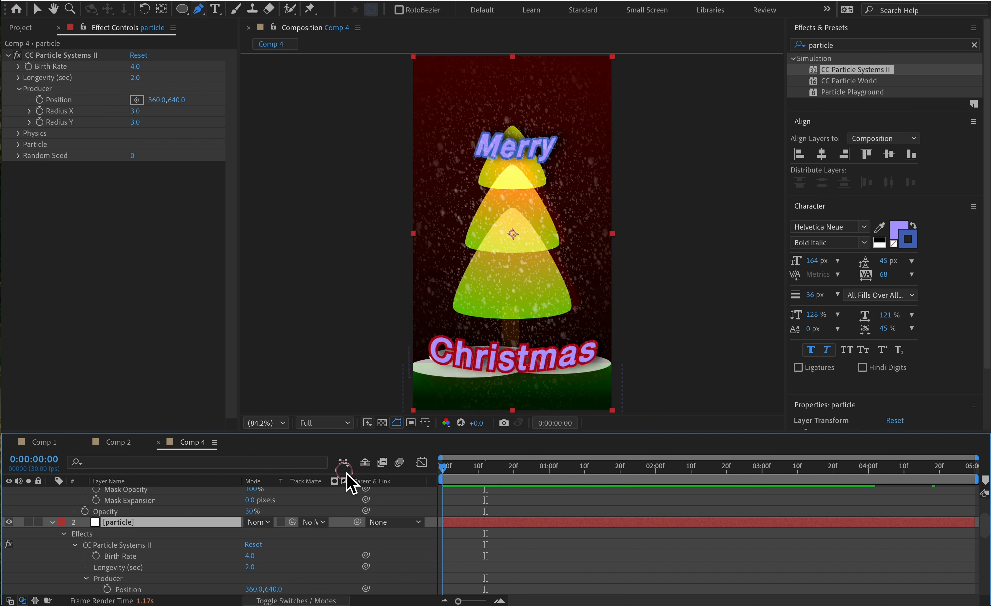
pyautogui.click(132, 524)
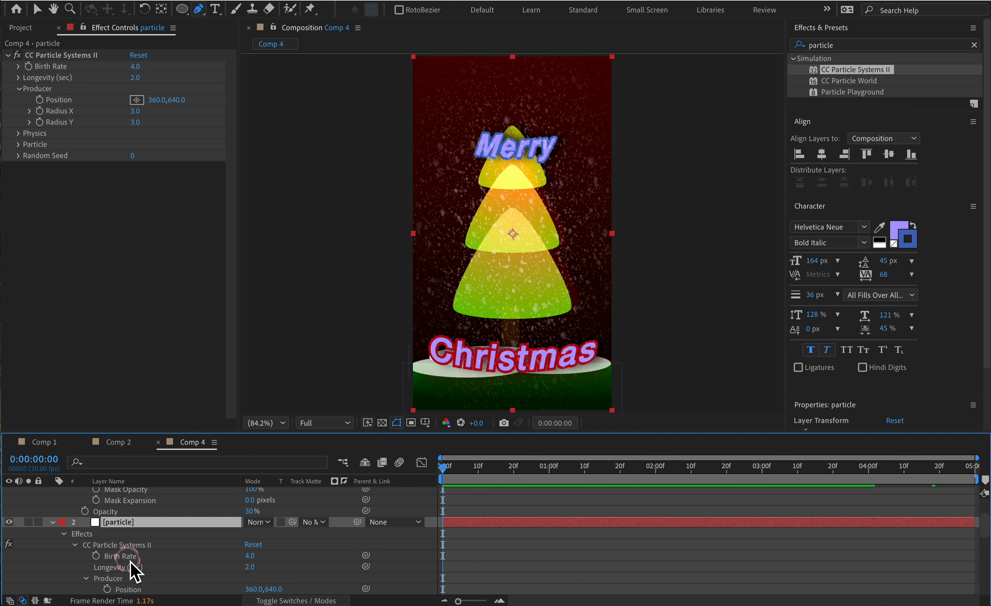
pyautogui.scroll(-5, 133, 570)
pyautogui.click(133, 505)
pyautogui.click(150, 504)
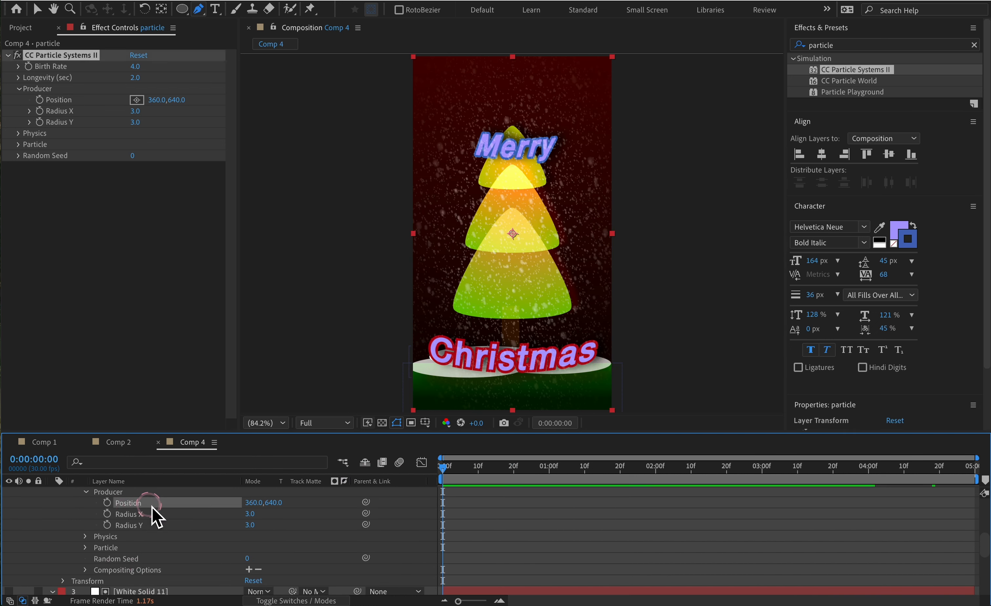
pyautogui.hotkey('ctrl', 'v')
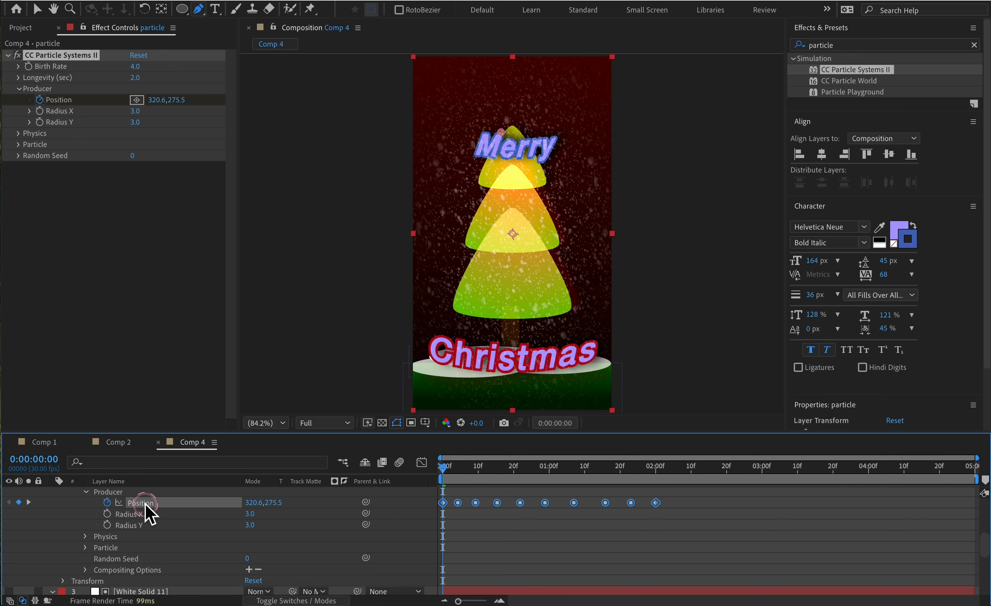
pyautogui.click(453, 470)
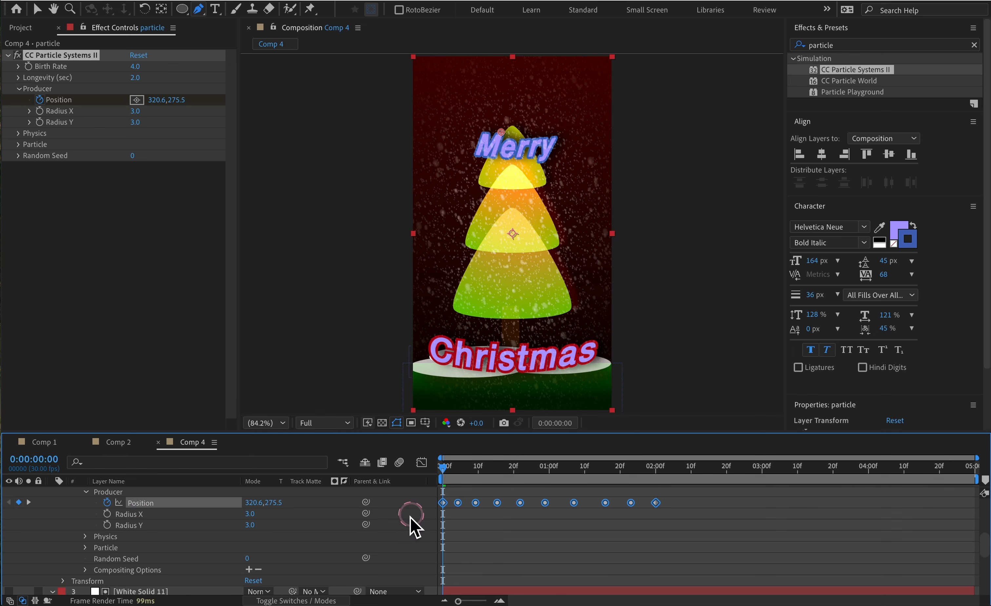
# Scrub the animation to 0:00:00:25 with the mask path layer selected and compare the particle trail with the mask.
pyautogui.scroll(2, 163, 542)
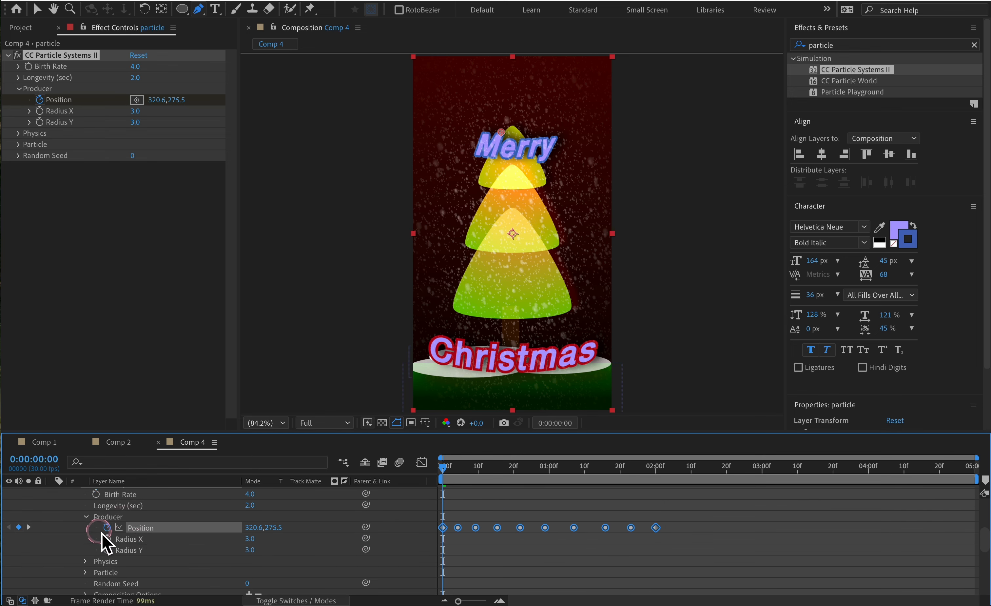
pyautogui.click(448, 466)
pyautogui.moveTo(451, 467); pyautogui.dragTo(400, 476)
pyautogui.scroll(5, 222, 523)
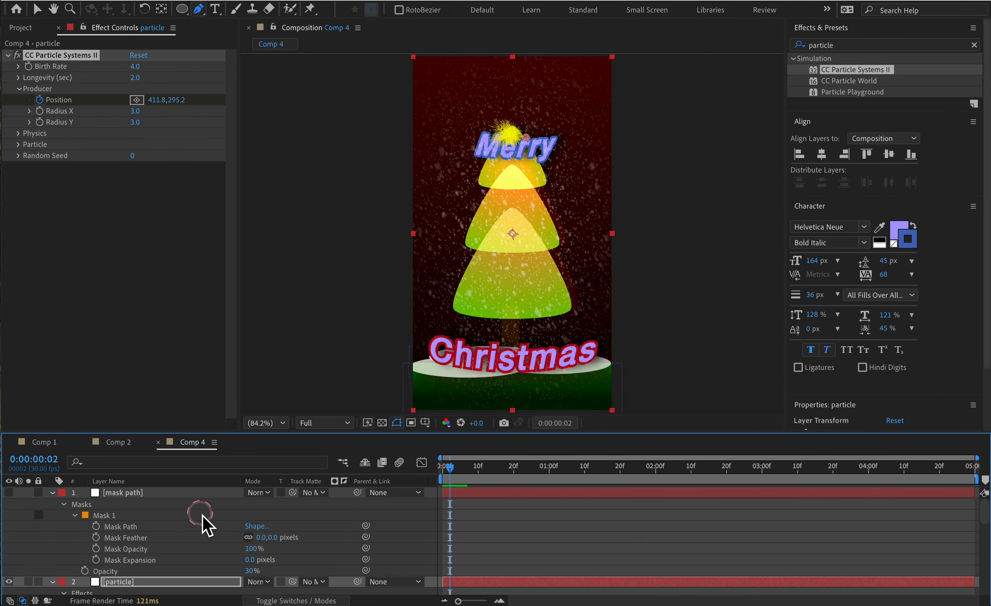
pyautogui.click(122, 493)
pyautogui.click(449, 472)
pyautogui.moveTo(450, 473); pyautogui.dragTo(531, 475)
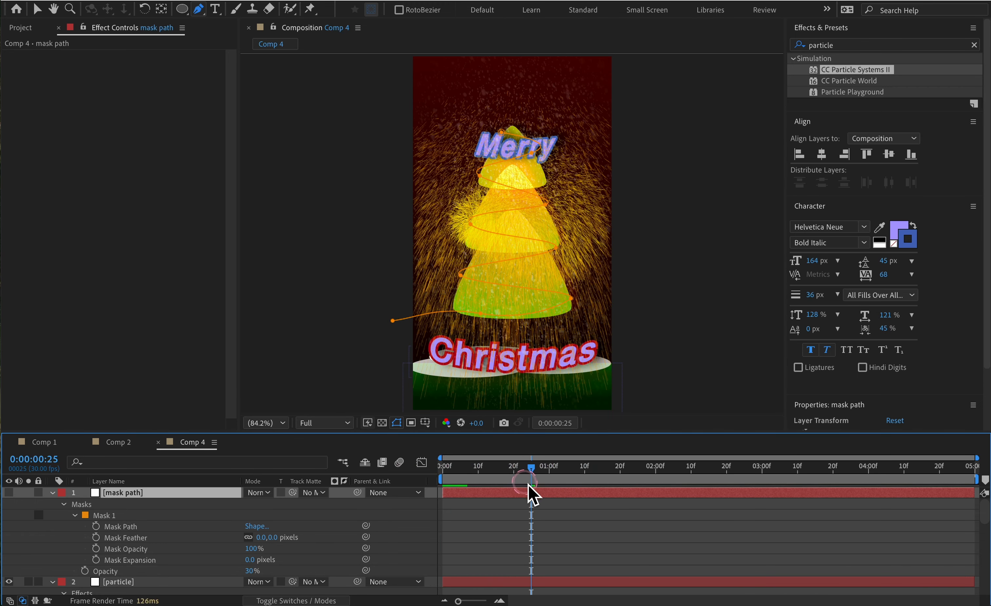
pyautogui.scroll(-3, 533, 505)
pyautogui.click(533, 507)
# Collapse the Producer settings of CC Particle Systems II and set Birth Rate to 5.4 on the particle layer.
pyautogui.click(76, 129)
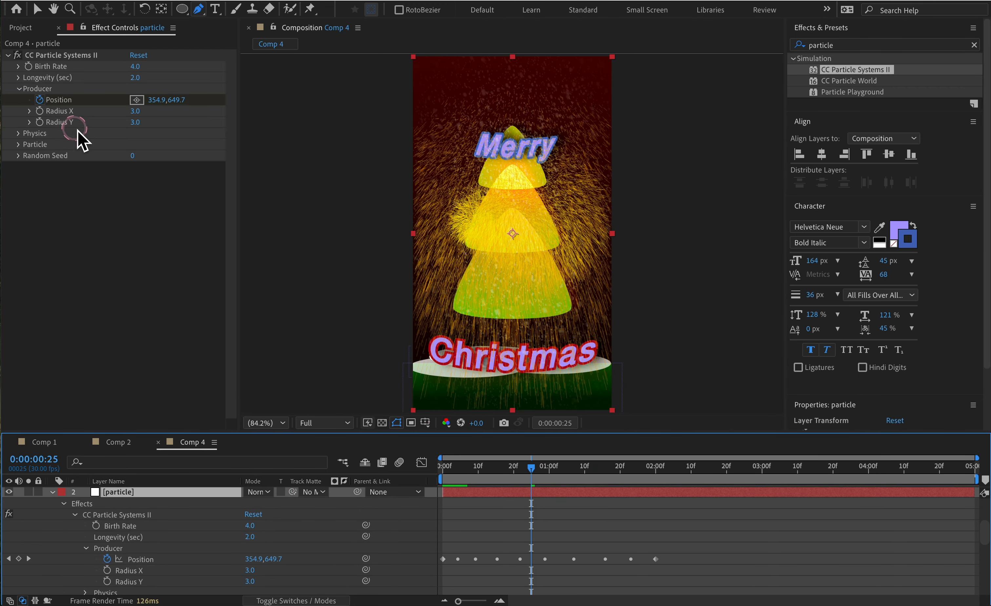
pyautogui.click(57, 185)
pyautogui.click(57, 99)
pyautogui.click(87, 57)
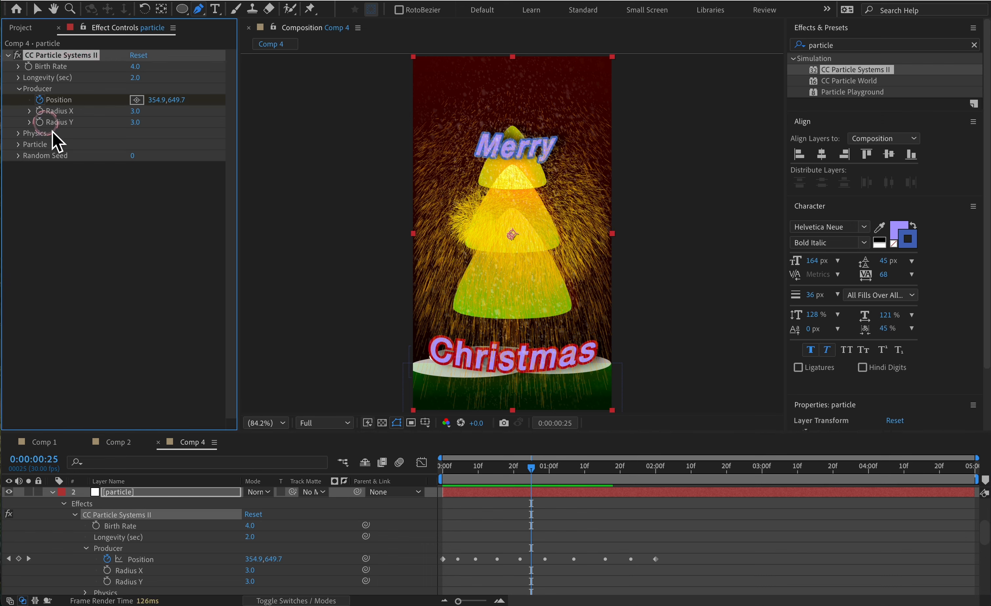
pyautogui.click(24, 99)
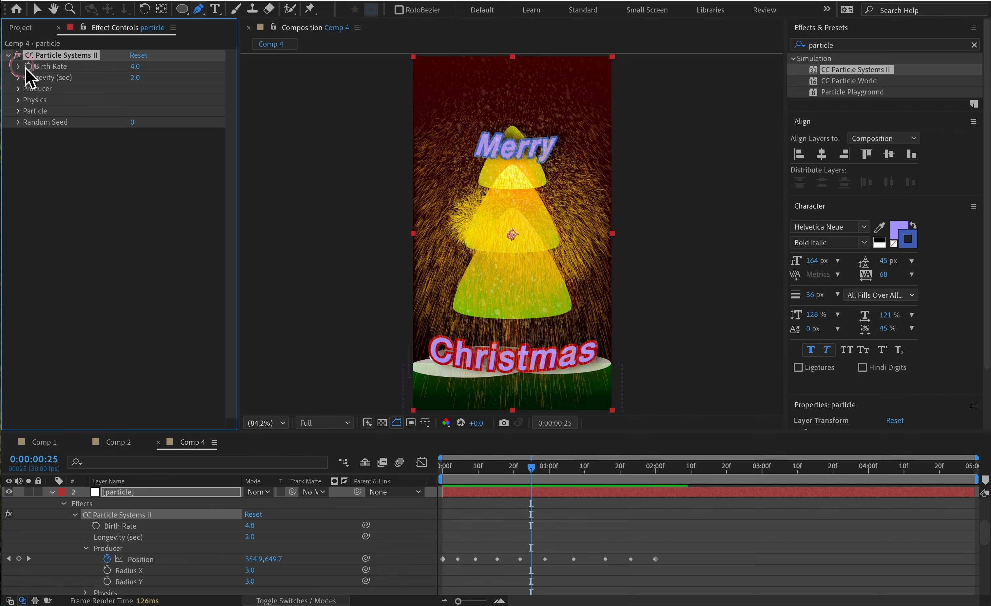
pyautogui.click(147, 70)
pyautogui.moveTo(139, 67)
pyautogui.mouseDown()
pyautogui.moveTo(94, 66)
pyautogui.moveTo(138, 68)
pyautogui.moveTo(122, 66)
pyautogui.mouseUp()
pyautogui.click(96, 100)
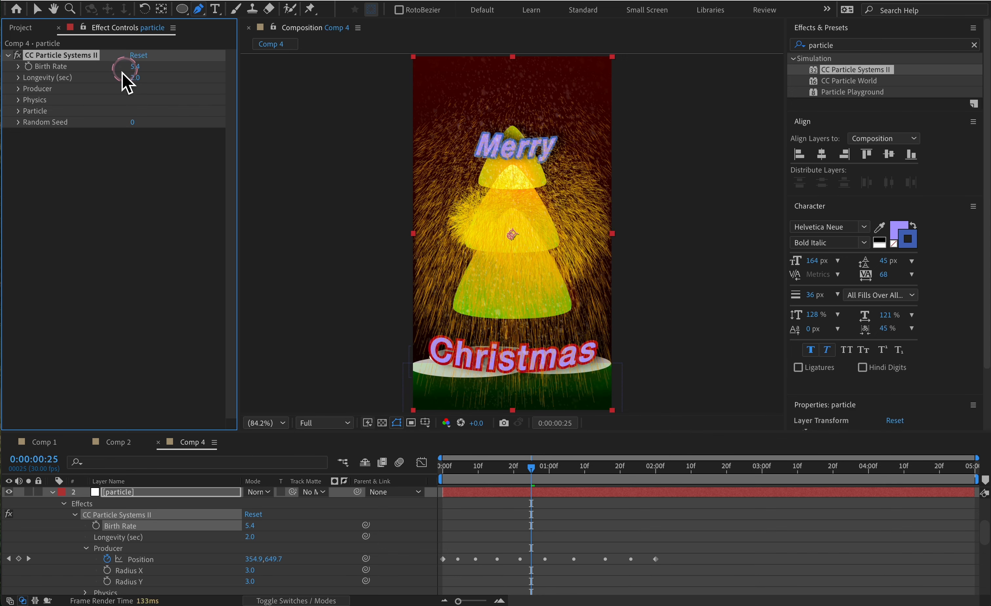
# Set the particles' Longevity to 2.9 seconds.
pyautogui.click(20, 90)
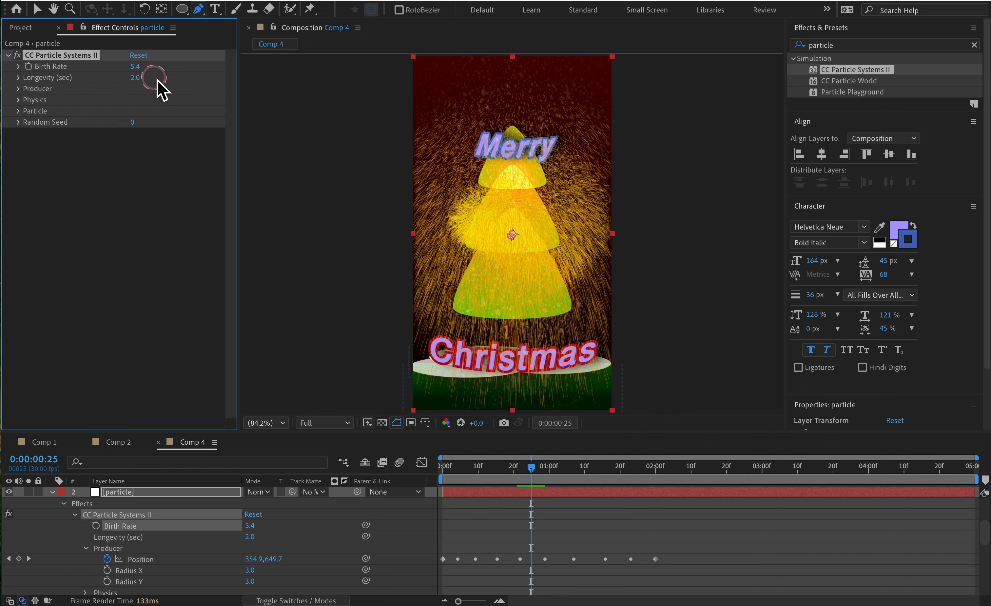
pyautogui.moveTo(137, 79); pyautogui.dragTo(205, 78)
pyautogui.click(19, 107)
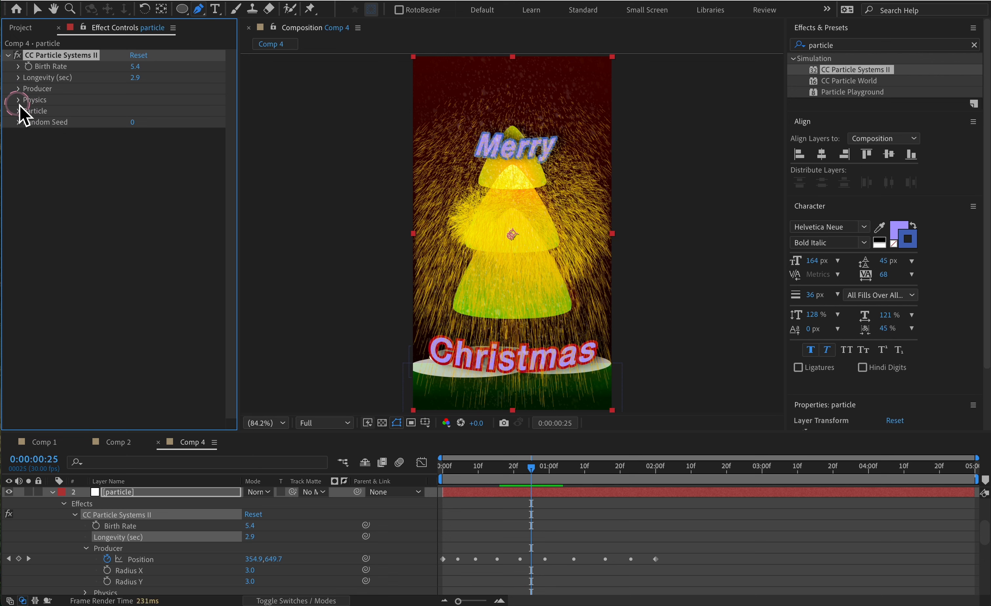
# Expand the Producer and Physics settings of CC Particle Systems II and examine their properties, including the Animation type.
pyautogui.click(18, 89)
pyautogui.click(75, 100)
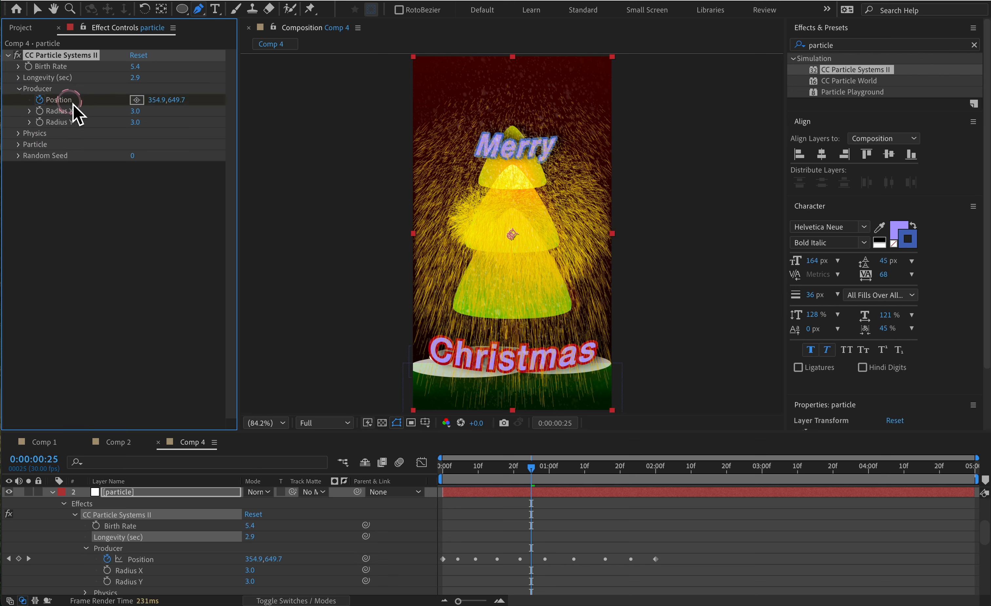
pyautogui.click(439, 556)
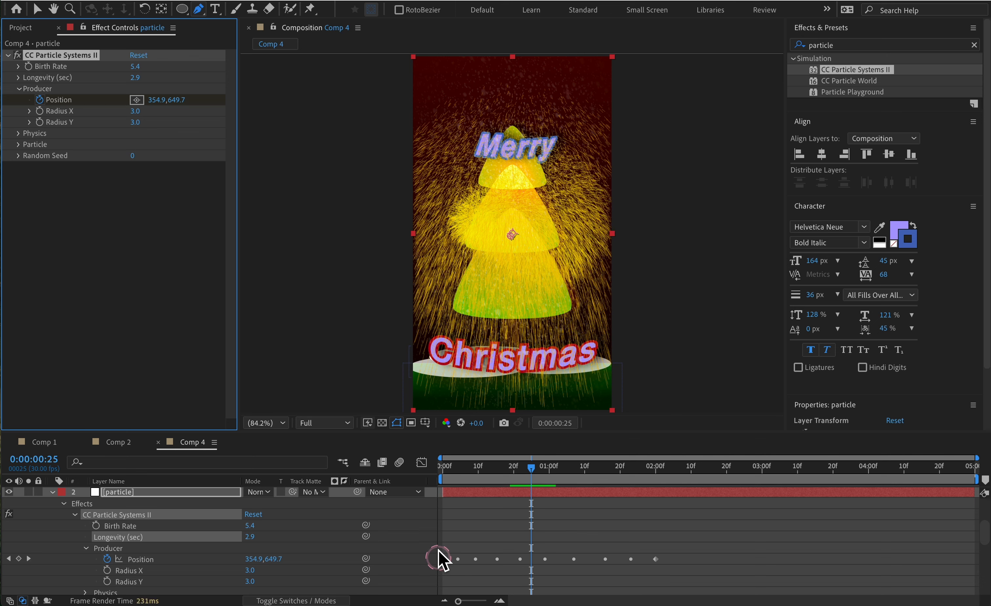
pyautogui.click(18, 142)
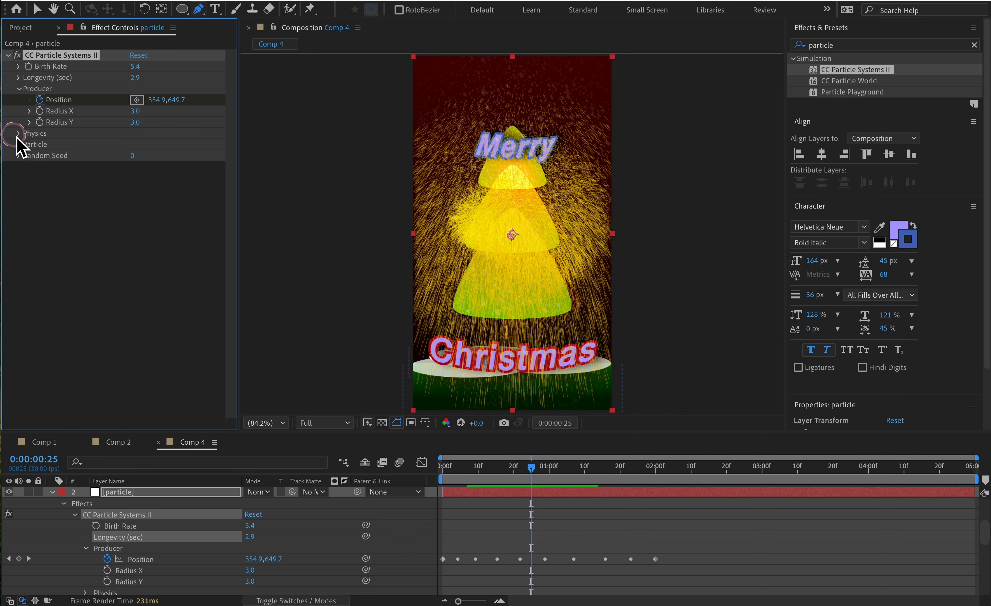
pyautogui.click(97, 251)
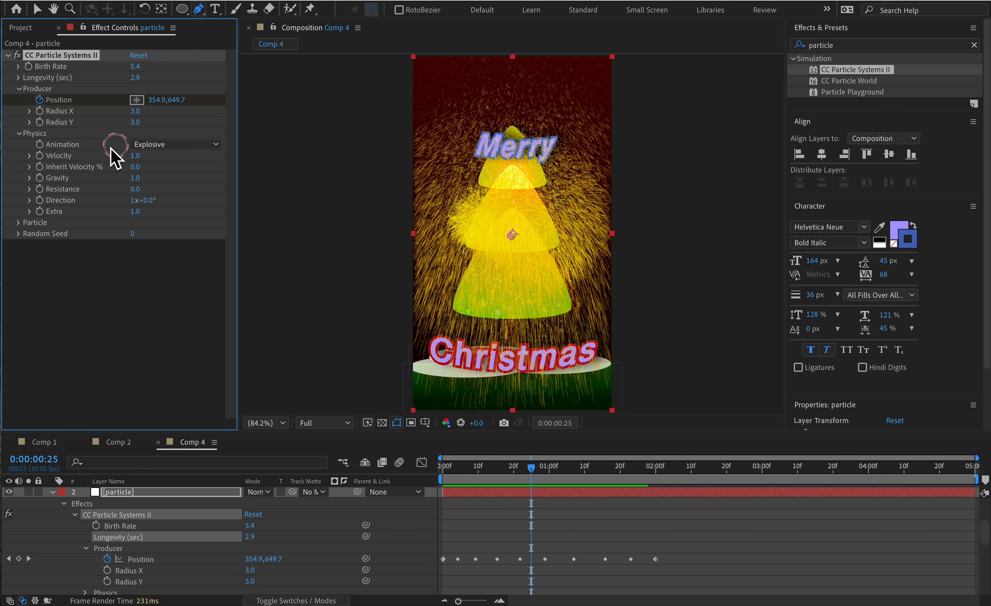
pyautogui.click(194, 146)
pyautogui.click(196, 146)
pyautogui.click(83, 157)
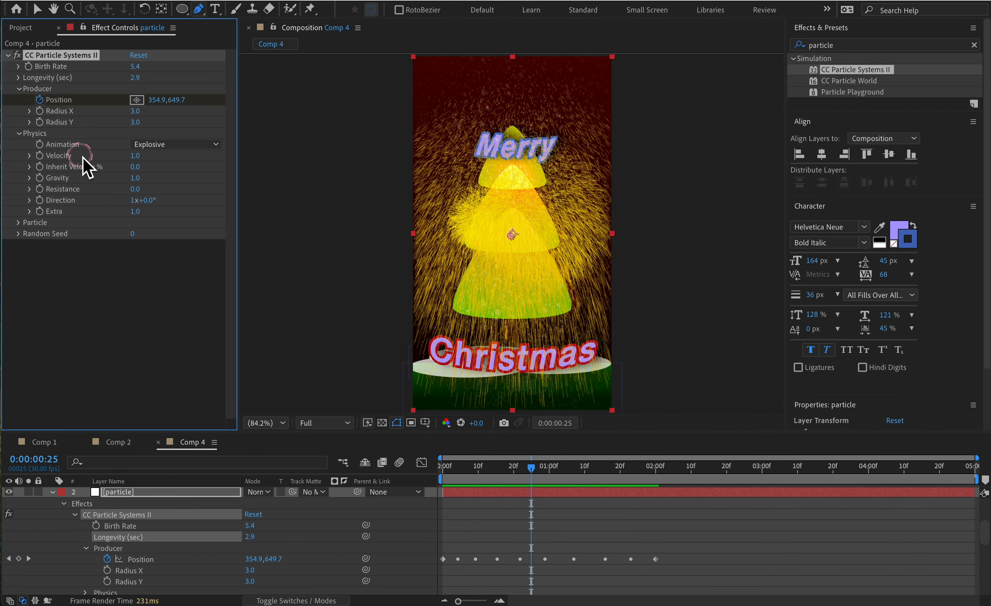
# Set the particles' Gravity to -0.4 and Velocity to 0 in the Physics settings.
pyautogui.moveTo(138, 157); pyautogui.dragTo(60, 180)
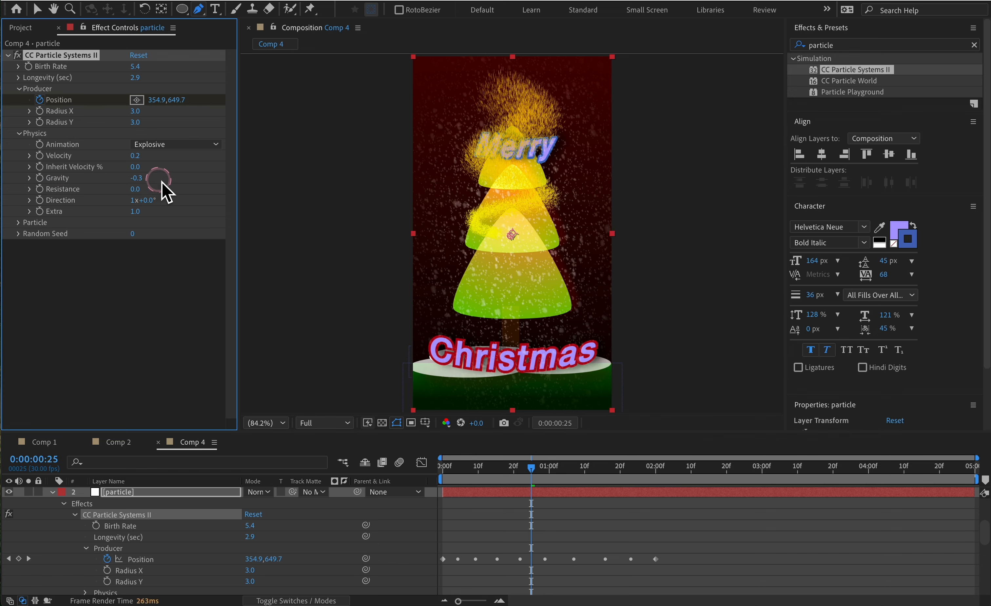
pyautogui.moveTo(133, 179); pyautogui.dragTo(170, 164)
pyautogui.click(138, 157)
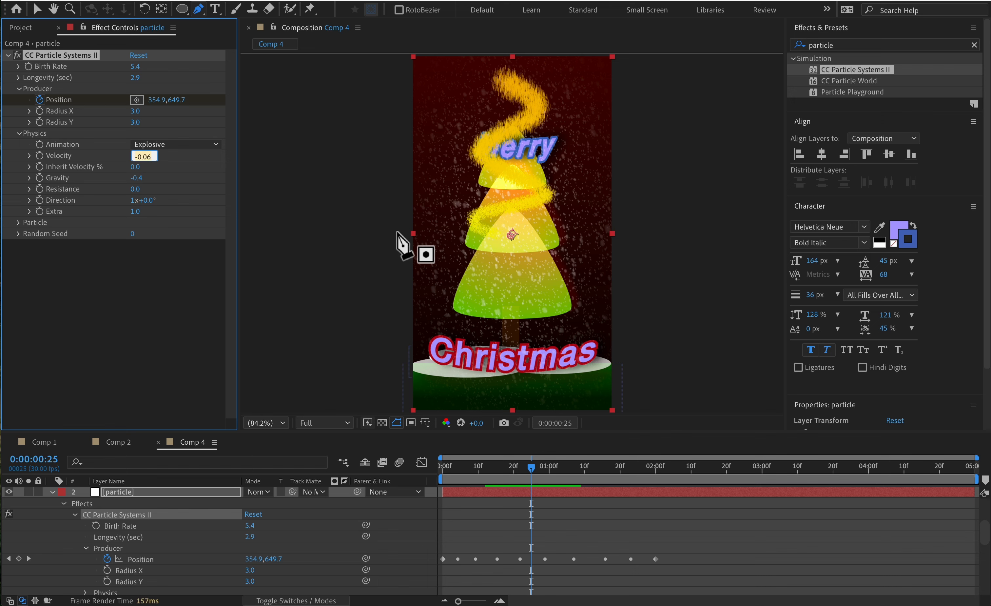
pyautogui.write('0')
pyautogui.press('Return')
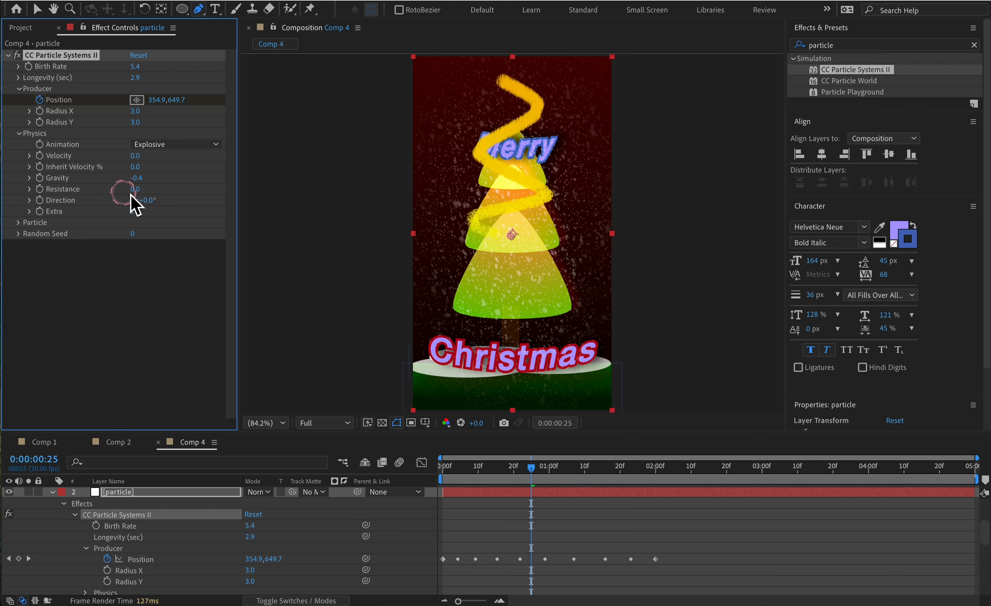
# Set Resistance to 3.3 and Direction to 1x+23.0° for the particles, and preview the trail.
pyautogui.moveTo(141, 188); pyautogui.dragTo(171, 200)
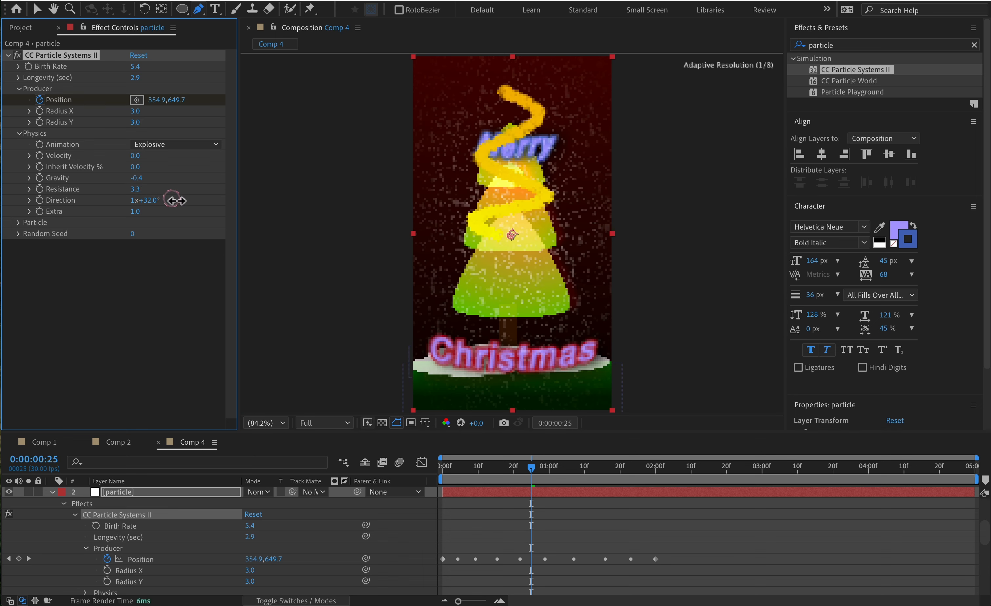
pyautogui.press('space')
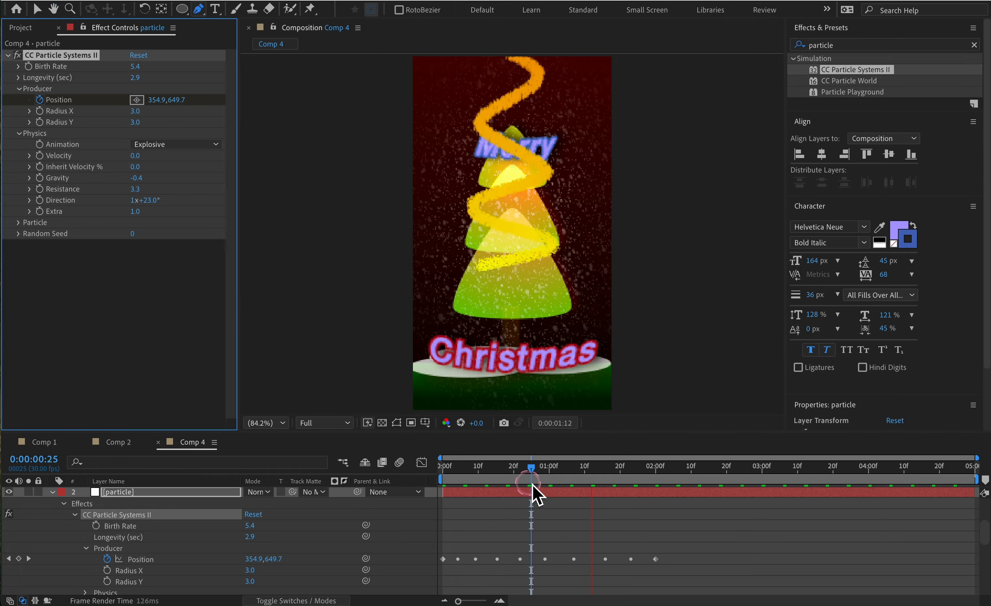
pyautogui.moveTo(536, 488)
pyautogui.mouseDown()
pyautogui.moveTo(479, 473)
pyautogui.moveTo(574, 482)
pyautogui.moveTo(444, 479)
pyautogui.moveTo(528, 478)
pyautogui.mouseUp()
pyautogui.click(202, 314)
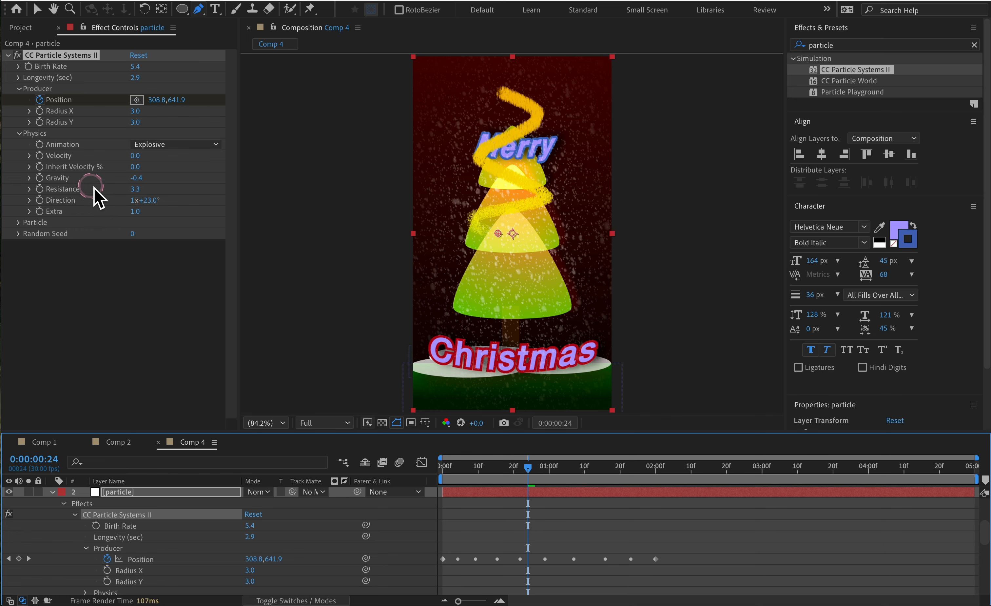
# Set the particles' Gravity to 0.2, Resistance to 0.6 and Longevity to 0.5 seconds, and preview the trail.
pyautogui.click(148, 179)
pyautogui.moveTo(141, 178); pyautogui.dragTo(9, 188)
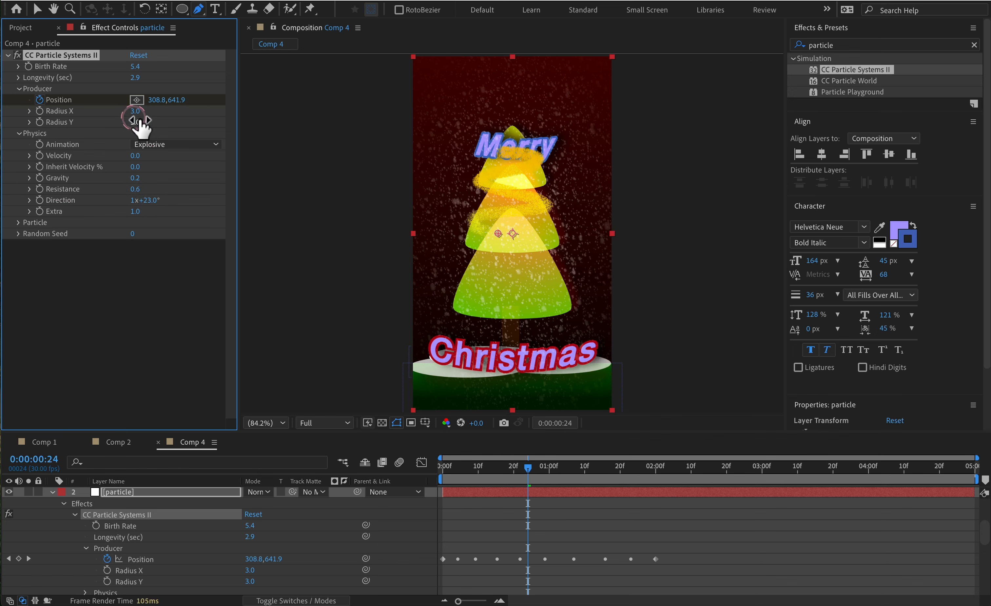
pyautogui.moveTo(140, 79); pyautogui.dragTo(75, 78)
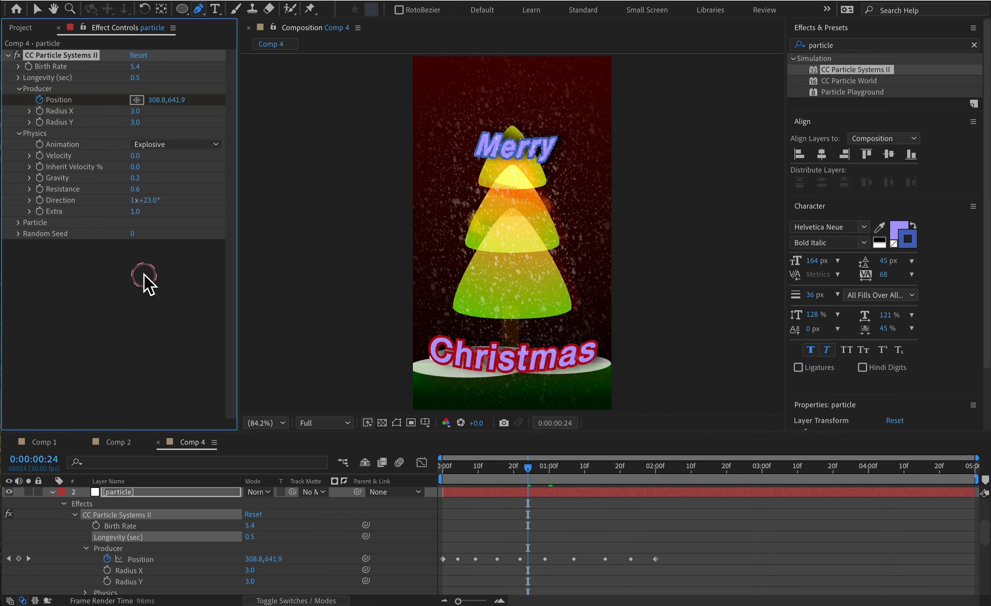
pyautogui.press('space')
# Set Longevity to 1.4 seconds and preview the particle trail from the start of the composition.
pyautogui.moveTo(135, 78); pyautogui.dragTo(194, 78)
pyautogui.press('space')
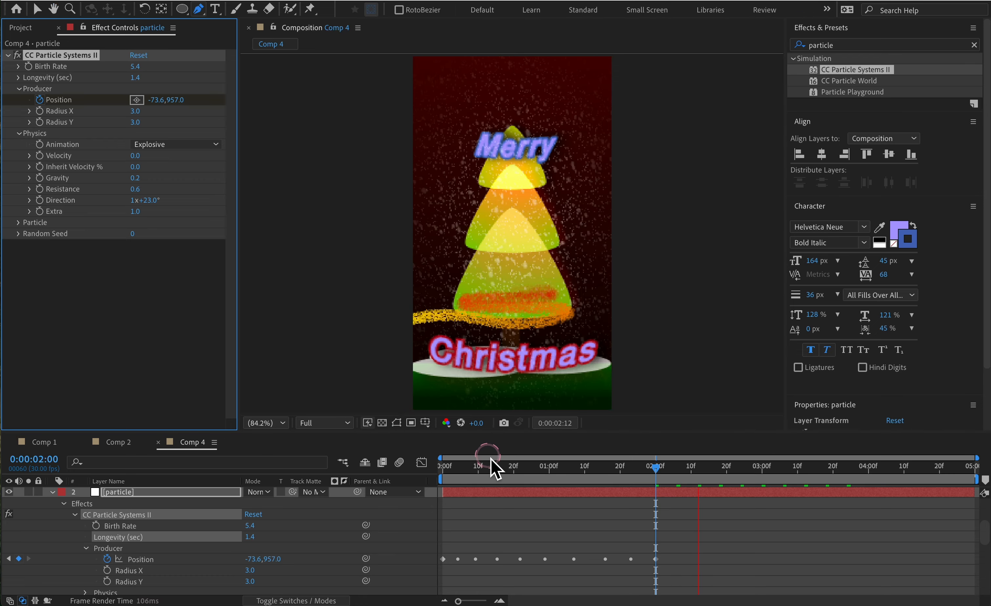
pyautogui.press('space')
pyautogui.moveTo(483, 471); pyautogui.dragTo(342, 473)
pyautogui.press('space')
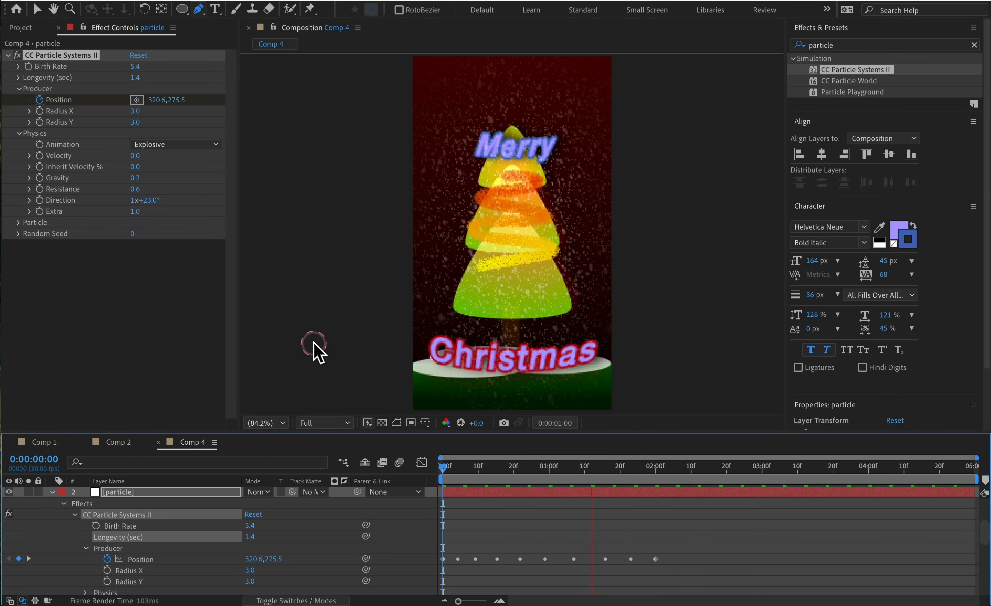
pyautogui.press('space')
# Set the particles' Resistance to 14.0 and preview the trail from the start.
pyautogui.moveTo(136, 188); pyautogui.dragTo(227, 189)
pyautogui.press('space')
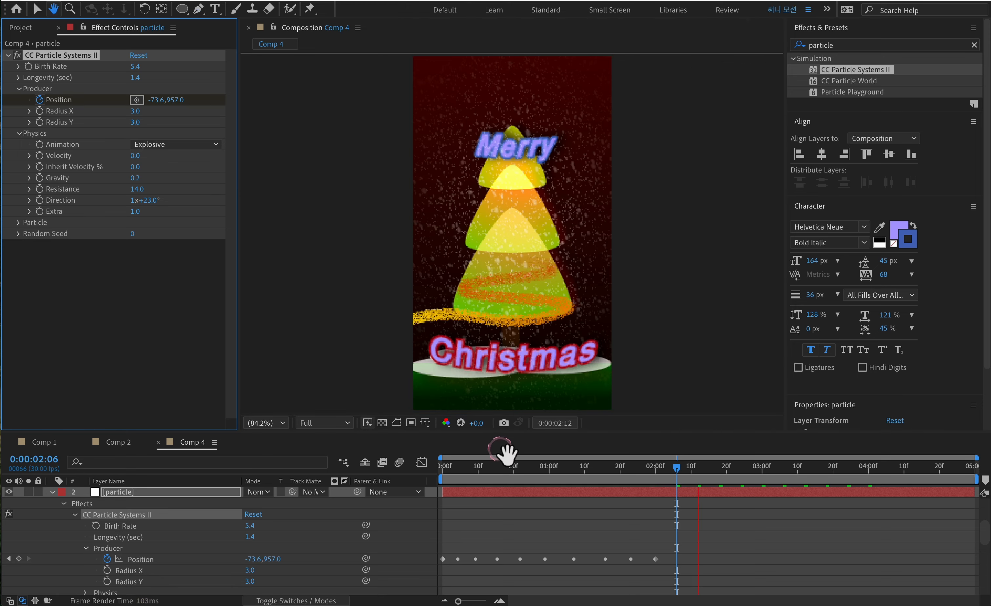
pyautogui.moveTo(485, 470); pyautogui.dragTo(360, 474)
pyautogui.press('space')
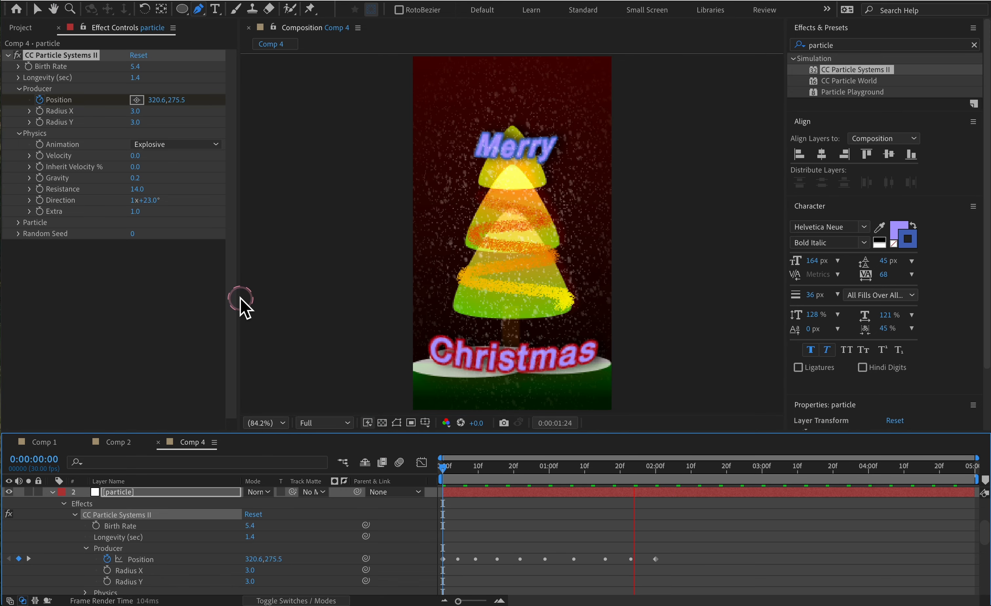
# Set Resistance to 43.1, Inherit Velocity to 36.0%, Gravity to -1.2, Velocity to 0.1 and Longevity to 1.5 seconds, and preview the trail.
pyautogui.moveTo(138, 189); pyautogui.dragTo(334, 190)
pyautogui.press('space')
pyautogui.moveTo(482, 470); pyautogui.dragTo(379, 469)
pyautogui.press('space')
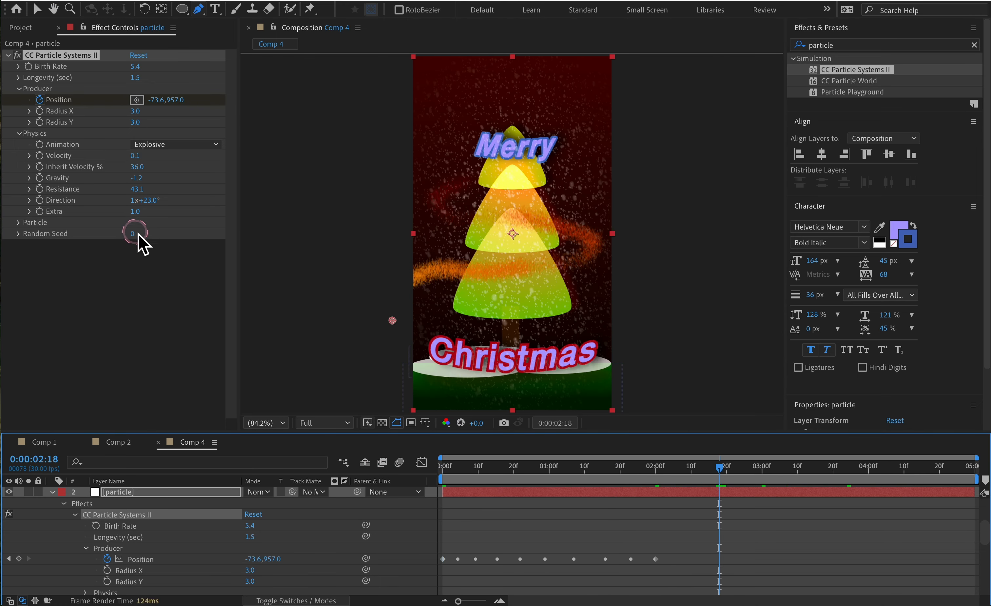
# Set the particle effect's Random Seed to 3 and preview the trail from the start.
pyautogui.moveTo(138, 240)
pyautogui.mouseDown()
pyautogui.moveTo(133, 228)
pyautogui.moveTo(182, 274)
pyautogui.moveTo(135, 235)
pyautogui.mouseUp()
pyautogui.press('Return')
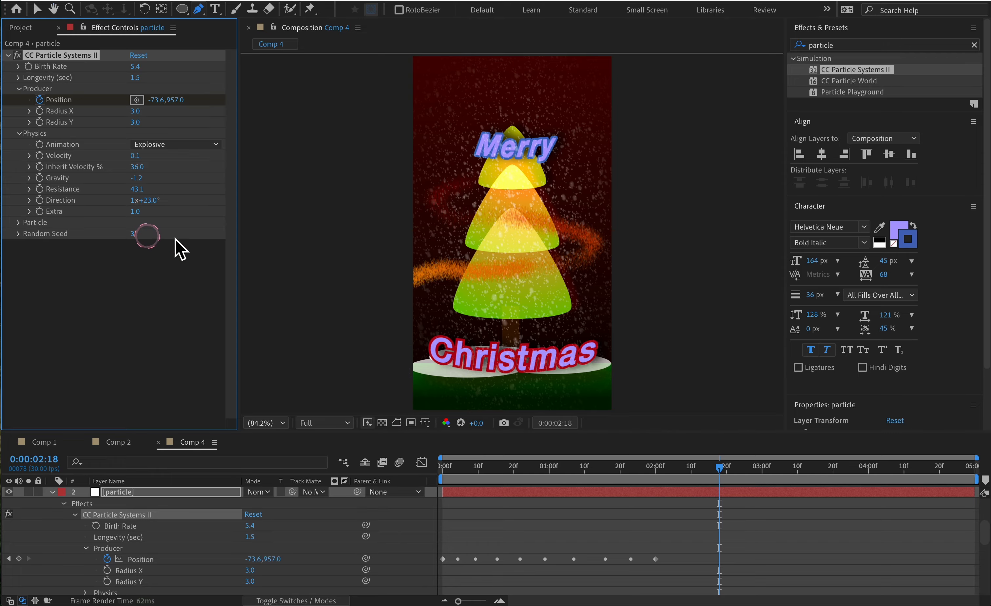
pyautogui.moveTo(456, 466); pyautogui.dragTo(420, 470)
pyautogui.press('space')
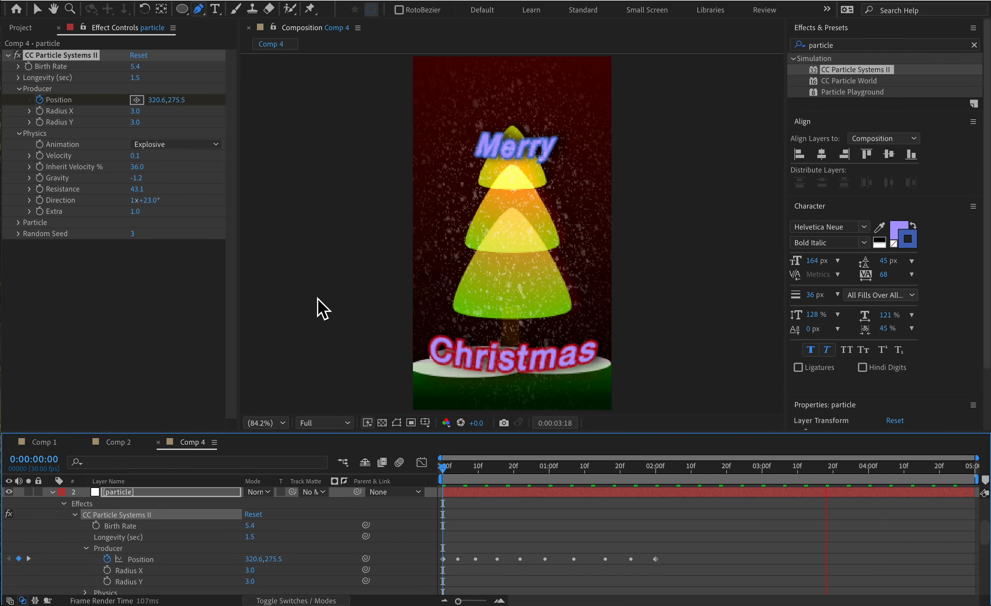
pyautogui.moveTo(467, 474); pyautogui.dragTo(638, 474)
pyautogui.moveTo(713, 474); pyautogui.dragTo(628, 473)
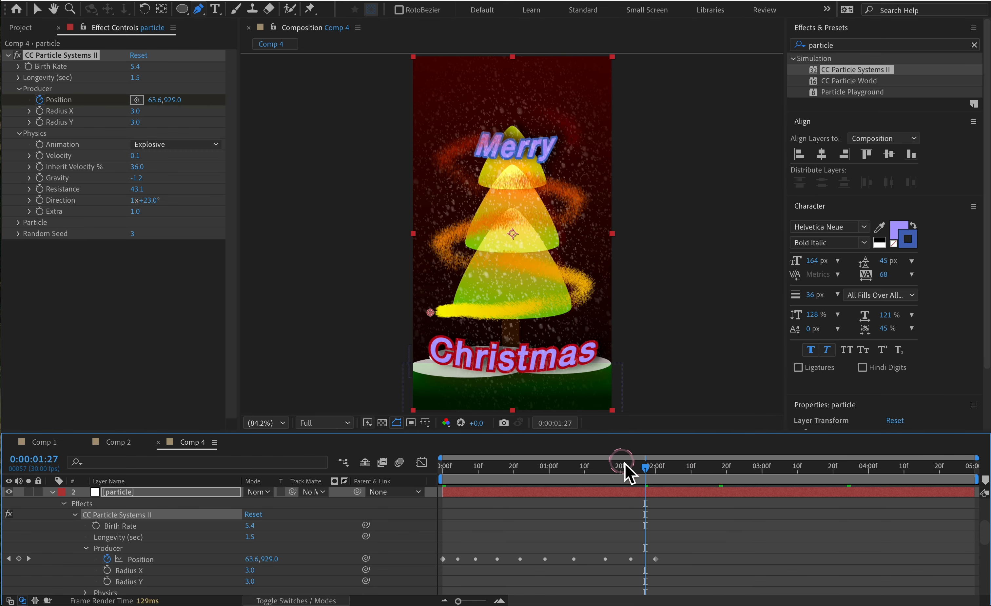
# Stretch all Producer Position keyframes proportionally so the last one sits at about 0:00:04:25, and scrub to check the motion.
pyautogui.moveTo(693, 591); pyautogui.dragTo(437, 529)
pyautogui.moveTo(656, 559); pyautogui.dragTo(959, 559)
pyautogui.moveTo(648, 473); pyautogui.dragTo(322, 366)
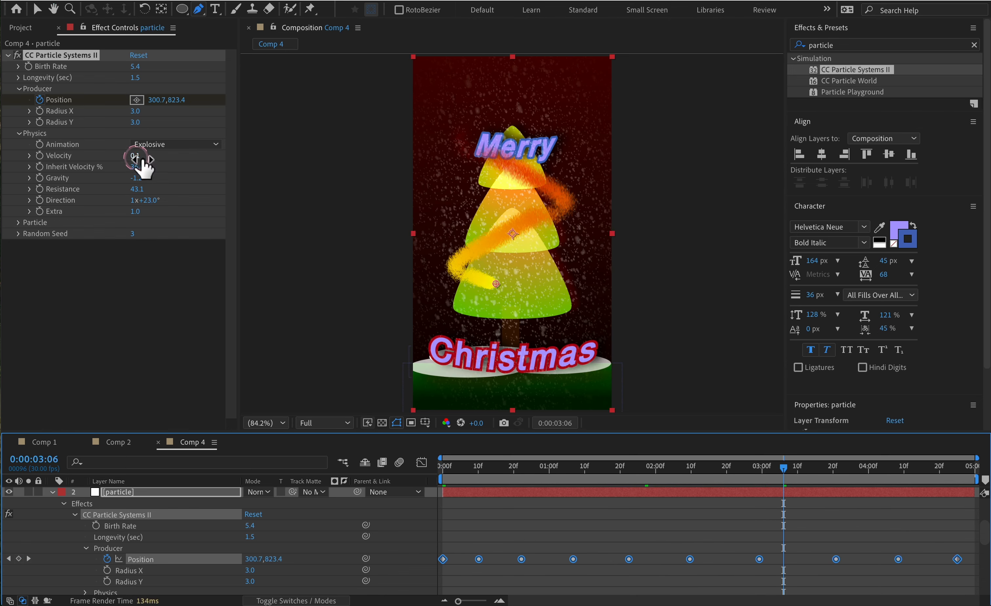
# Set the particles' Velocity to 0.5 and Gravity to about 0, and preview from the start.
pyautogui.moveTo(140, 159); pyautogui.dragTo(249, 182)
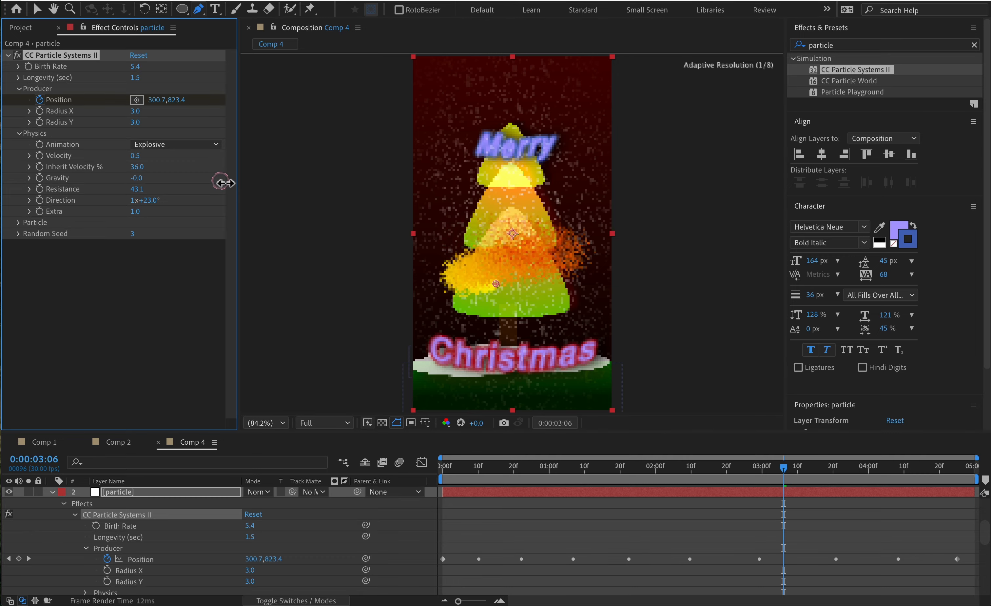
pyautogui.click(445, 467)
pyautogui.click(283, 350)
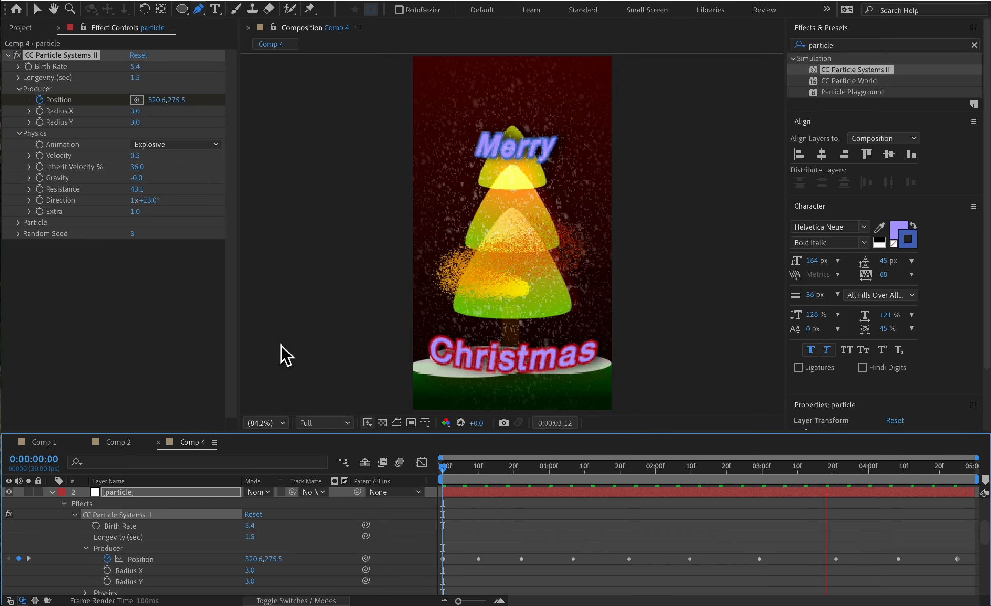
# Stop the preview and set the particles' Longevity to 2.1 seconds.
pyautogui.press('space')
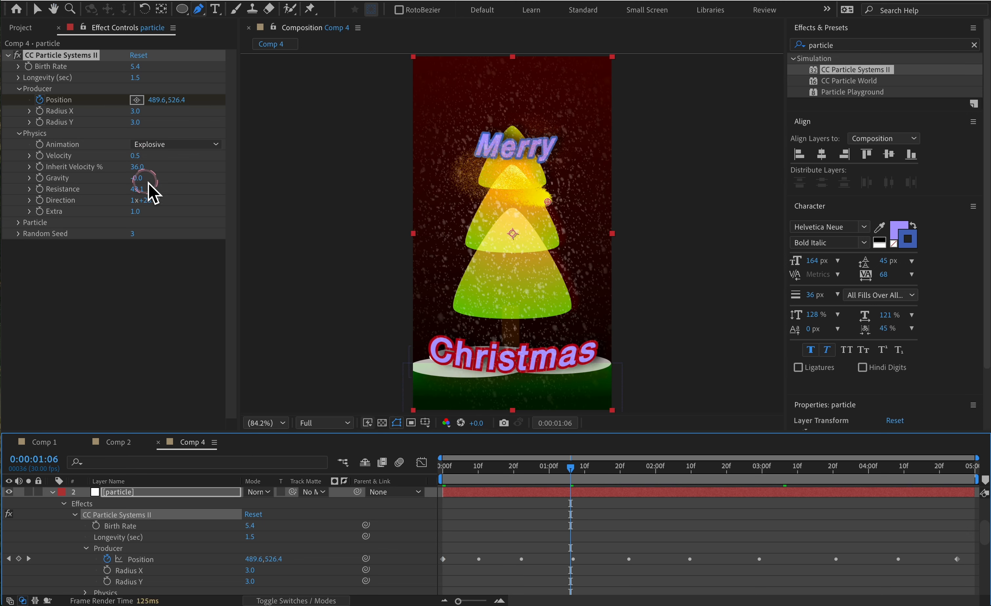
pyautogui.moveTo(138, 78); pyautogui.dragTo(175, 89)
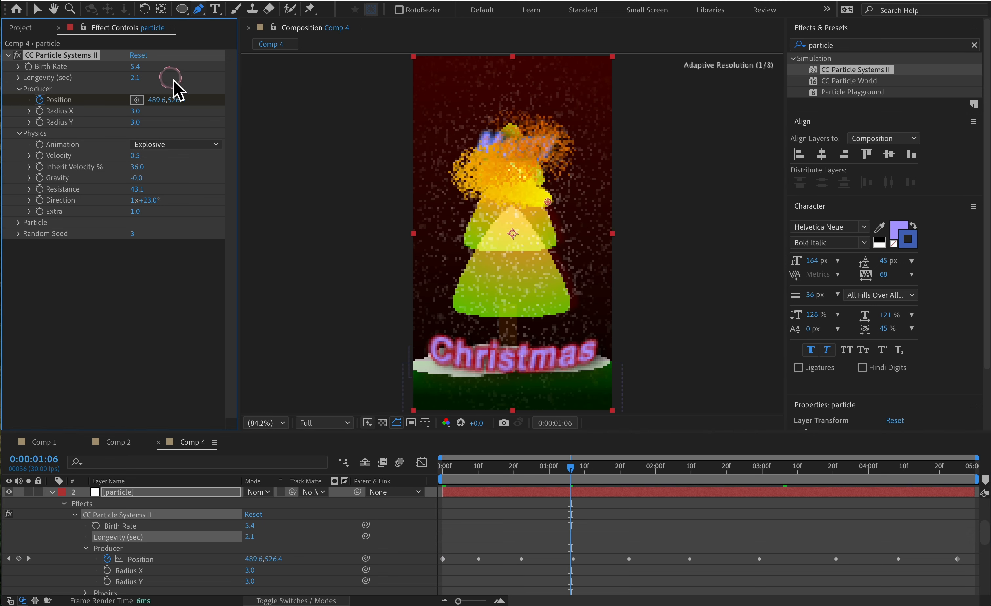
# Preview the particle trail from the start of the composition and stop around 0:00:03:00.
pyautogui.click(443, 467)
pyautogui.click(285, 342)
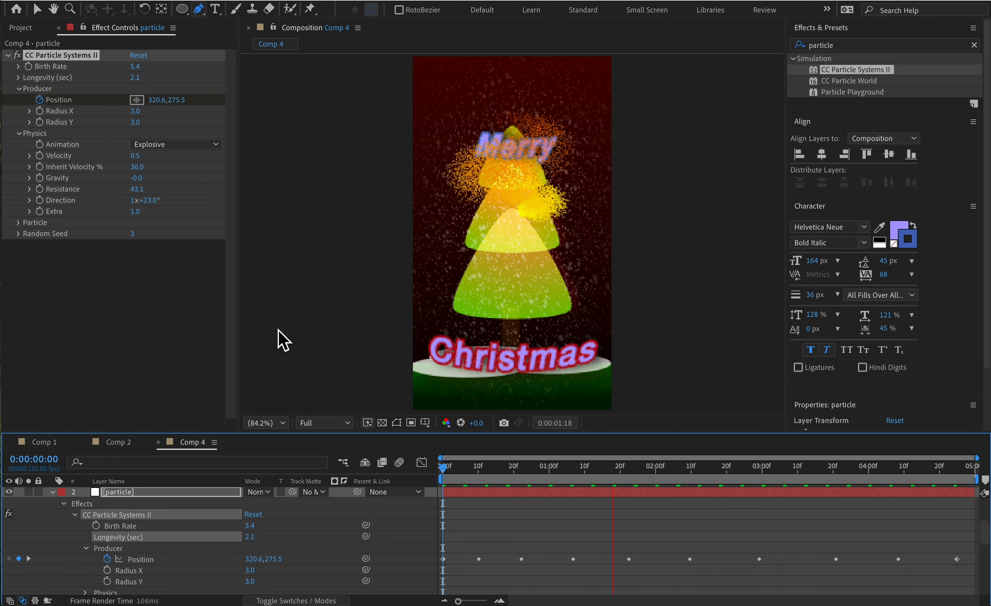
pyautogui.click(213, 189)
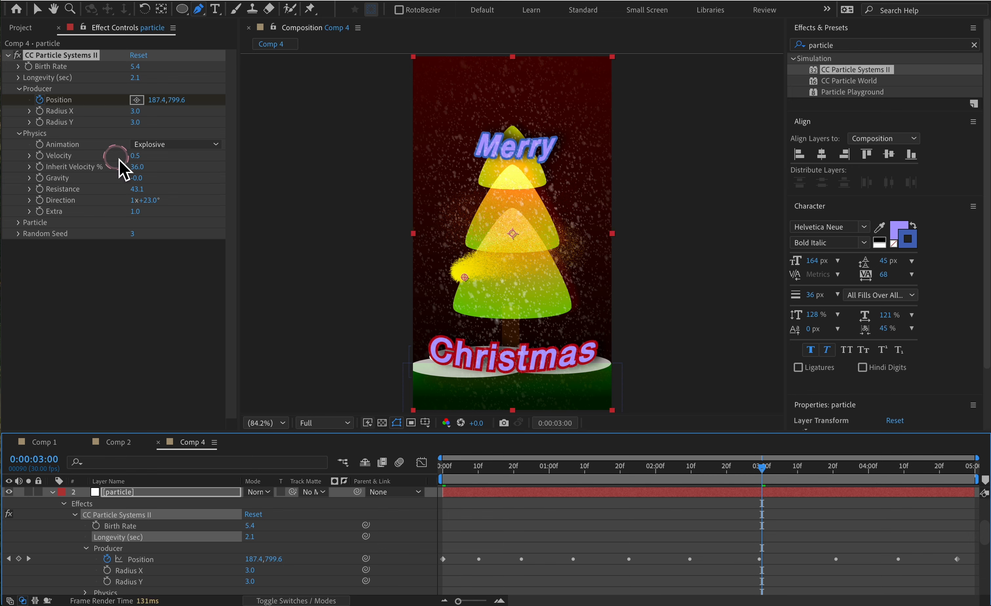
# Set the particles' Velocity to 0.2, preview the trail from the start, and scrub to about 0:00:02:14 to check it.
pyautogui.moveTo(131, 155); pyautogui.dragTo(135, 157)
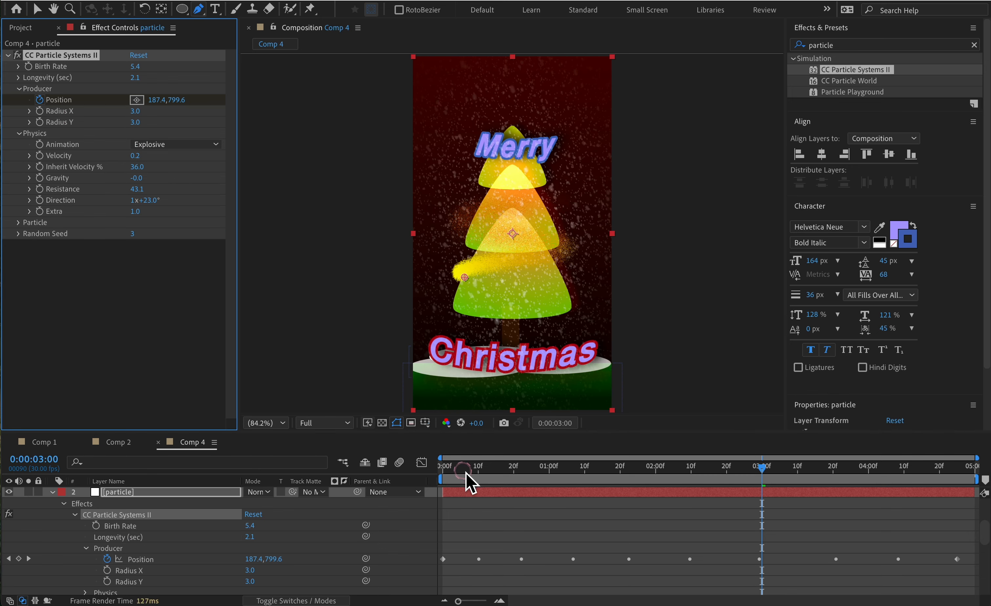
pyautogui.moveTo(465, 471); pyautogui.dragTo(438, 467)
pyautogui.press('space')
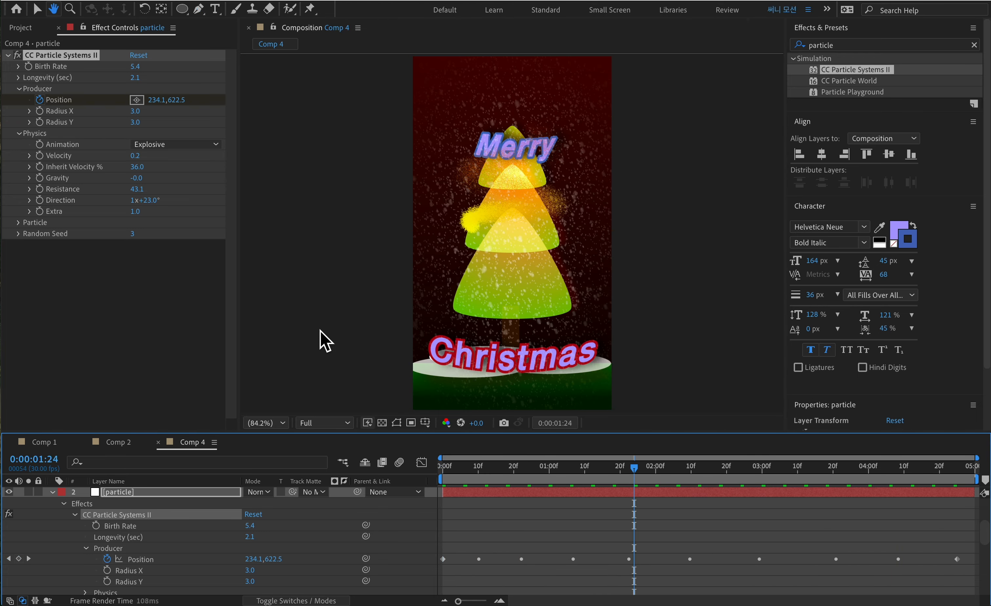
pyautogui.click(188, 354)
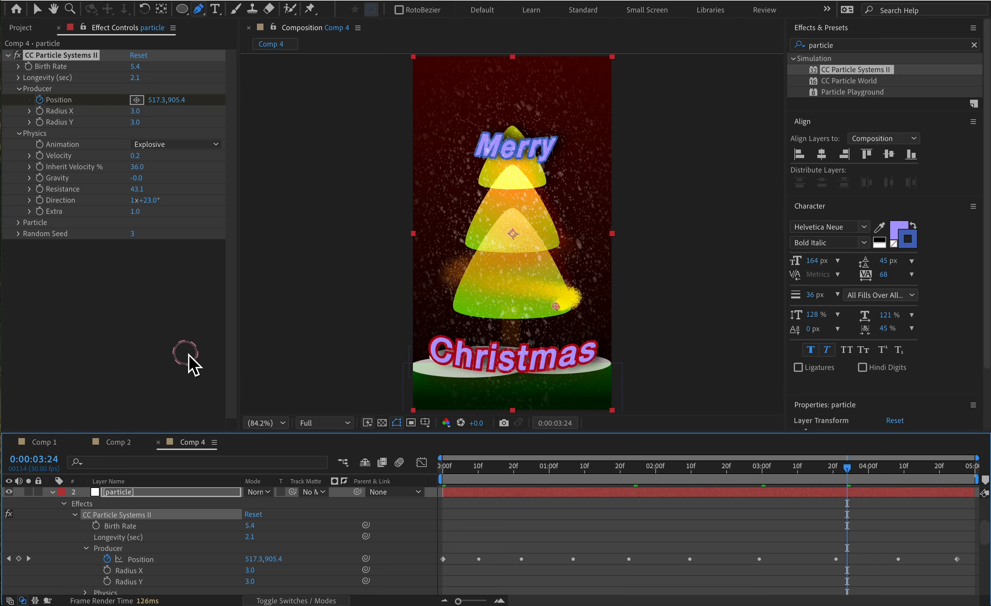
pyautogui.click(519, 466)
pyautogui.moveTo(526, 466); pyautogui.dragTo(707, 466)
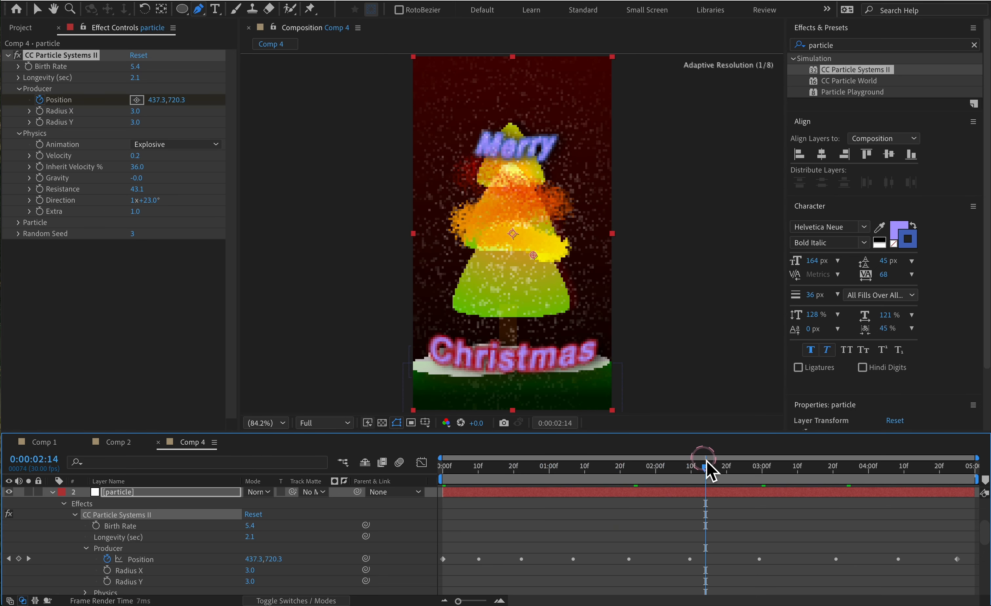
# Collapse the expanded properties of the particle and snow fall effect layers.
pyautogui.click(53, 492)
pyautogui.click(52, 504)
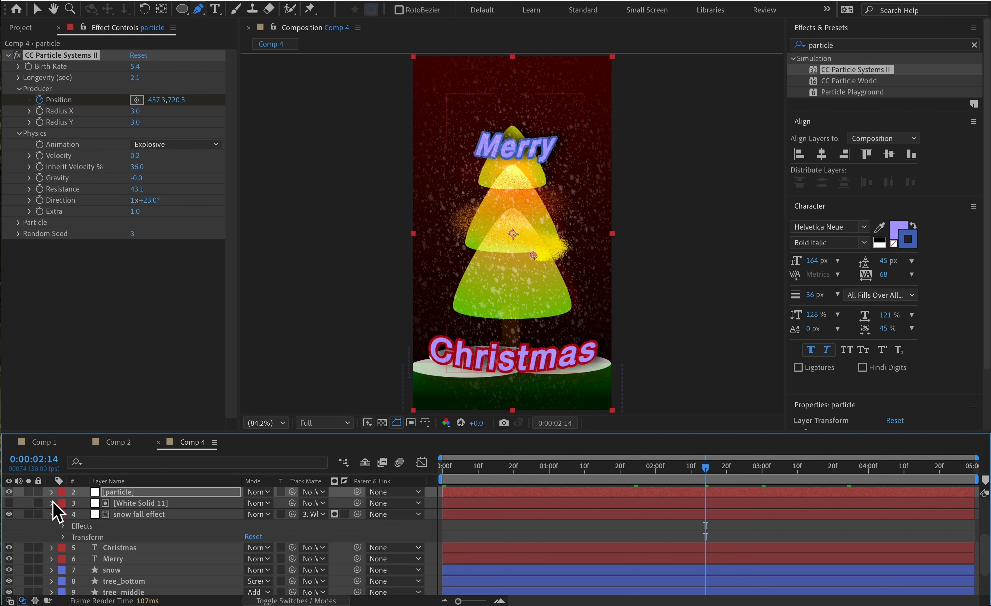
pyautogui.click(54, 515)
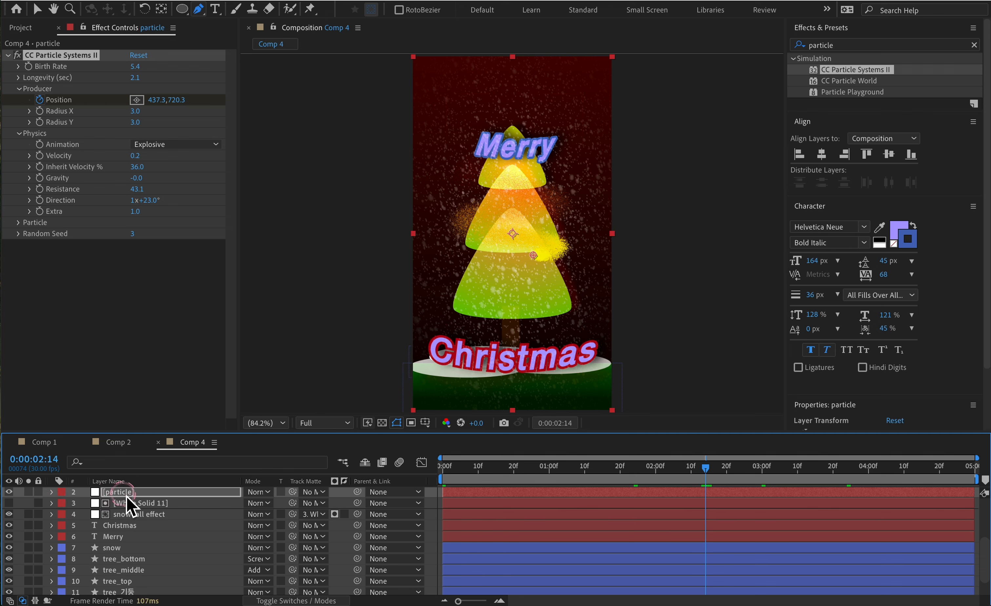
# Try the Add, Overlay and Multiply blending modes on the particle layer, checking the Multiply look at 0:00:02:00.
pyautogui.click(122, 493)
pyautogui.click(262, 491)
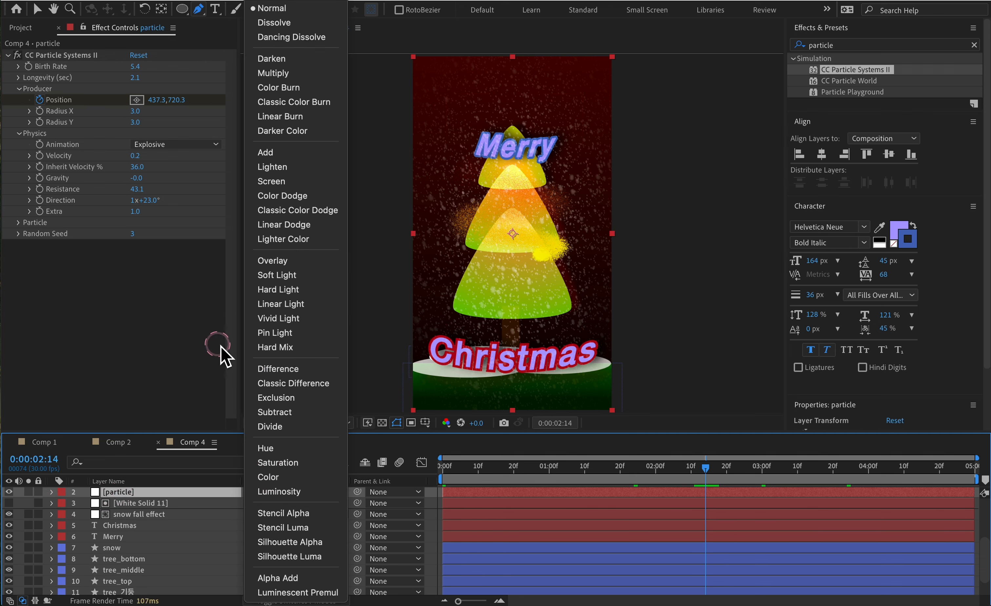
pyautogui.click(295, 153)
pyautogui.click(257, 493)
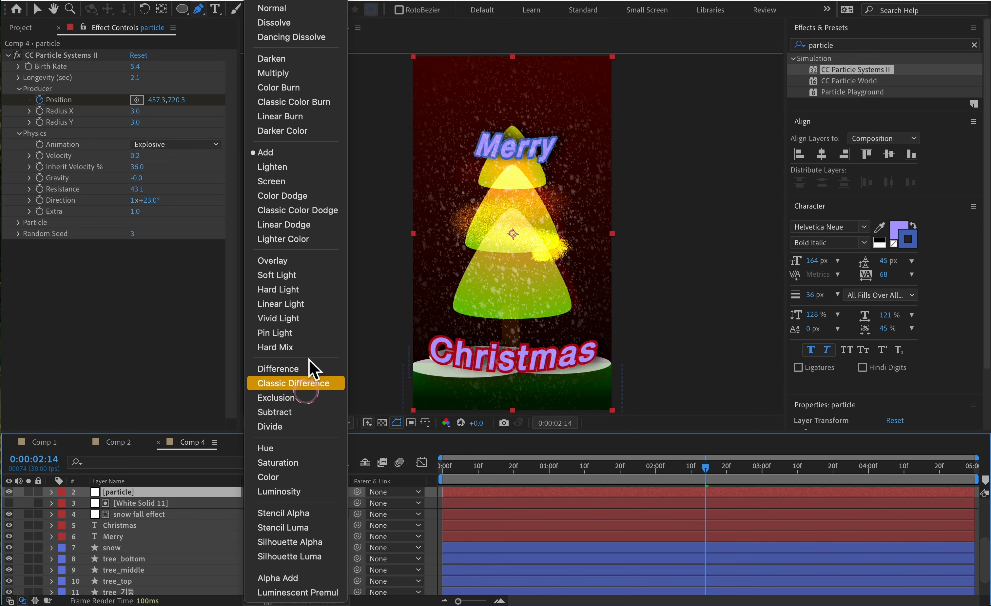
pyautogui.click(306, 260)
pyautogui.click(265, 492)
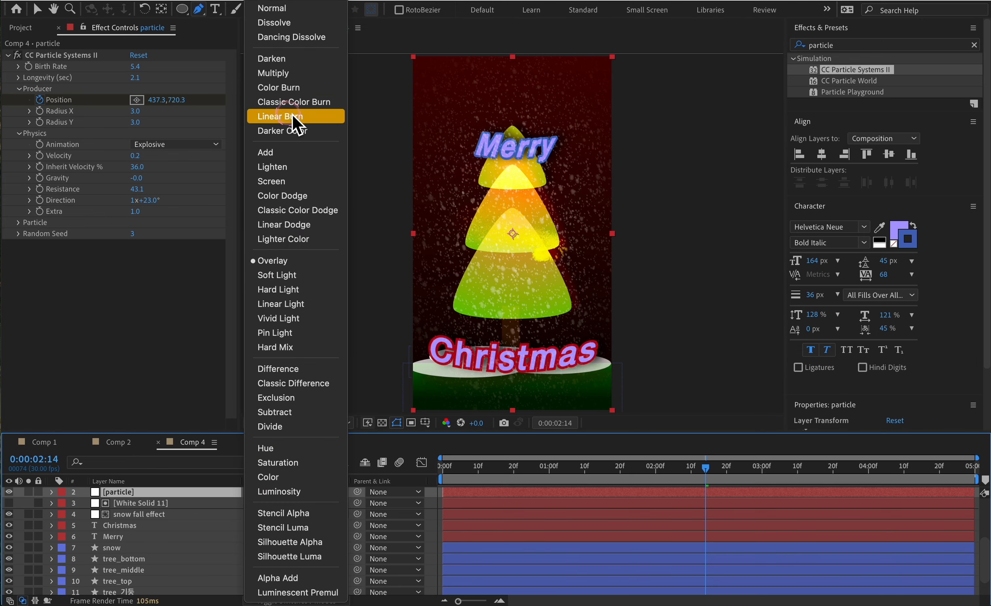
pyautogui.click(290, 74)
pyautogui.moveTo(526, 468); pyautogui.dragTo(656, 466)
# Try the Difference and Exclusion blending modes on the particle layer.
pyautogui.click(267, 493)
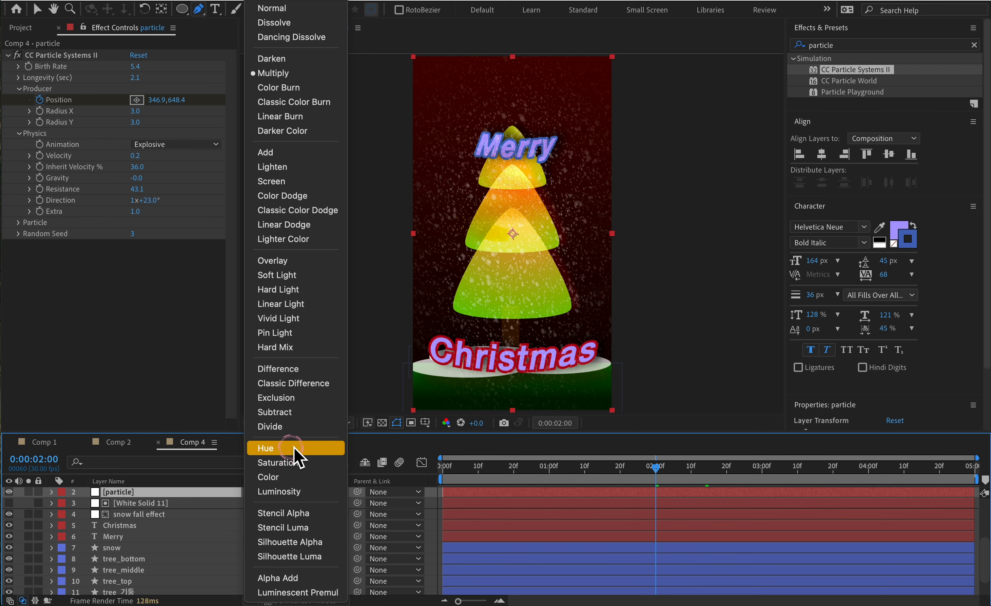
pyautogui.click(293, 371)
pyautogui.click(260, 492)
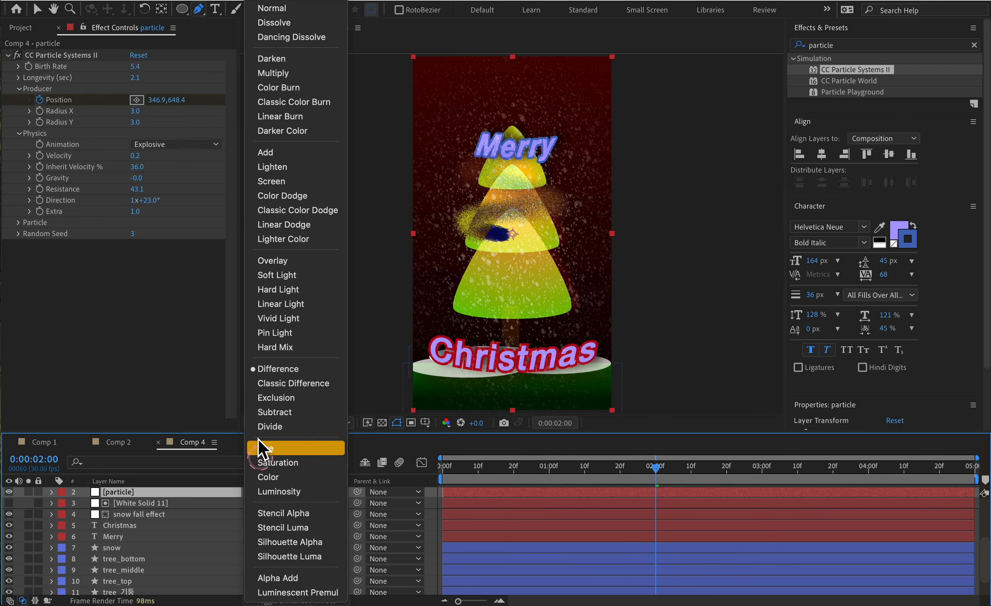
pyautogui.click(268, 401)
# Try the Linear Light blending mode on the particle layer and preview the animation from the start.
pyautogui.click(260, 493)
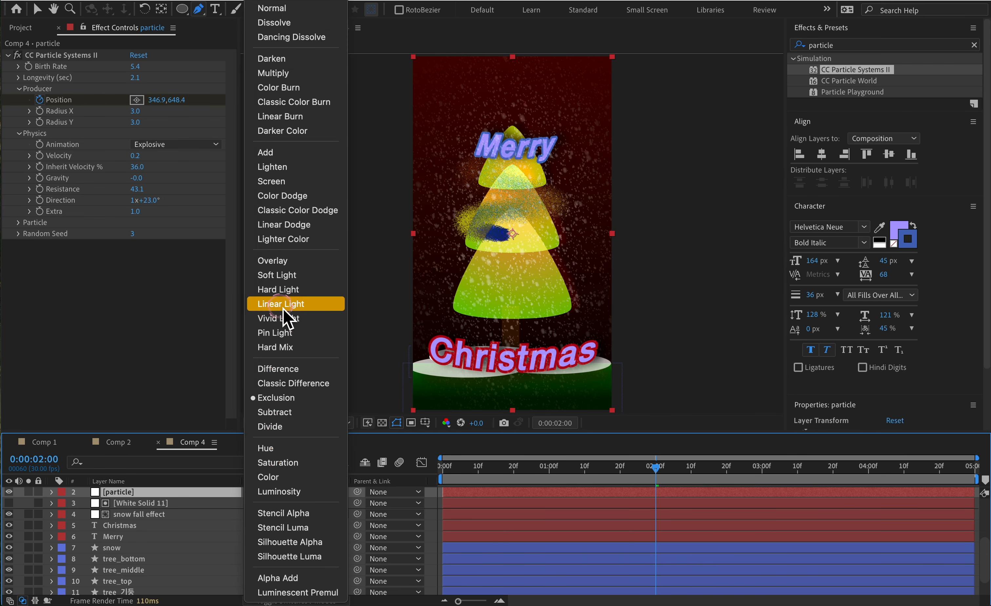
pyautogui.click(284, 309)
pyautogui.moveTo(461, 465); pyautogui.dragTo(437, 448)
pyautogui.press('space')
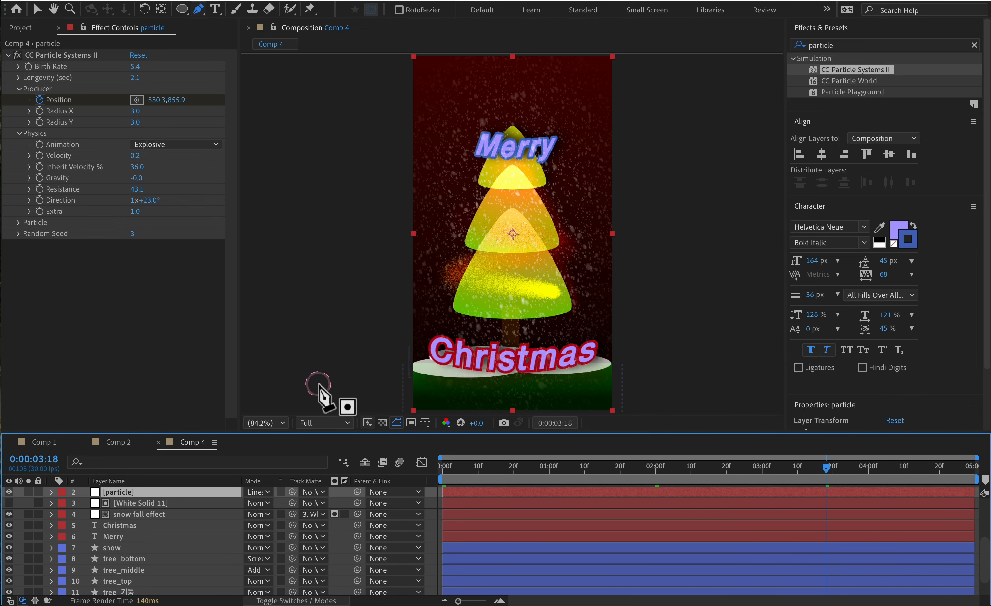
# Try the Vivid Light and Pin Light blending modes on the particle layer, checking Pin Light at 0:00:02:00.
pyautogui.click(259, 492)
pyautogui.click(298, 319)
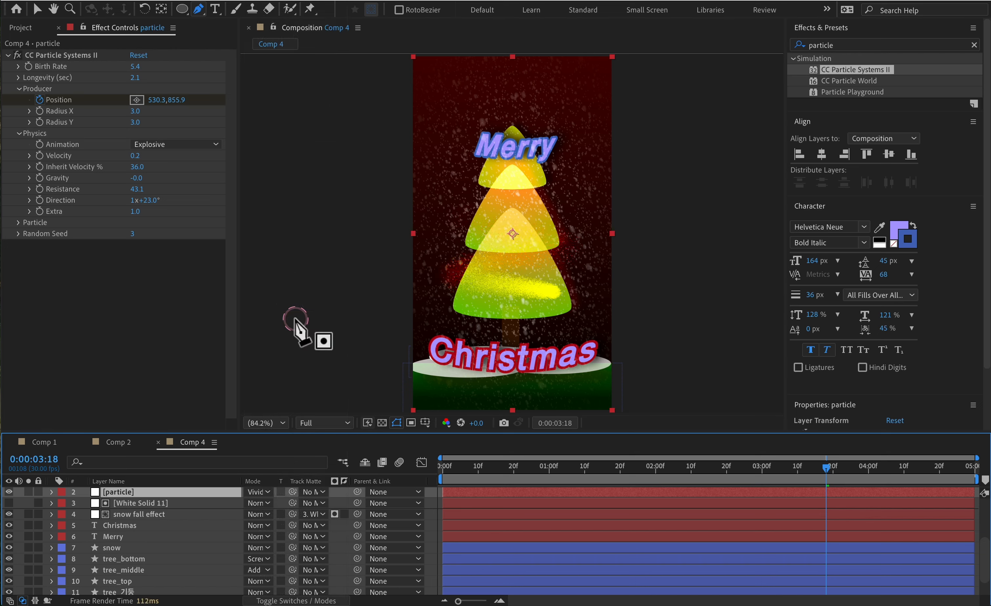
pyautogui.click(259, 492)
pyautogui.click(309, 333)
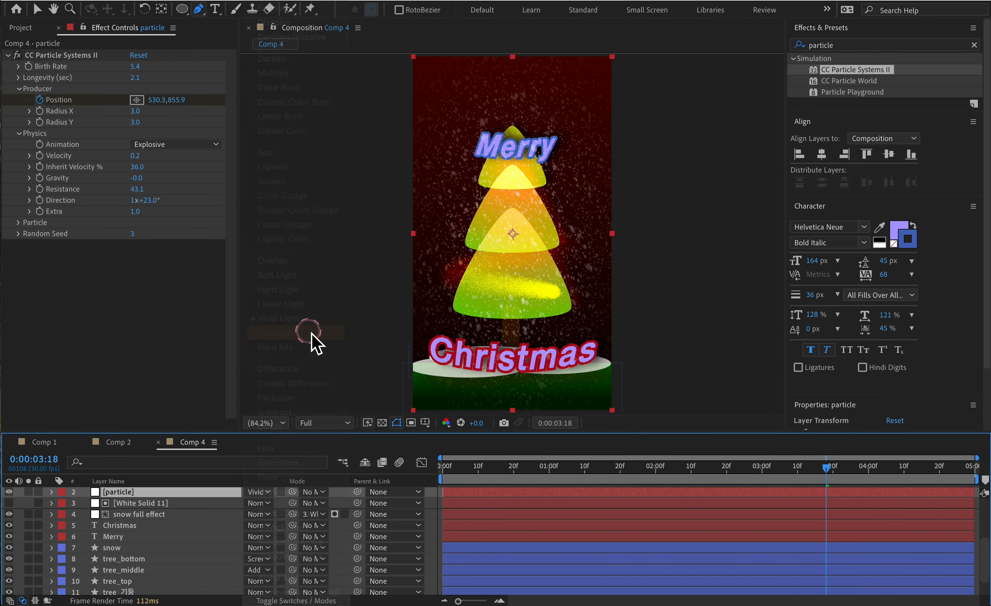
pyautogui.moveTo(472, 465); pyautogui.dragTo(656, 468)
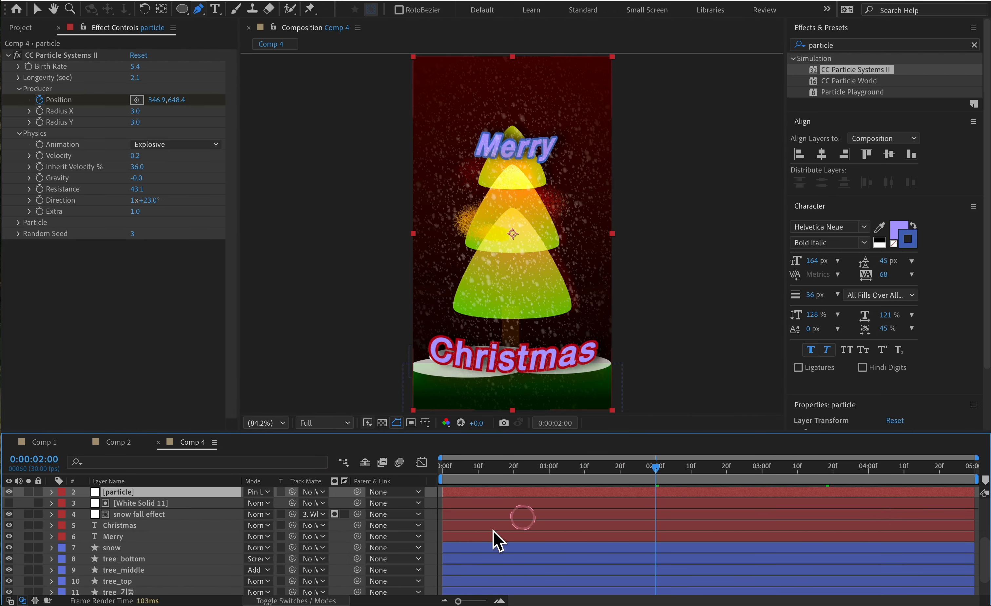
# Compare the Hard Mix, Soft Light and Vivid Light blending modes on the particle layer at 0:00:02:00.
pyautogui.click(262, 493)
pyautogui.click(294, 348)
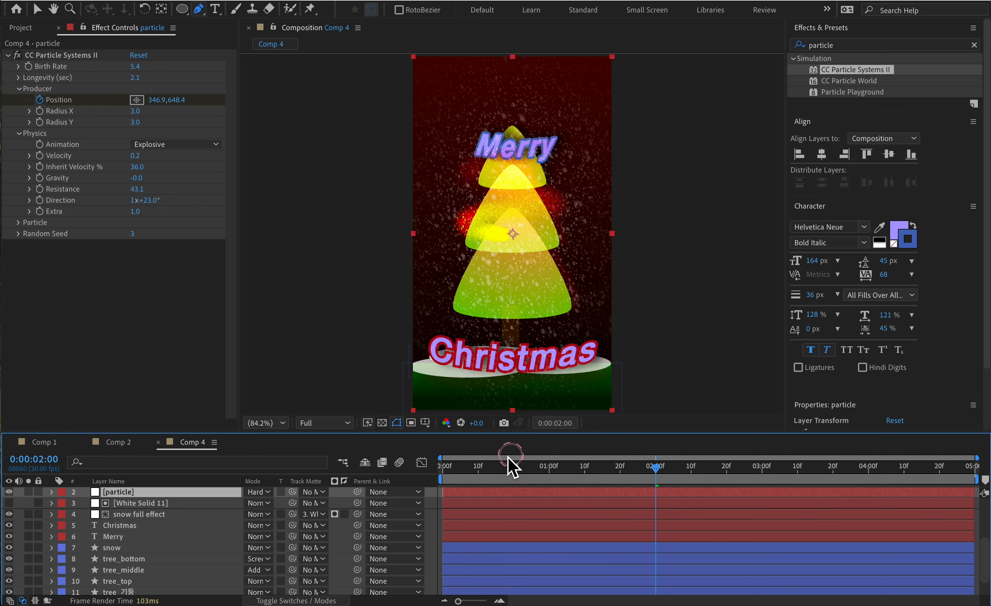
pyautogui.click(259, 492)
pyautogui.click(294, 274)
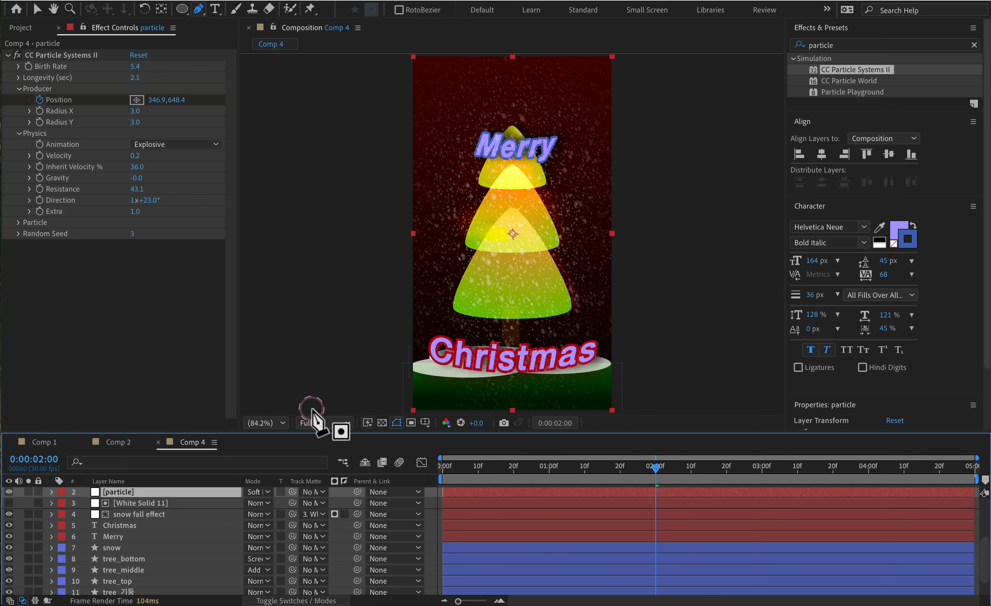
pyautogui.click(256, 492)
pyautogui.click(303, 323)
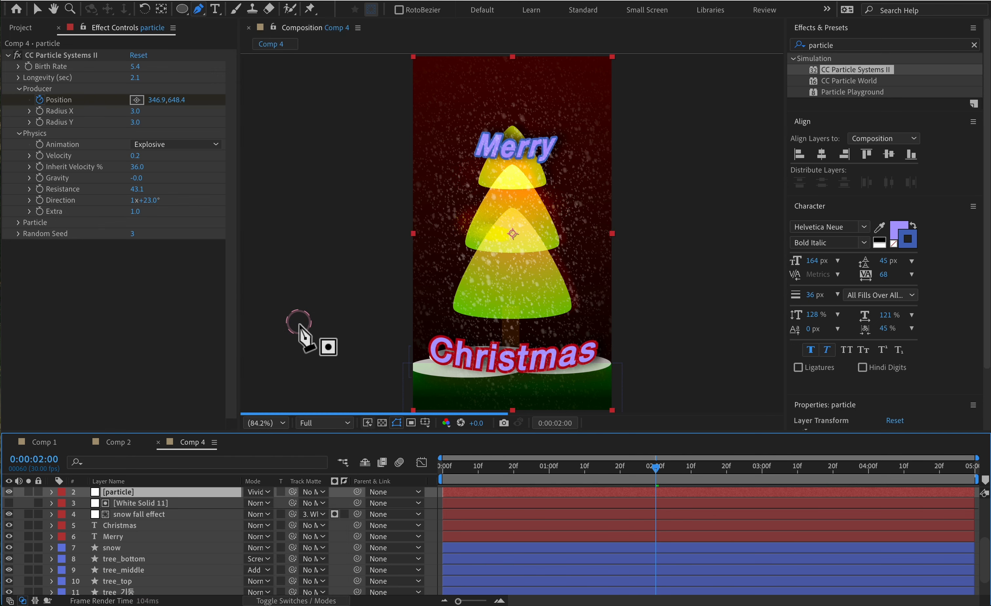
# Set the particle layer's blending mode to Linear Light and preview the animation from the start.
pyautogui.click(265, 491)
pyautogui.click(304, 314)
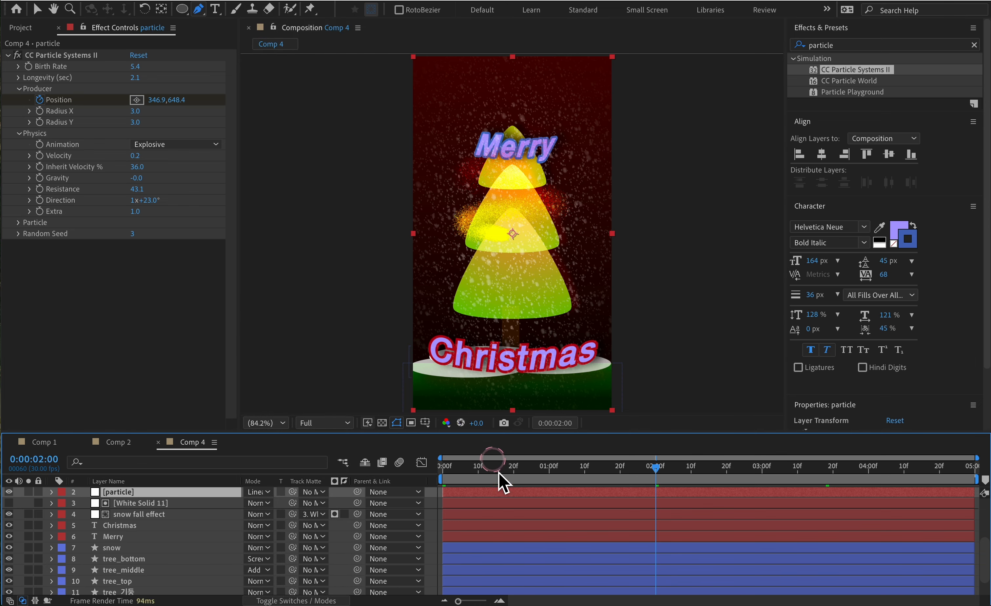
pyautogui.moveTo(499, 469); pyautogui.dragTo(443, 468)
pyautogui.press('space')
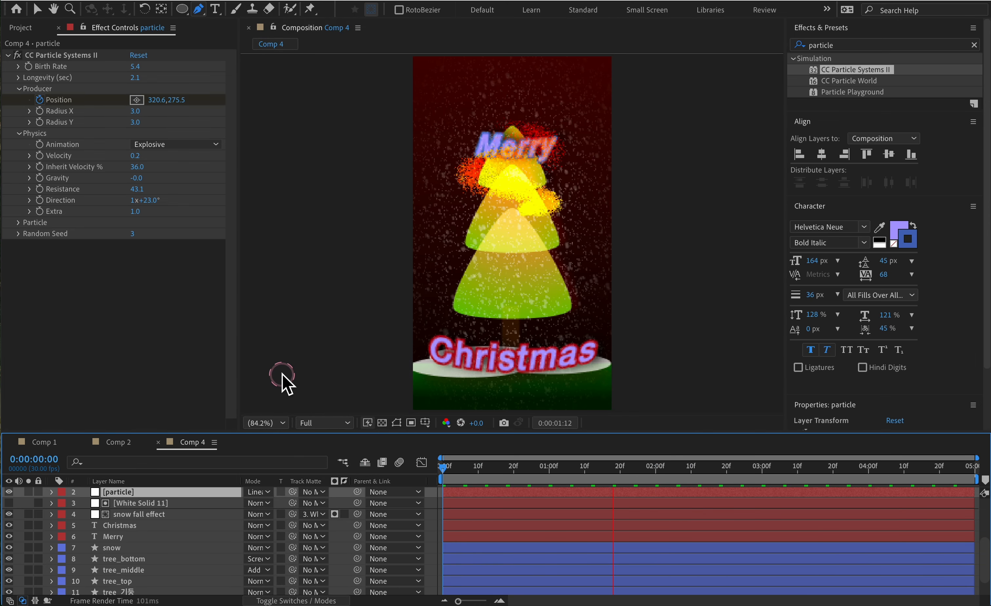
pyautogui.press('space')
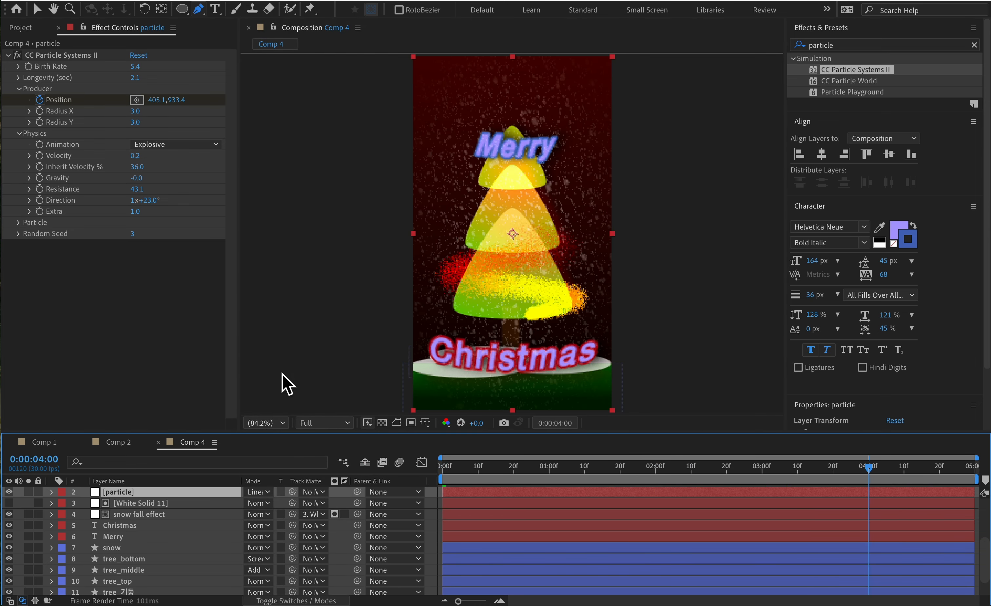
pyautogui.moveTo(728, 483); pyautogui.dragTo(423, 482)
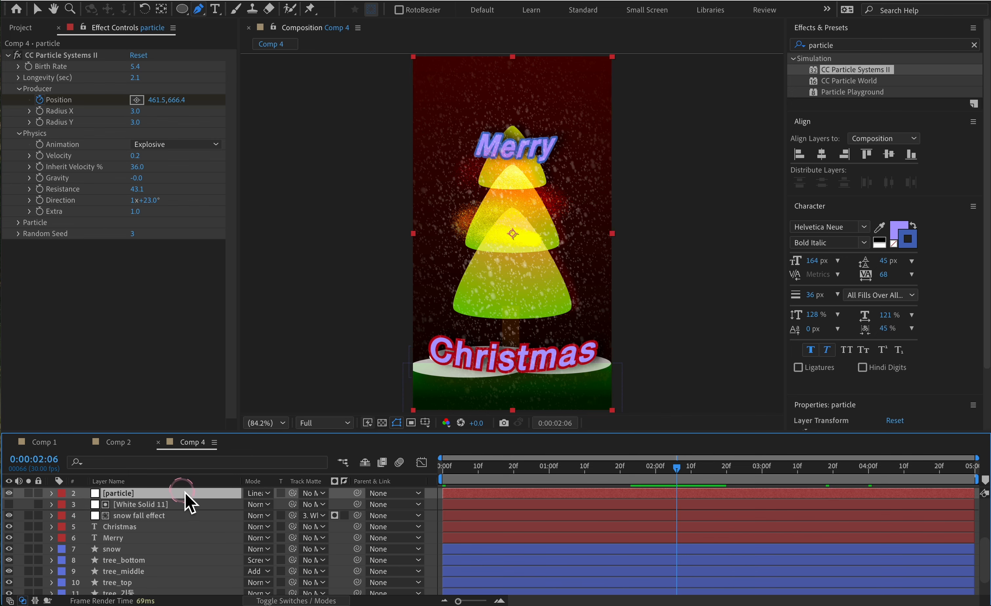
# Enlarge the timeline area to show all layers, and collapse the mask path layer.
pyautogui.scroll(-2, 189, 502)
pyautogui.click(265, 434)
pyautogui.moveTo(262, 435); pyautogui.dragTo(260, 346)
pyautogui.scroll(2, 122, 452)
pyautogui.click(52, 405)
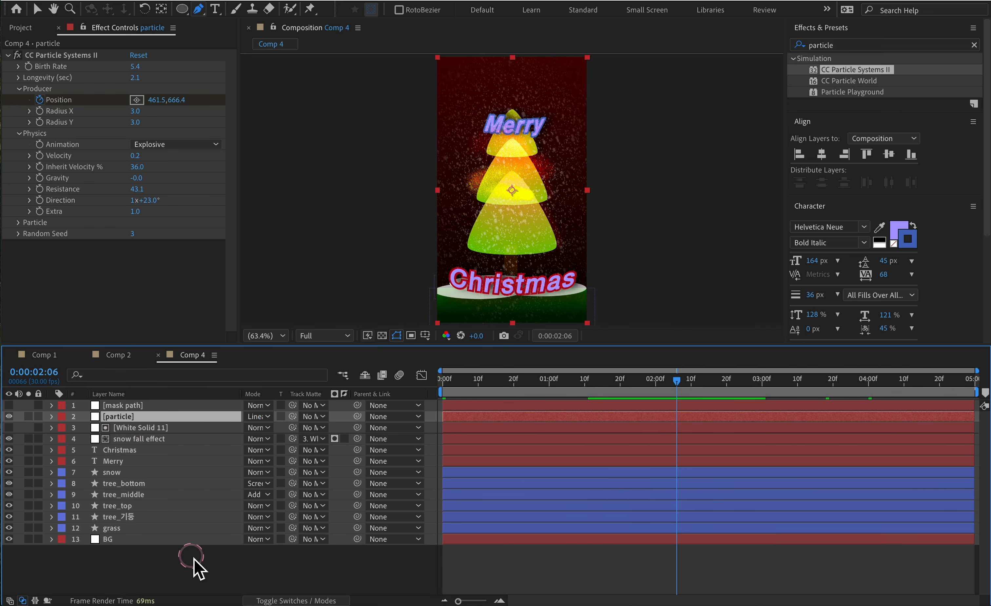
# Add a new adjustment layer above all the other layers in Comp 4.
pyautogui.click(188, 565)
pyautogui.rightClick(173, 572)
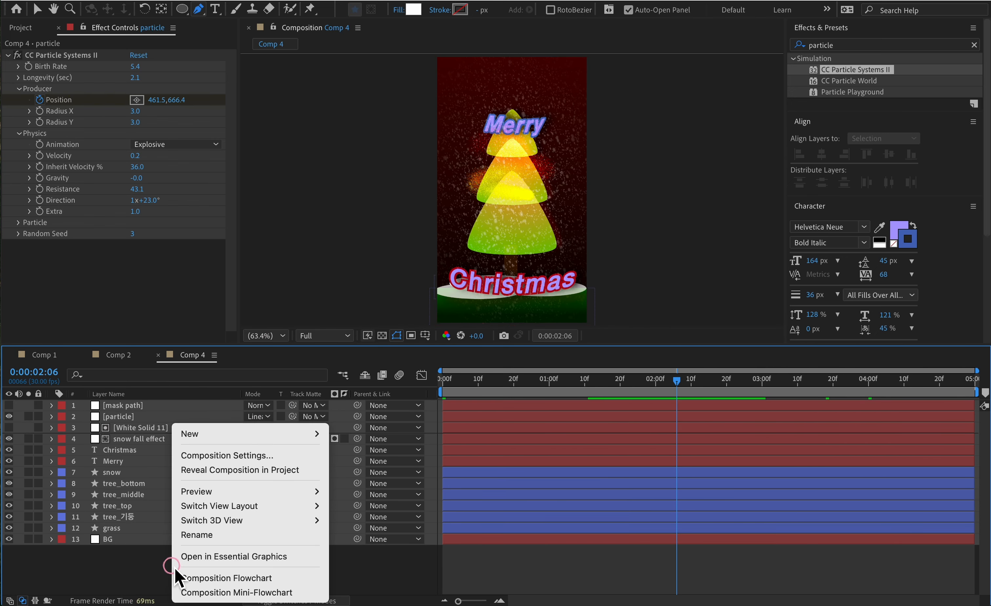
pyautogui.click(262, 434)
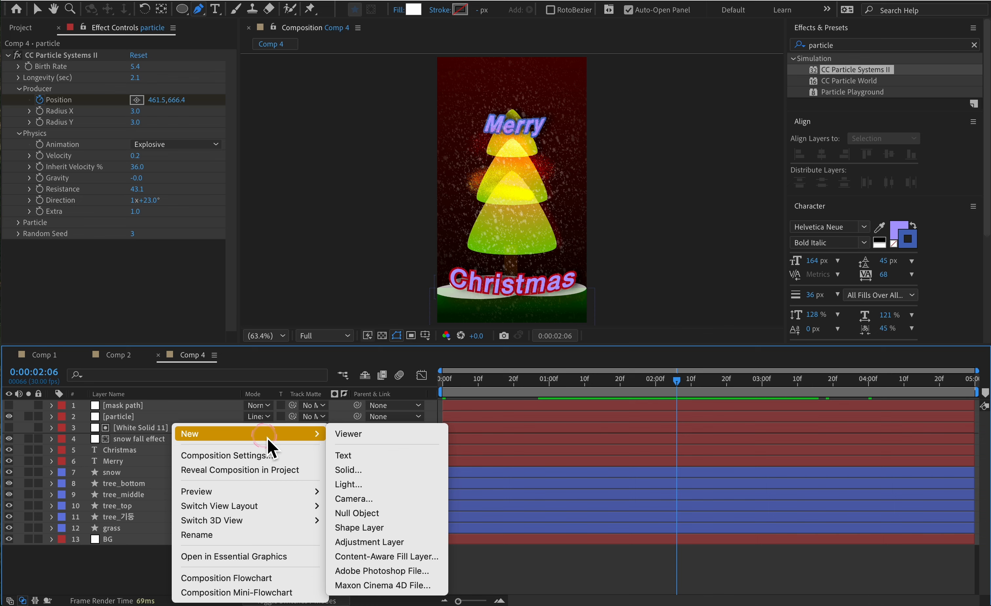
pyautogui.click(388, 541)
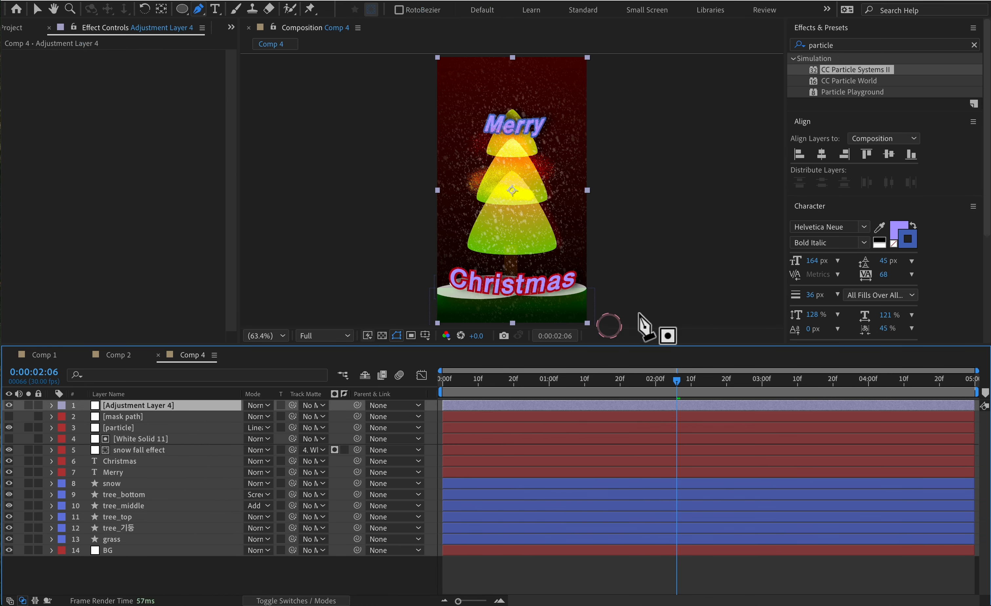
# Find the Lens Flare effect, apply it to the adjustment layer, and move the Flare Center to about 644, 45.
pyautogui.click(788, 51)
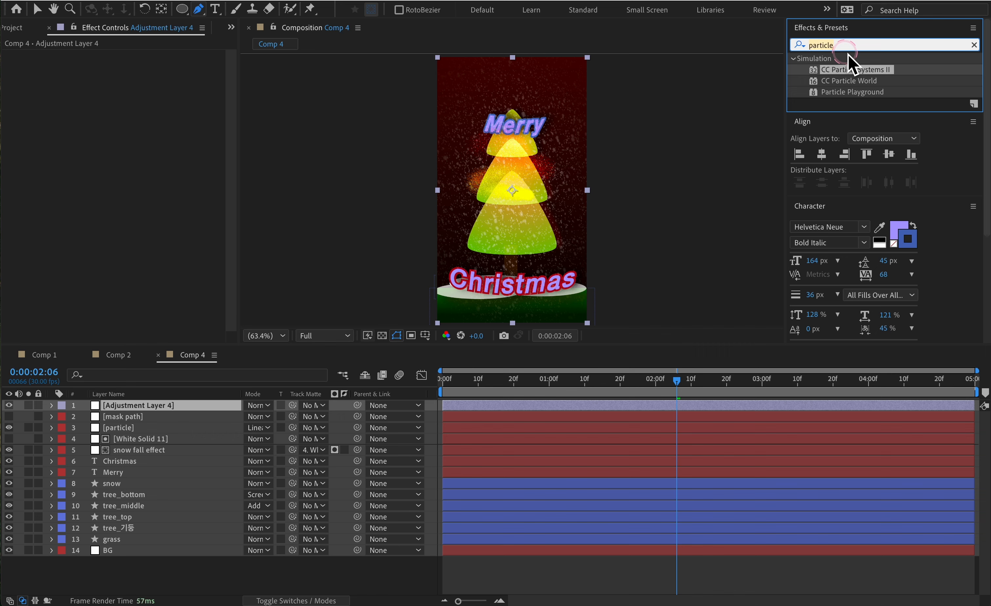
pyautogui.write('flare')
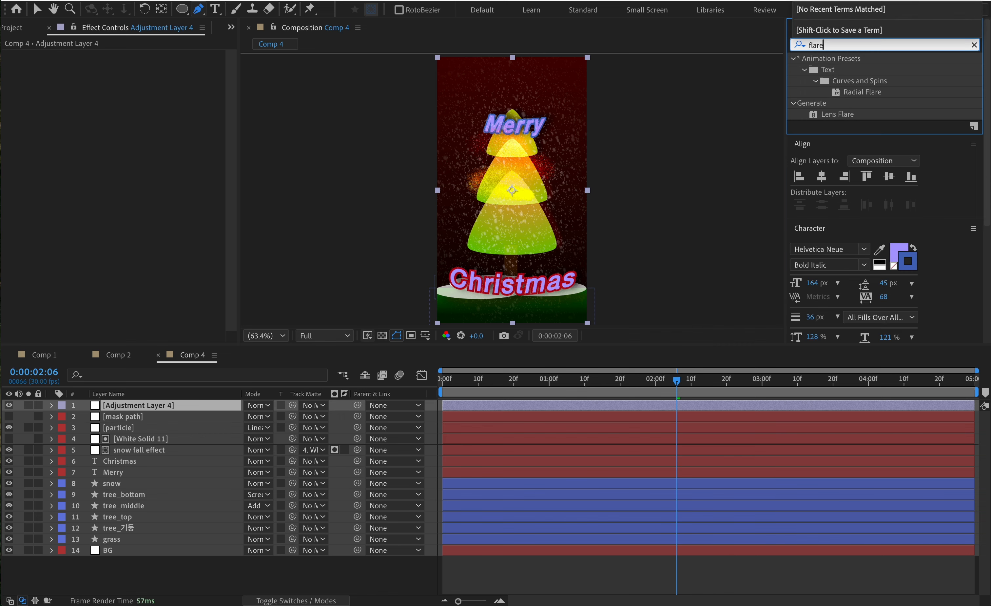
pyautogui.moveTo(837, 115); pyautogui.dragTo(525, 213)
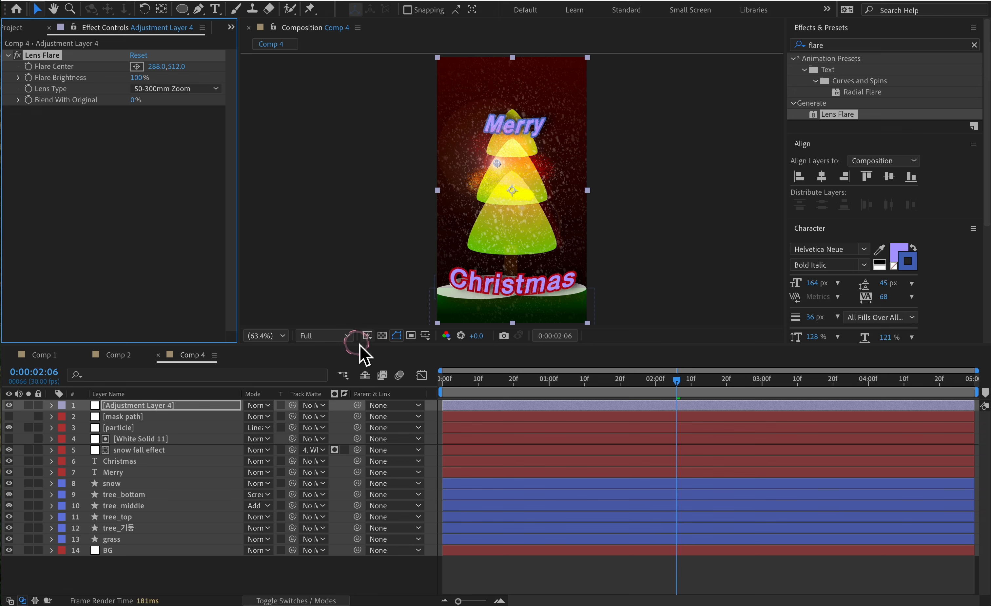
pyautogui.moveTo(499, 167); pyautogui.dragTo(561, 97)
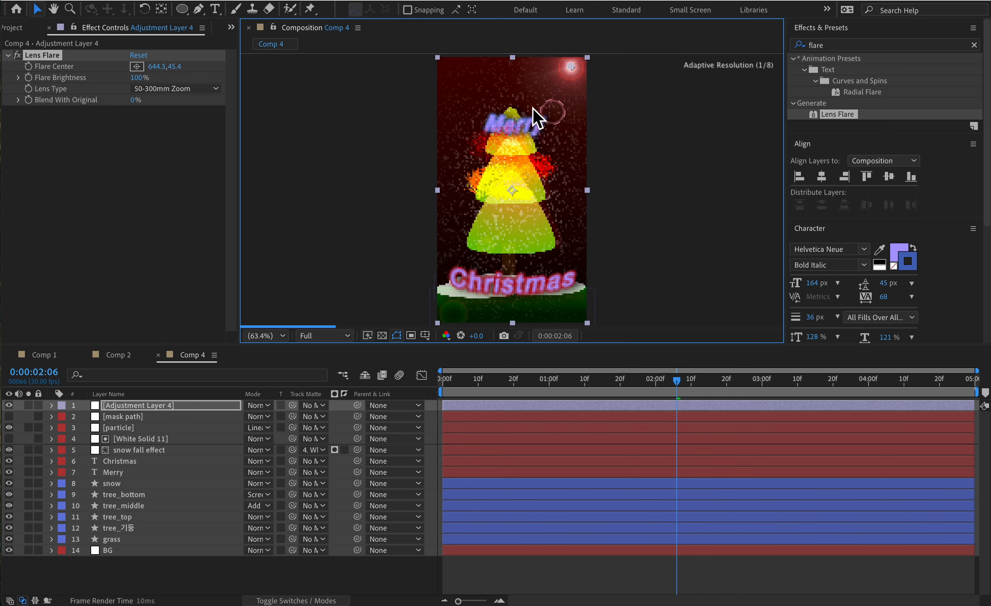
# Set the Lens Flare to the 105mm Prime lens type with 136% brightness and 37% Blend With Original.
pyautogui.click(183, 93)
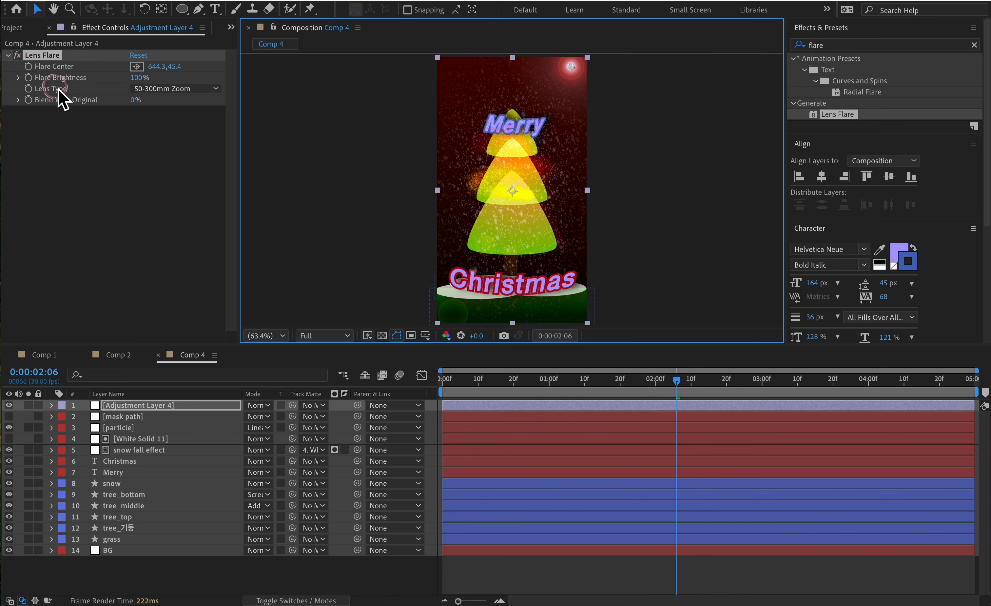
pyautogui.click(194, 92)
pyautogui.click(179, 117)
pyautogui.click(192, 93)
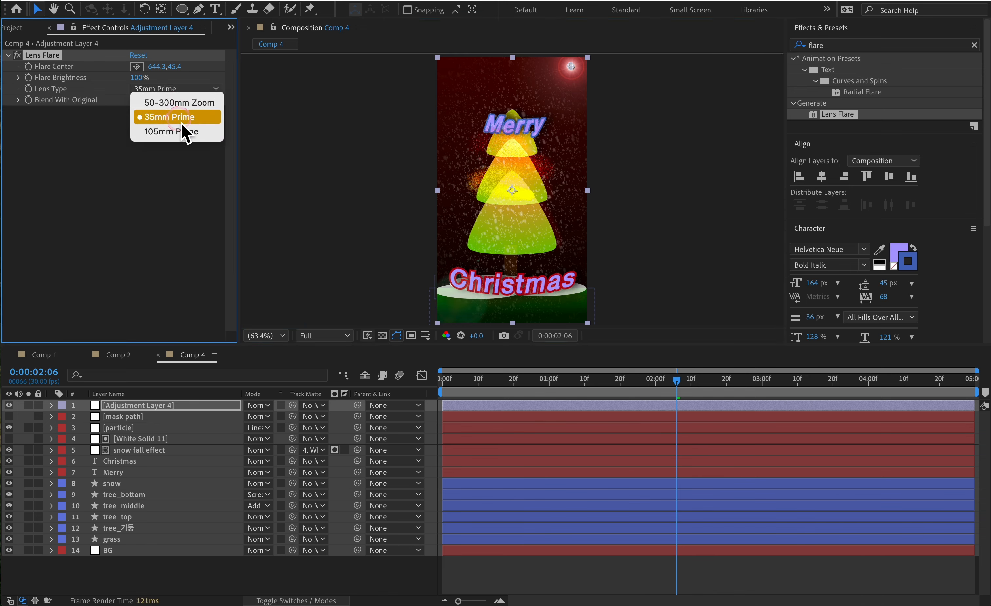
pyautogui.click(182, 130)
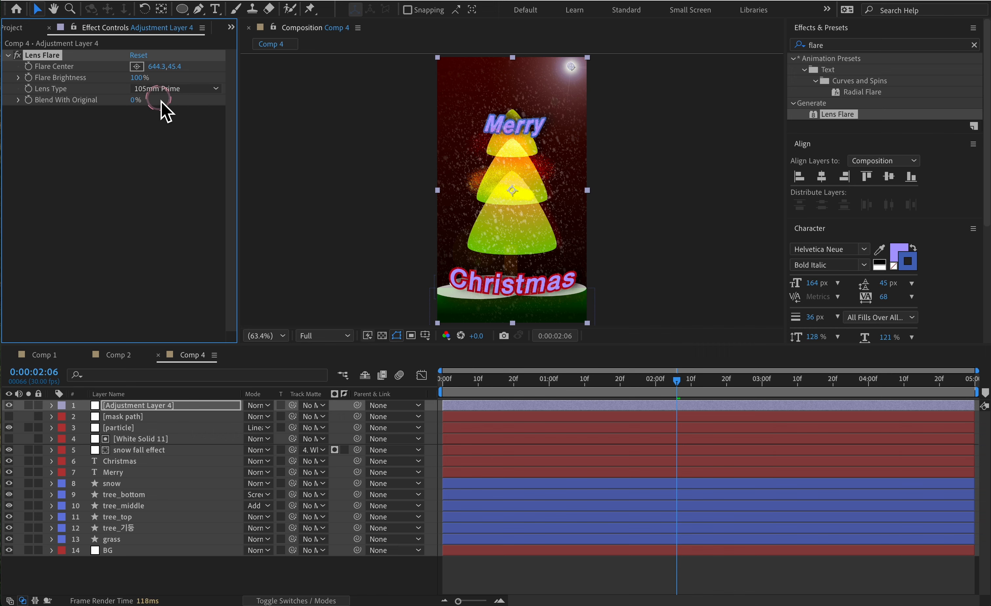
pyautogui.moveTo(144, 100); pyautogui.dragTo(167, 81)
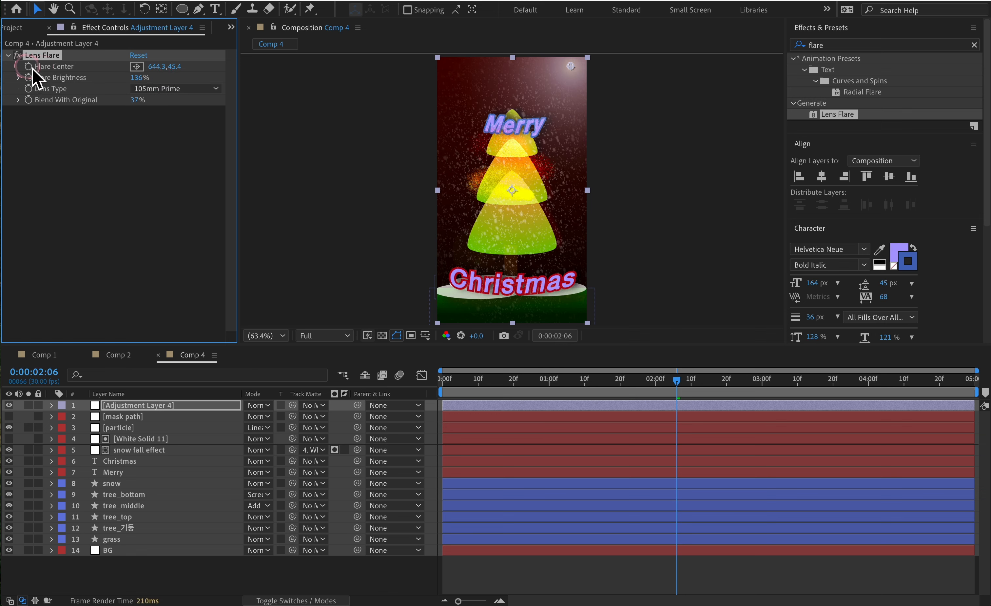
# Move the Flare Center outside the frame's upper left to about -78, -43 and start keyframing it at 0:00:00:00.
pyautogui.moveTo(561, 69); pyautogui.dragTo(415, 76)
pyautogui.press('space')
pyautogui.moveTo(643, 383); pyautogui.dragTo(439, 365)
pyautogui.click(122, 407)
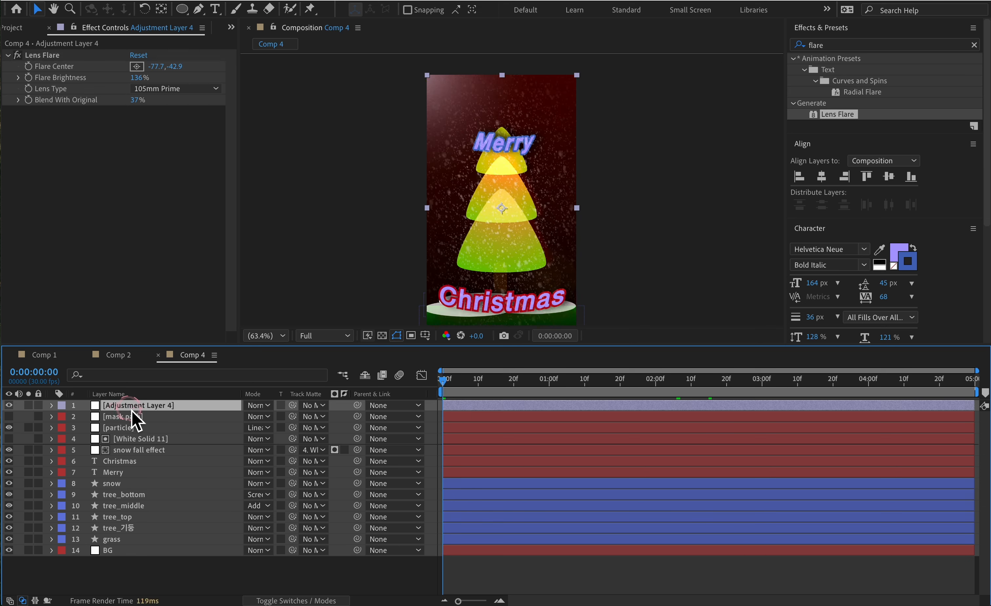
pyautogui.click(39, 70)
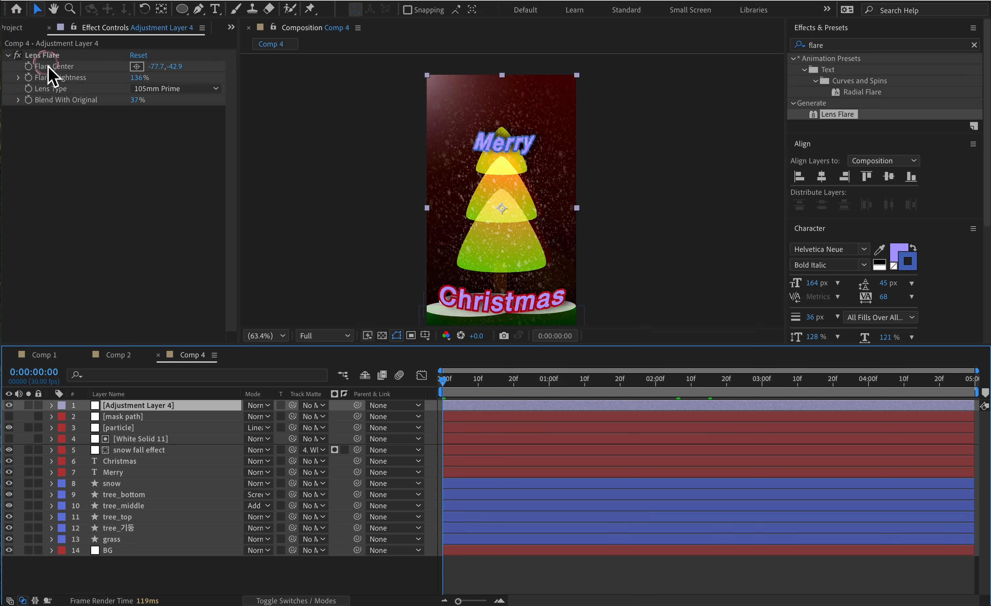
pyautogui.click(32, 70)
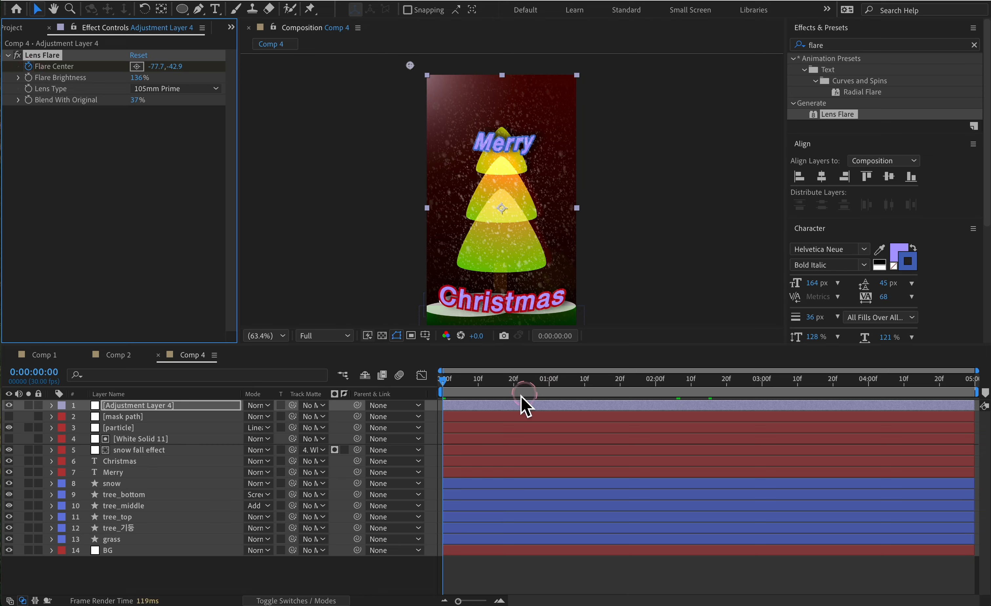
# At 0:00:04:29, keyframe the Flare Center just outside the upper right corner of the frame.
pyautogui.moveTo(522, 396); pyautogui.dragTo(971, 393)
pyautogui.click(477, 222)
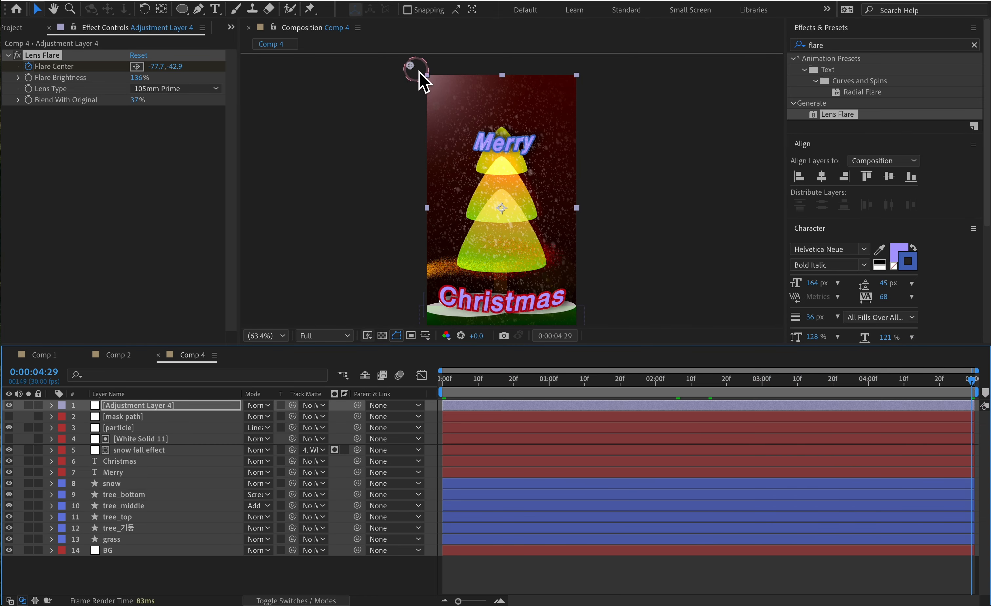
pyautogui.moveTo(420, 72); pyautogui.dragTo(600, 69)
# Preview the flare sweeping across the top of the composition from the start.
pyautogui.moveTo(498, 385); pyautogui.dragTo(443, 385)
pyautogui.click(319, 250)
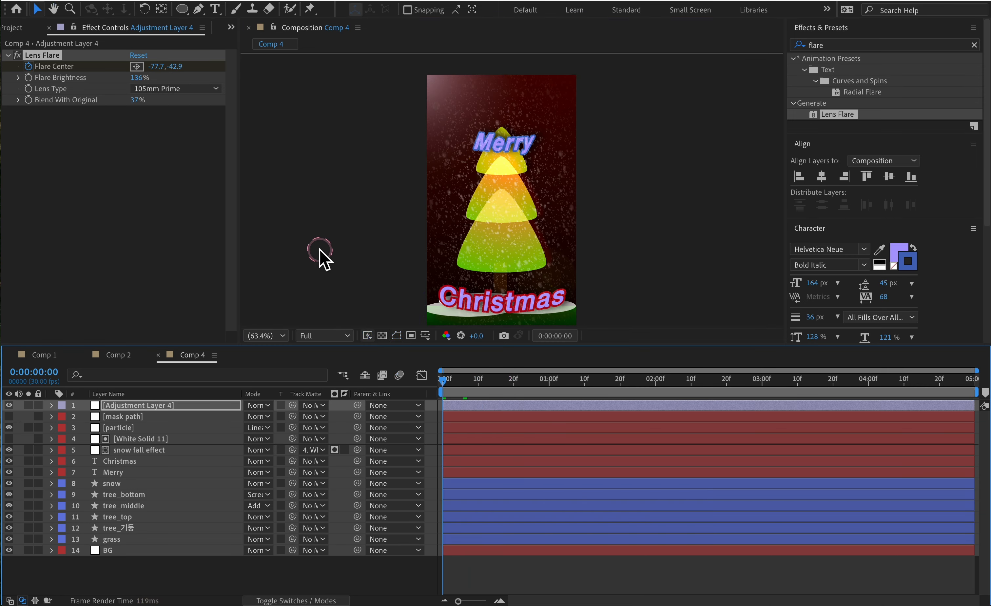
pyautogui.press('space')
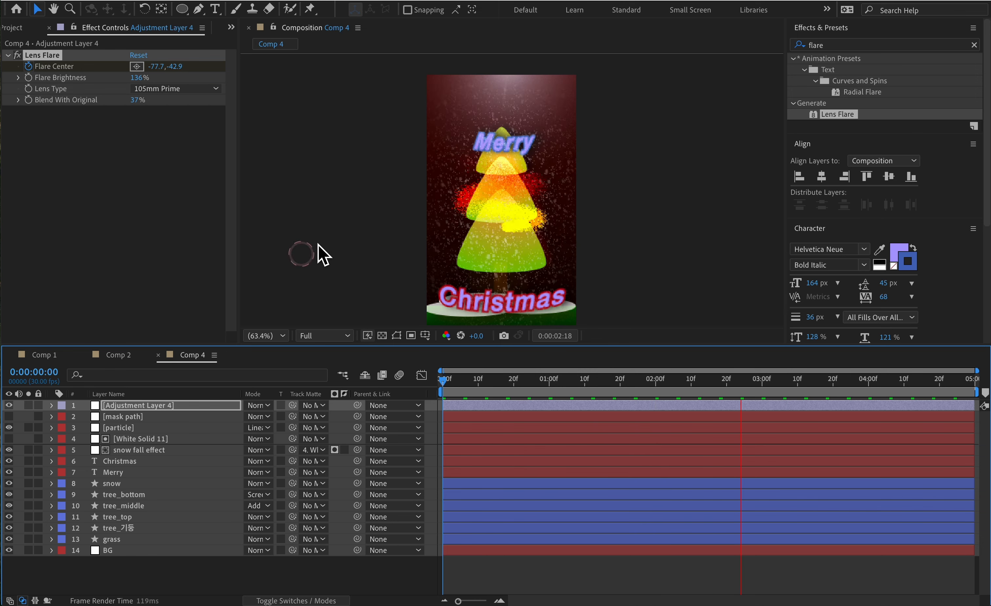
pyautogui.click(570, 96)
pyautogui.moveTo(566, 87); pyautogui.dragTo(424, 70)
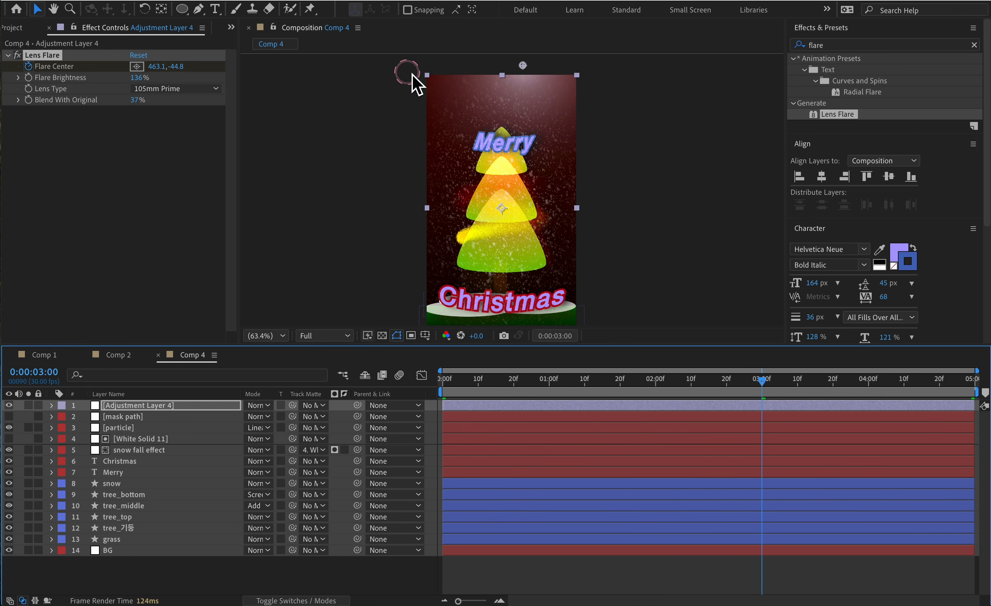
pyautogui.press('space')
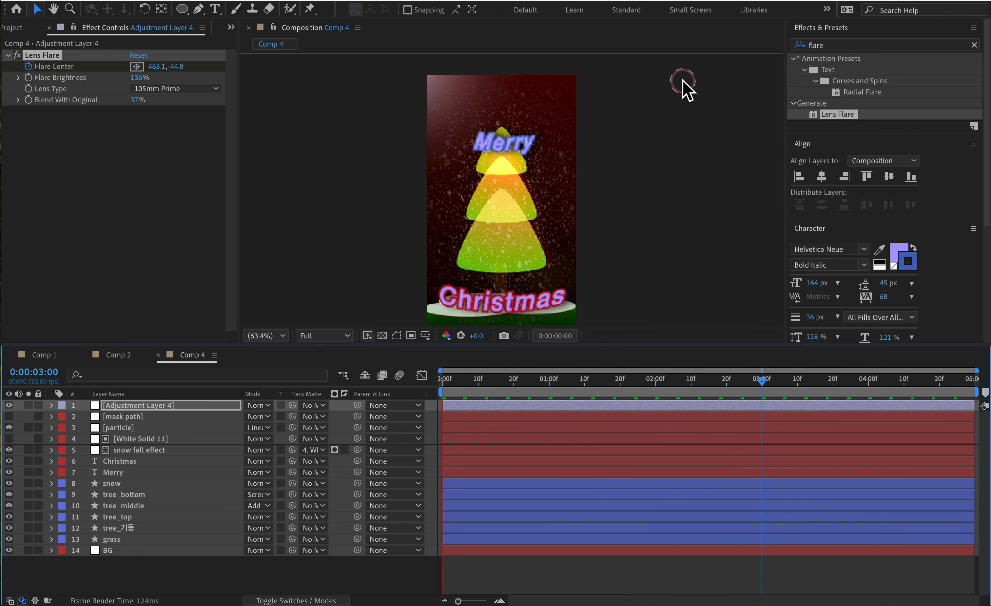
# Rename the adjustment layer as lens flare.
pyautogui.click(163, 406)
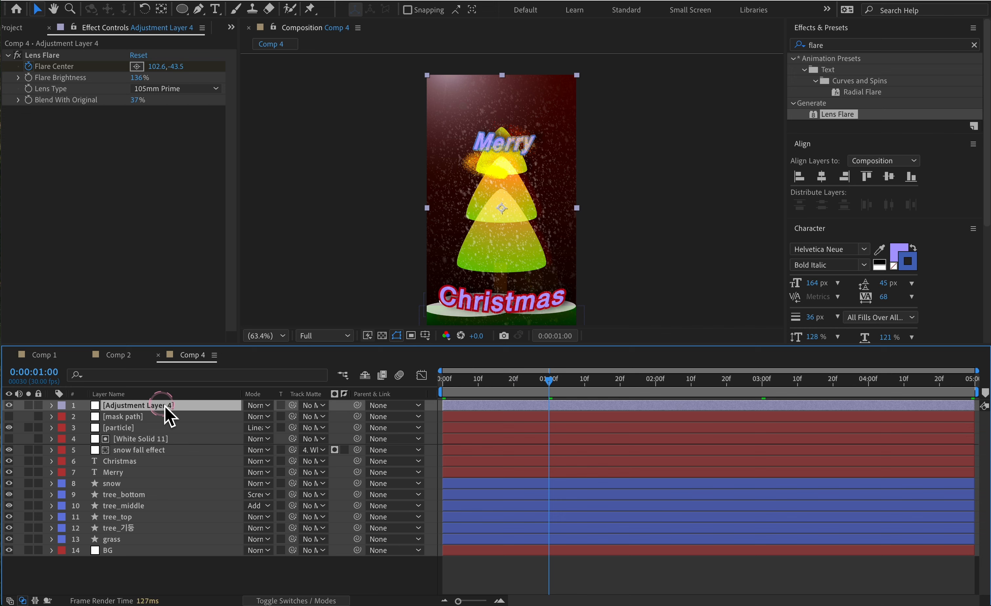
pyautogui.press('Return')
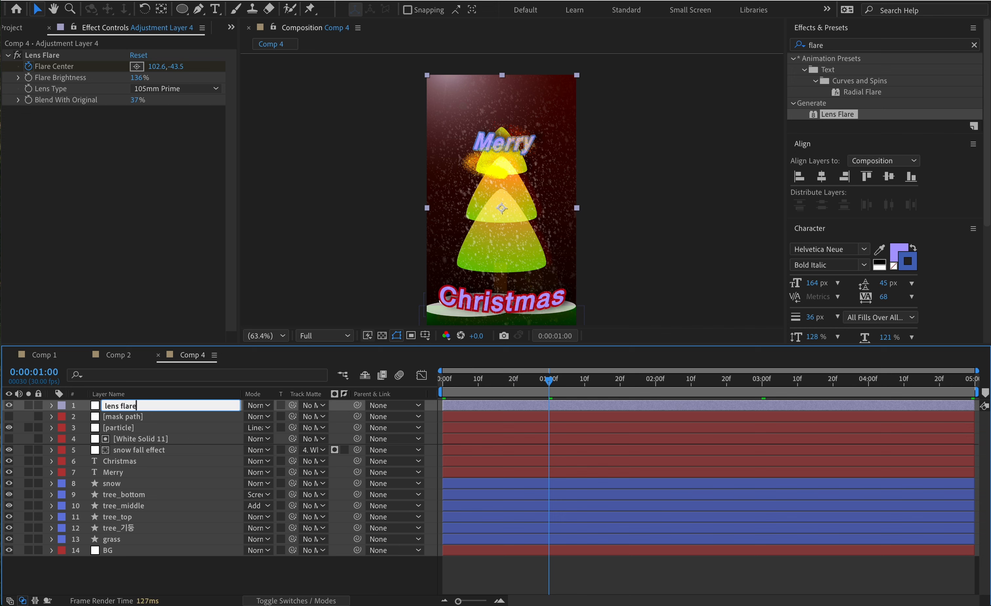
pyautogui.press('Return')
# Try the Soft Light and Multiply blending modes on the lens flare layer.
pyautogui.click(258, 405)
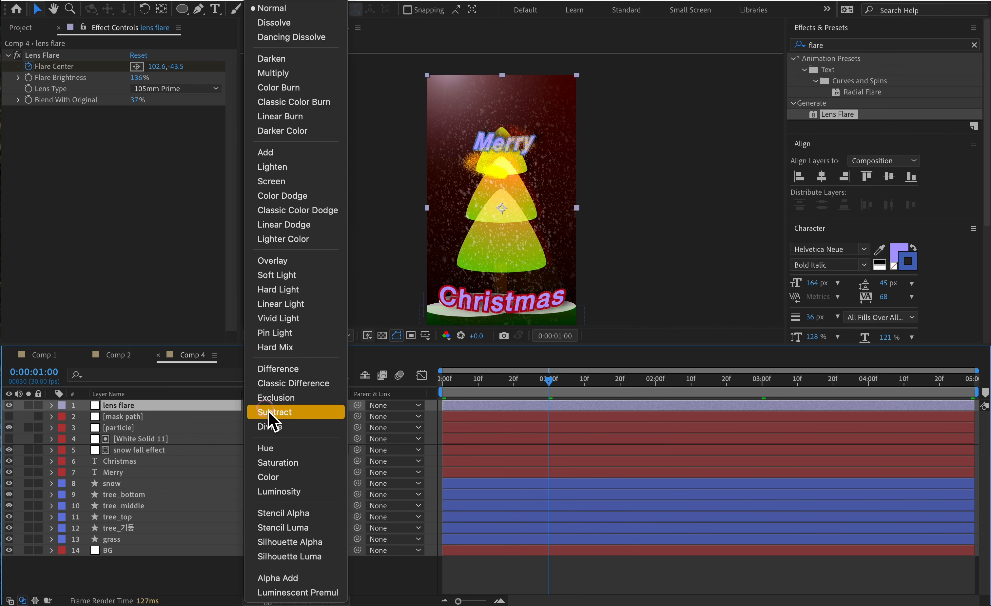
pyautogui.click(299, 276)
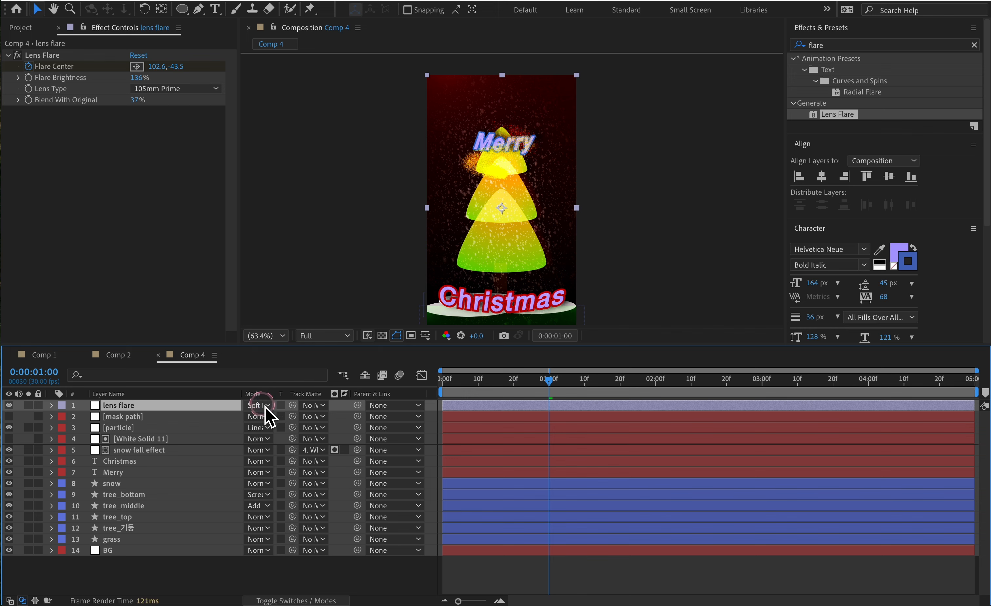
pyautogui.click(266, 408)
pyautogui.click(276, 73)
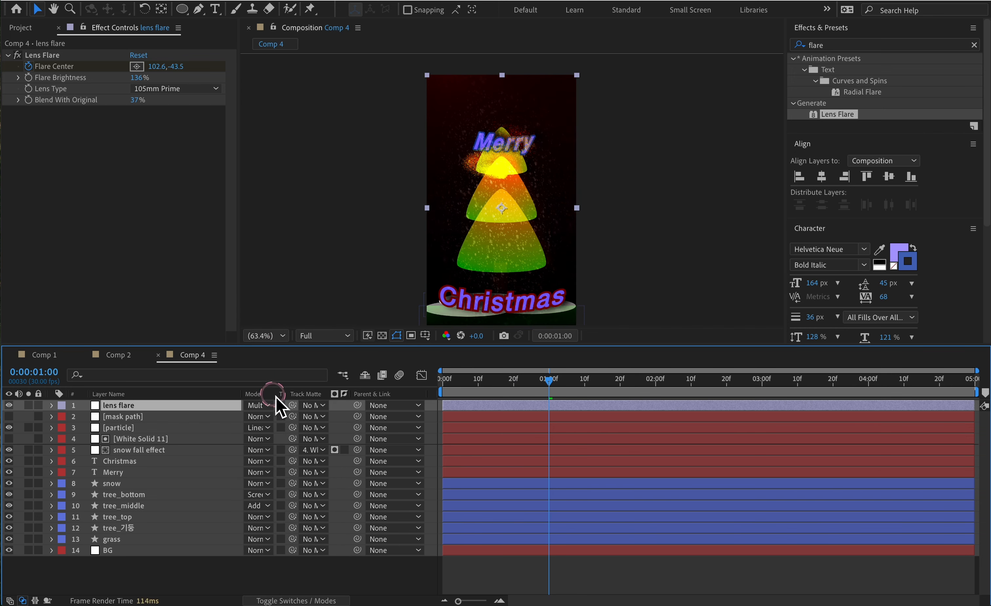
# Cycle through the blending modes of the lens flare layer, settle on Add, and preview the animation.
pyautogui.hotkey('shift', '=')
pyautogui.hotkey('shift', '=')
pyautogui.hotkey('shift', '=')
pyautogui.hotkey('shift', '=')
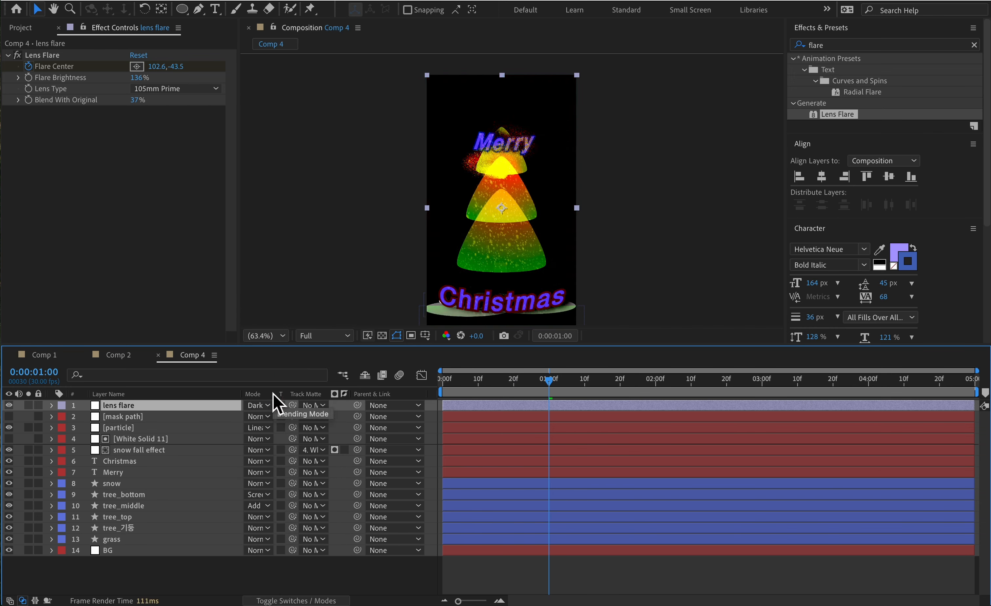
pyautogui.hotkey('shift', '=')
pyautogui.hotkey('shift', '=')
pyautogui.hotkey('shift', '=')
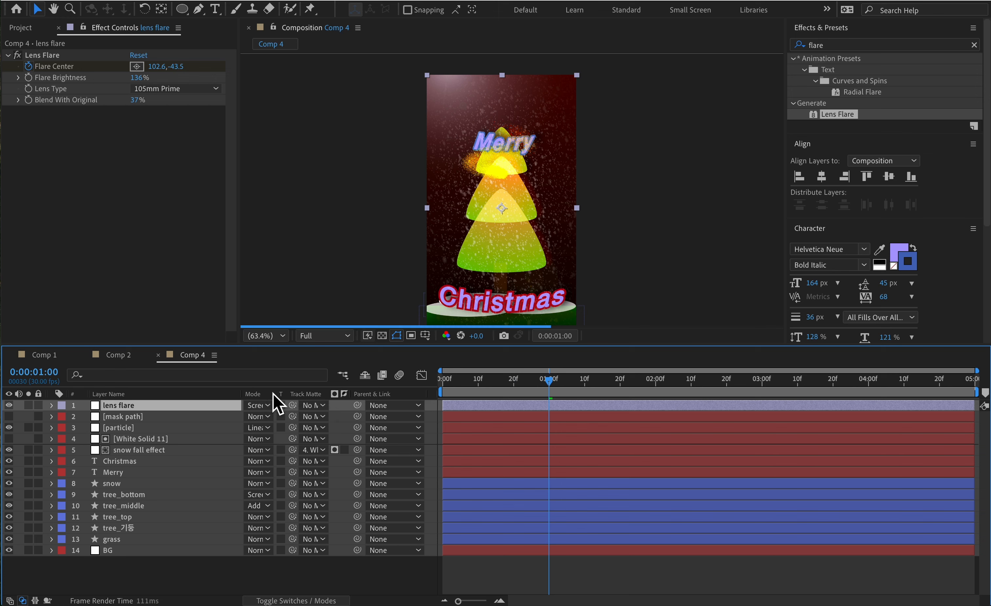
pyautogui.hotkey('shift', '=')
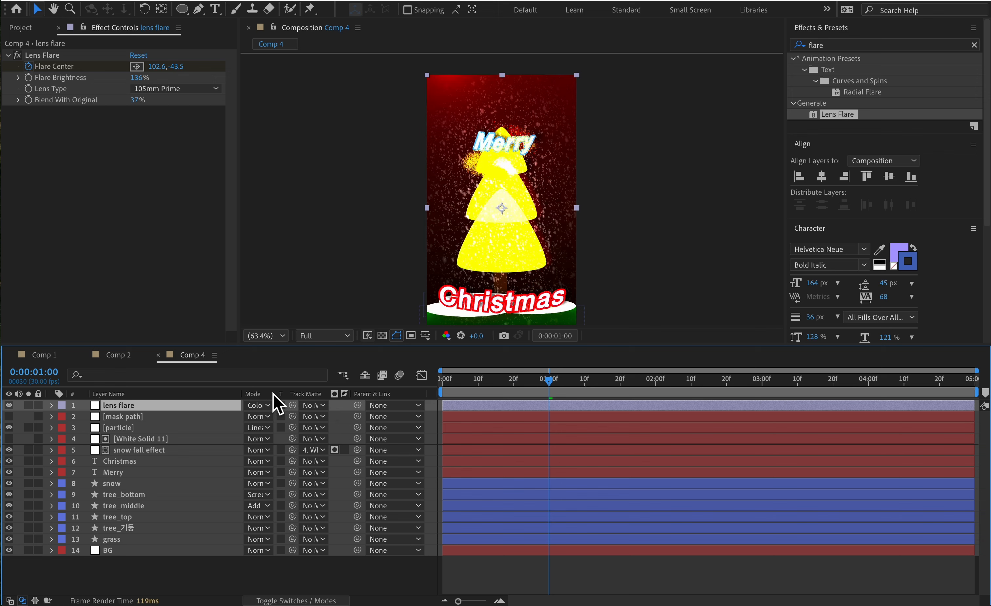
pyautogui.hotkey('shift', '=')
pyautogui.hotkey('shift', '=')
pyautogui.hotkey('shift', '=')
pyautogui.hotkey('shift', '=')
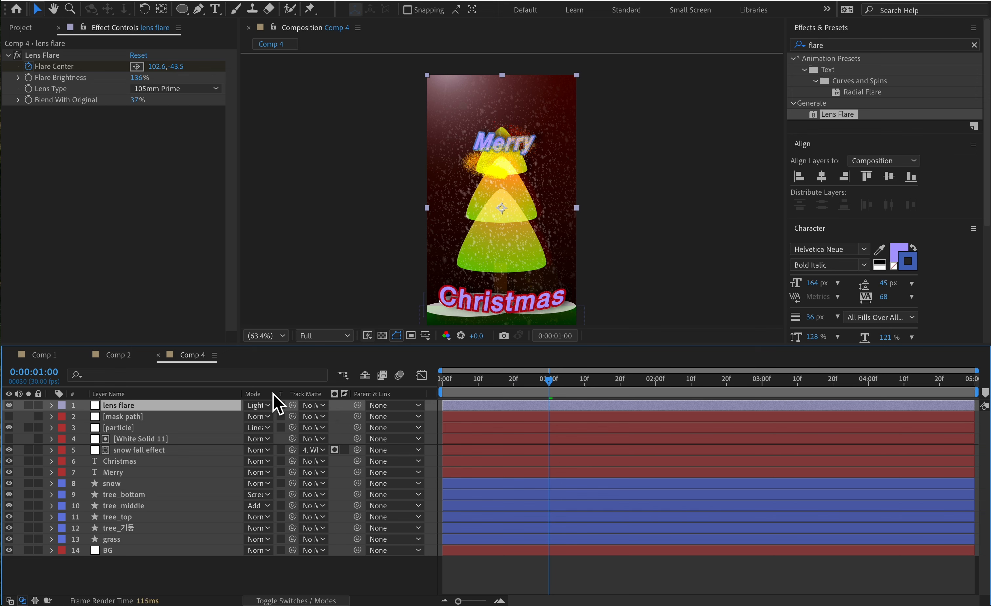
pyautogui.hotkey('shift', '-')
pyautogui.hotkey('shift', '-')
pyautogui.hotkey('shift', '-')
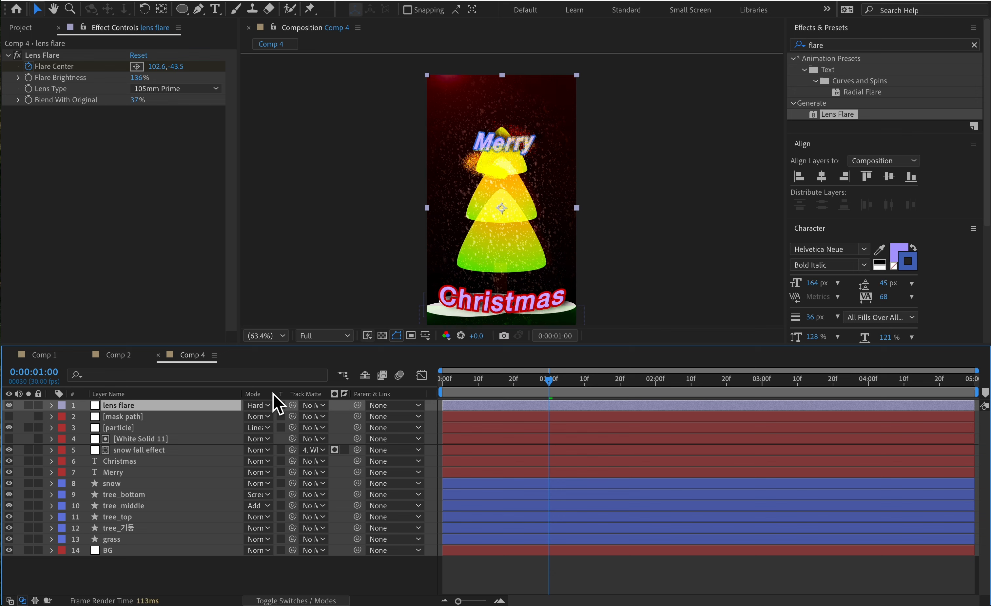
pyautogui.hotkey('shift', '=')
pyautogui.hotkey('shift', '=')
pyautogui.hotkey('shift', '=')
pyautogui.hotkey('shift', '=')
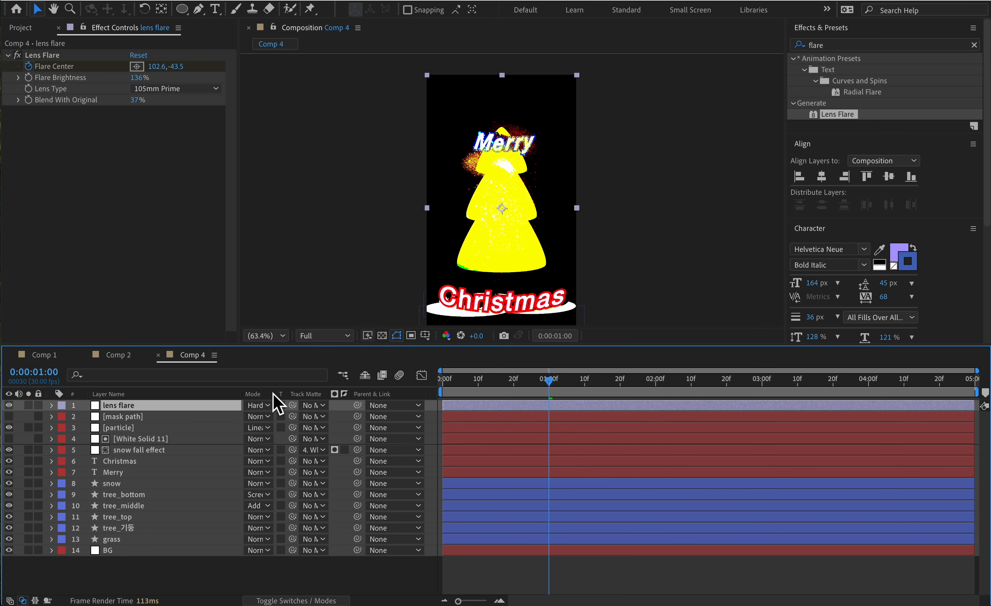
pyautogui.hotkey('shift', '=')
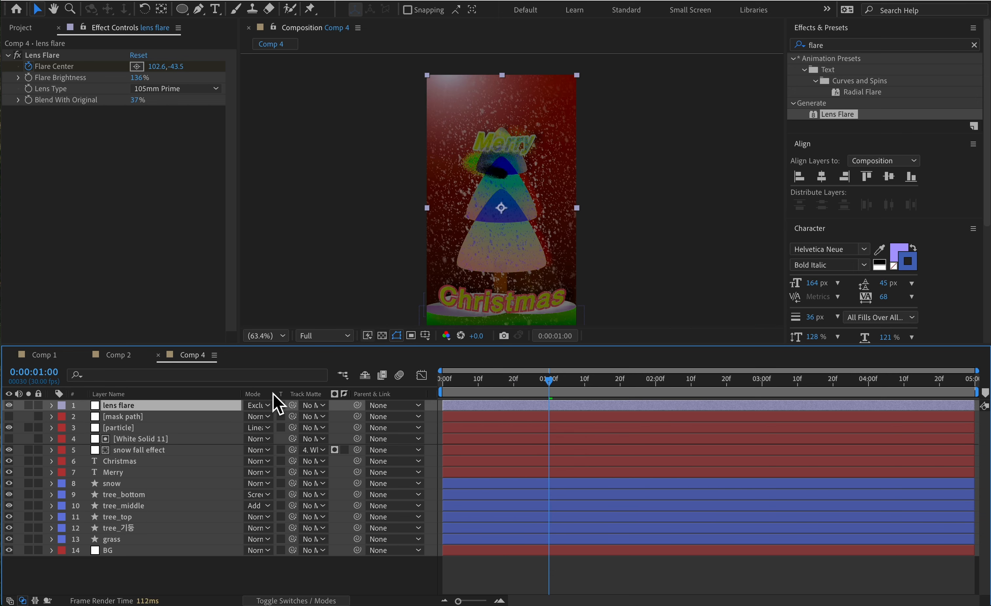
pyautogui.hotkey('shift', '=')
pyautogui.hotkey('shift', '=')
pyautogui.hotkey('shift', '=')
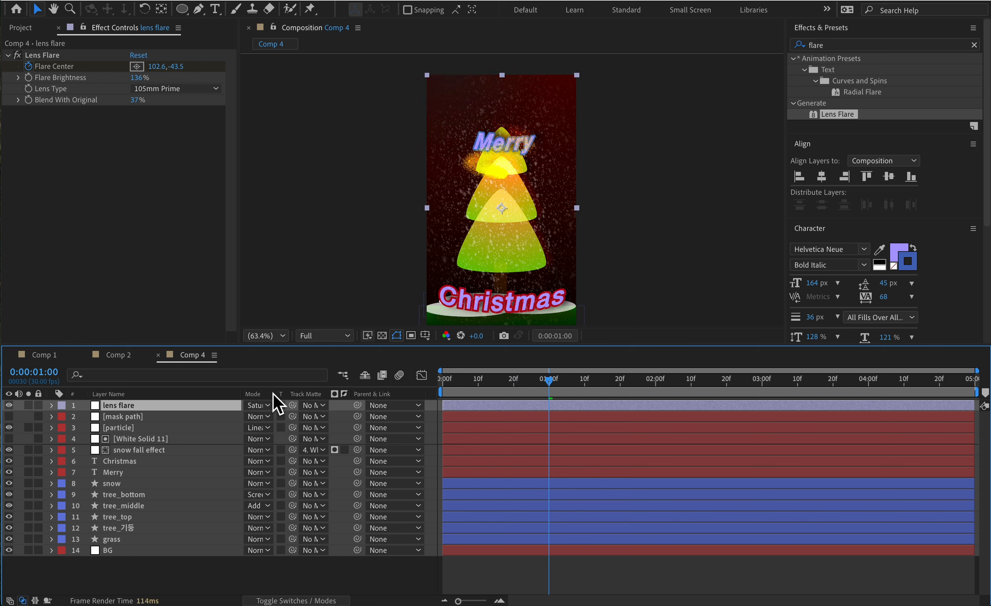
pyautogui.hotkey('shift', '=')
pyautogui.hotkey('shift', '=')
pyautogui.hotkey('shift', '=')
pyautogui.hotkey('shift', '=')
pyautogui.hotkey('shift', '=')
pyautogui.hotkey('shift', '=')
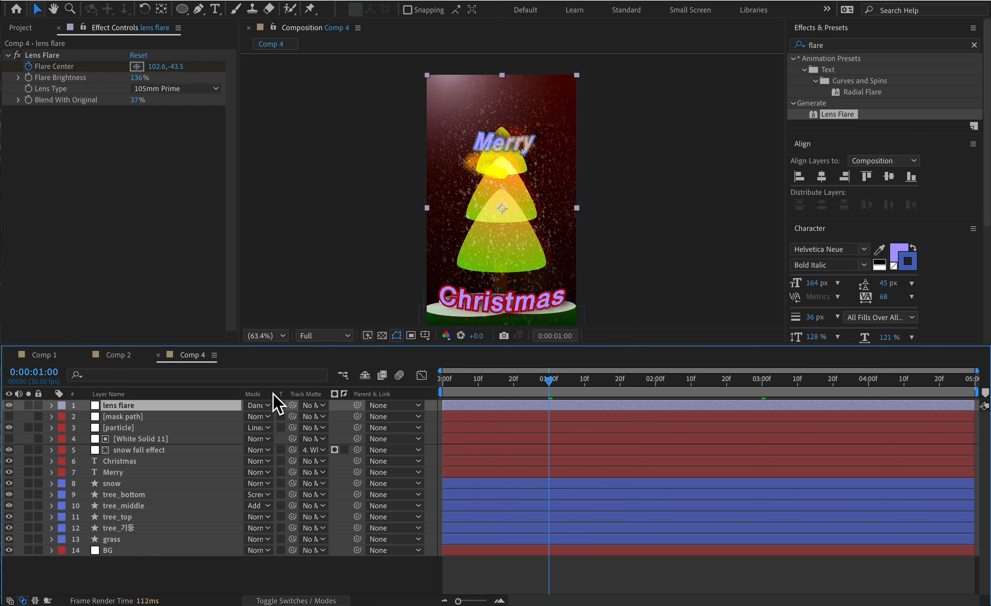
pyautogui.hotkey('shift', '=')
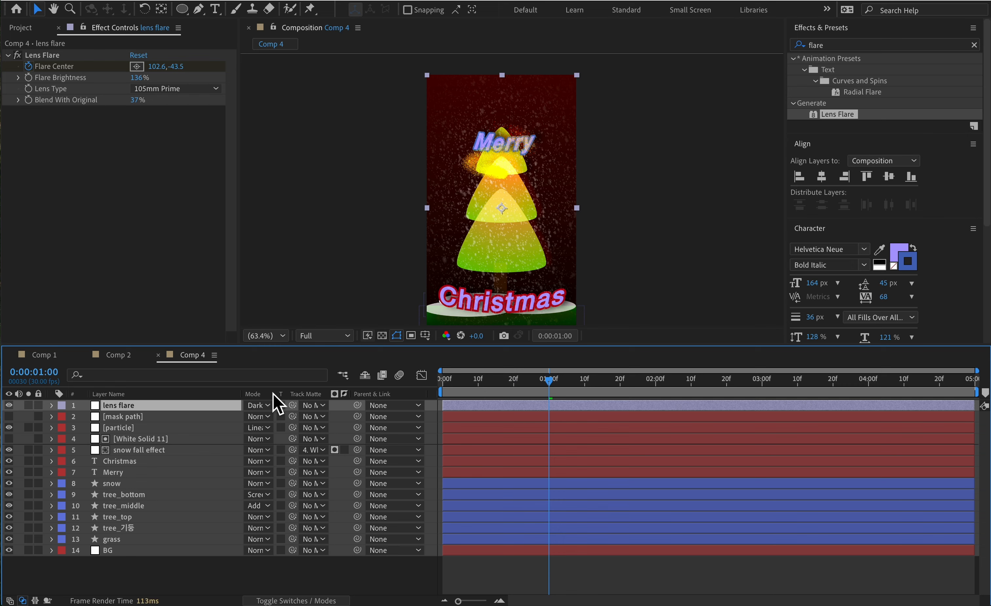
pyautogui.hotkey('shift', '=')
pyautogui.hotkey('shift', '=')
pyautogui.hotkey('shift', '=')
pyautogui.hotkey('shift', '=')
pyautogui.hotkey('shift', '=')
pyautogui.press('space')
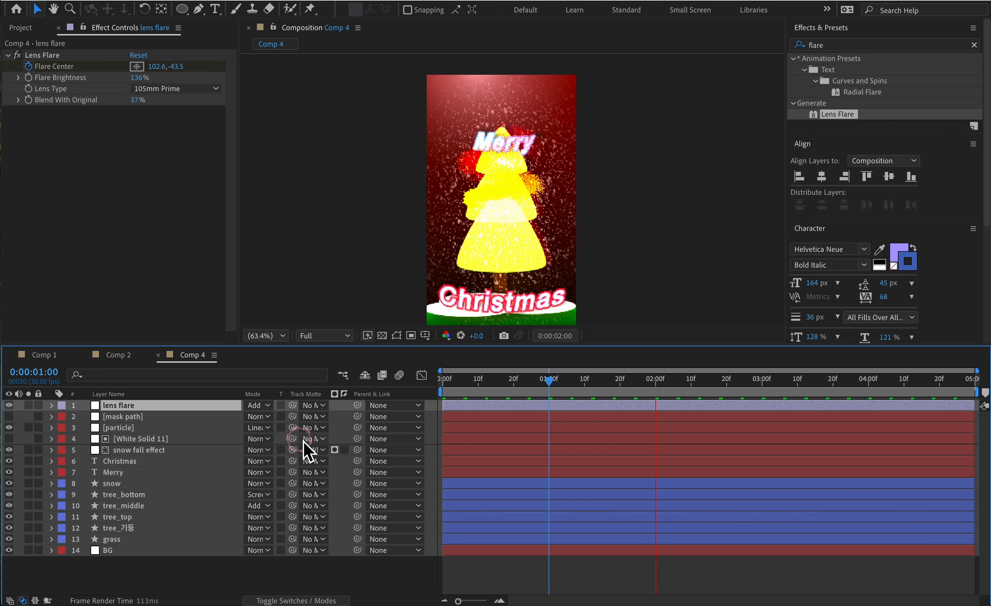
# Reduce the lens flare layer's opacity to 61% and preview the animation.
pyautogui.click(257, 405)
pyautogui.click(210, 412)
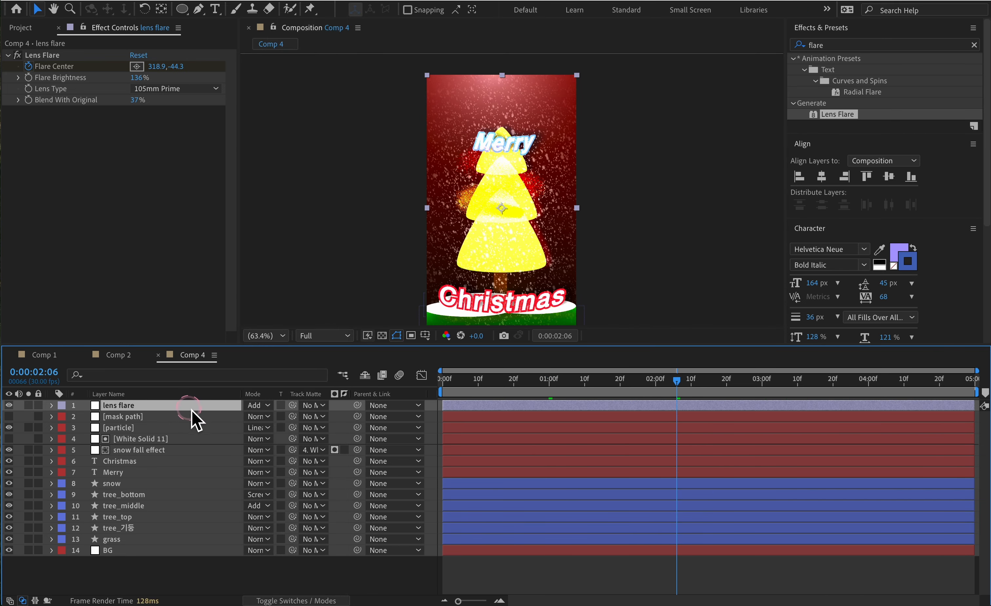
pyautogui.press('t')
pyautogui.moveTo(254, 416); pyautogui.dragTo(229, 416)
pyautogui.press('space')
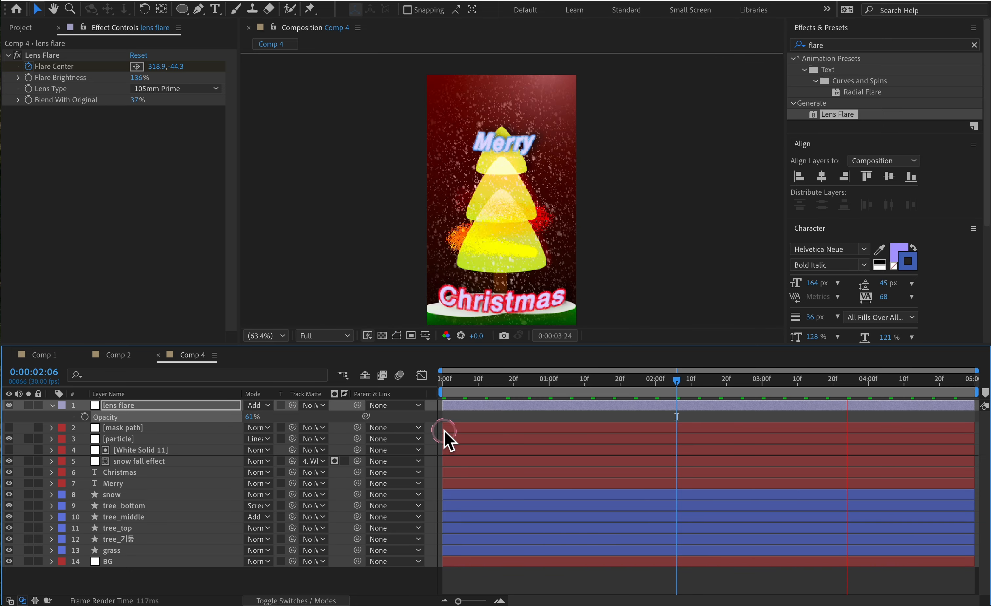
pyautogui.press('space')
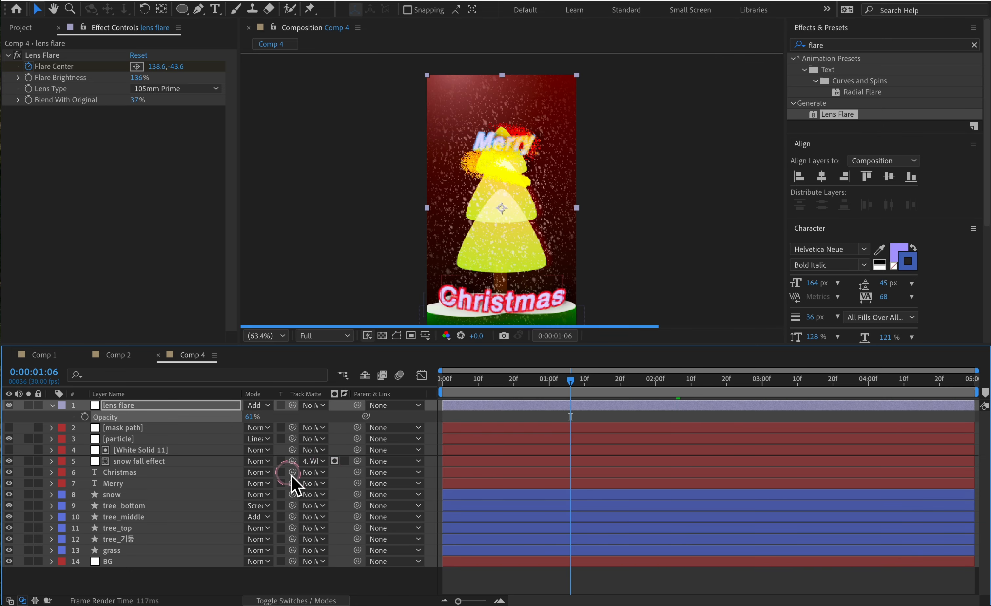
# Pre-compose all layers of Comp 4 into a new composition named merry christmas comp, moving all attributes into it.
pyautogui.click(192, 580)
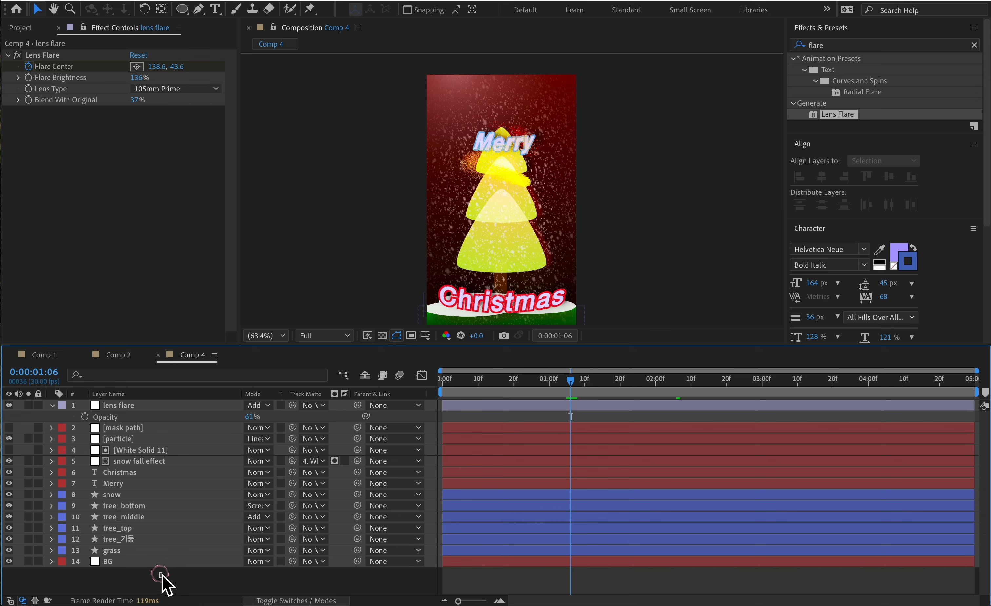
pyautogui.moveTo(161, 577); pyautogui.dragTo(132, 411)
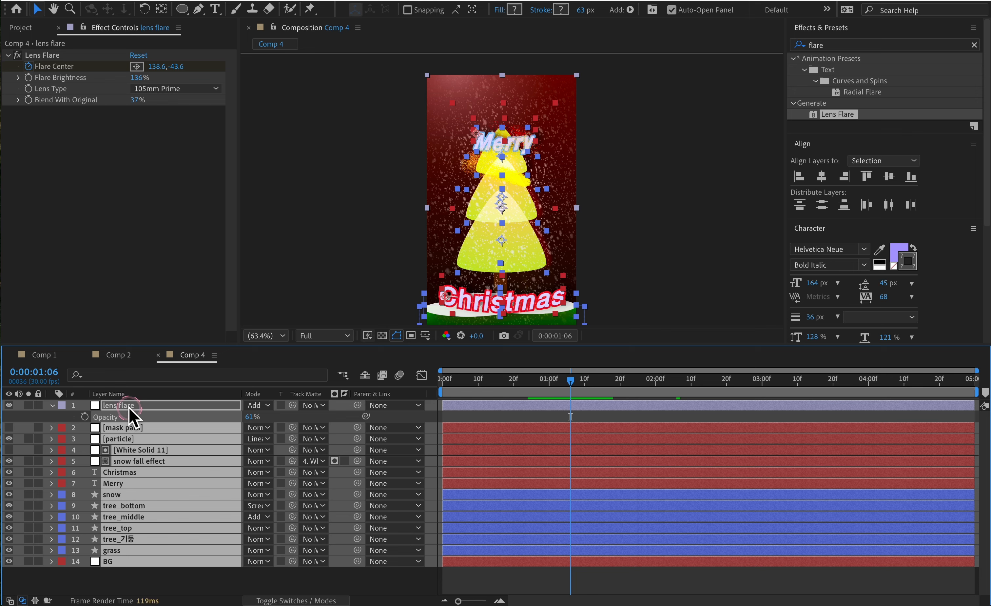
pyautogui.press('super+shift+c')
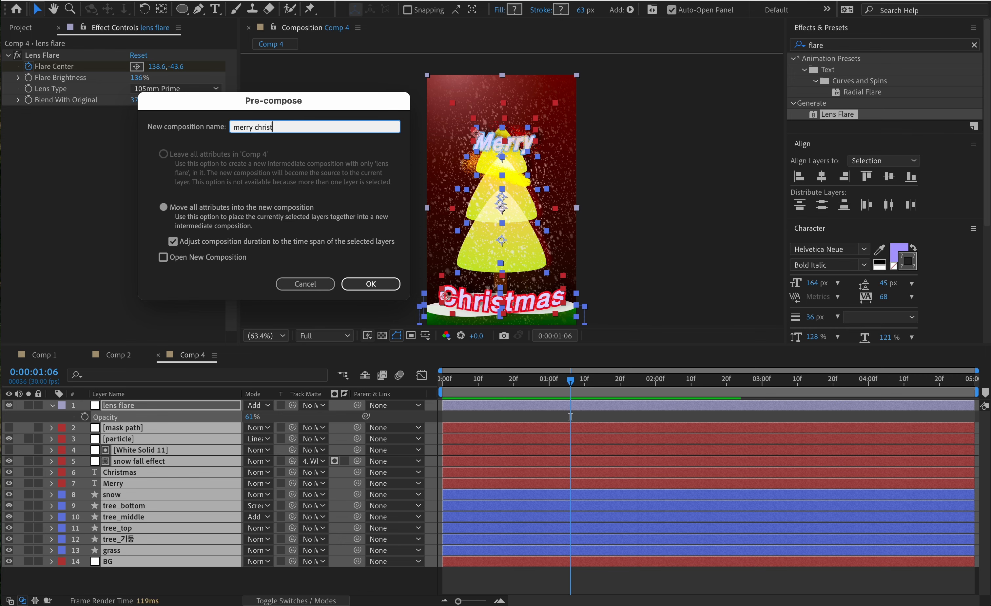
pyautogui.press('Return')
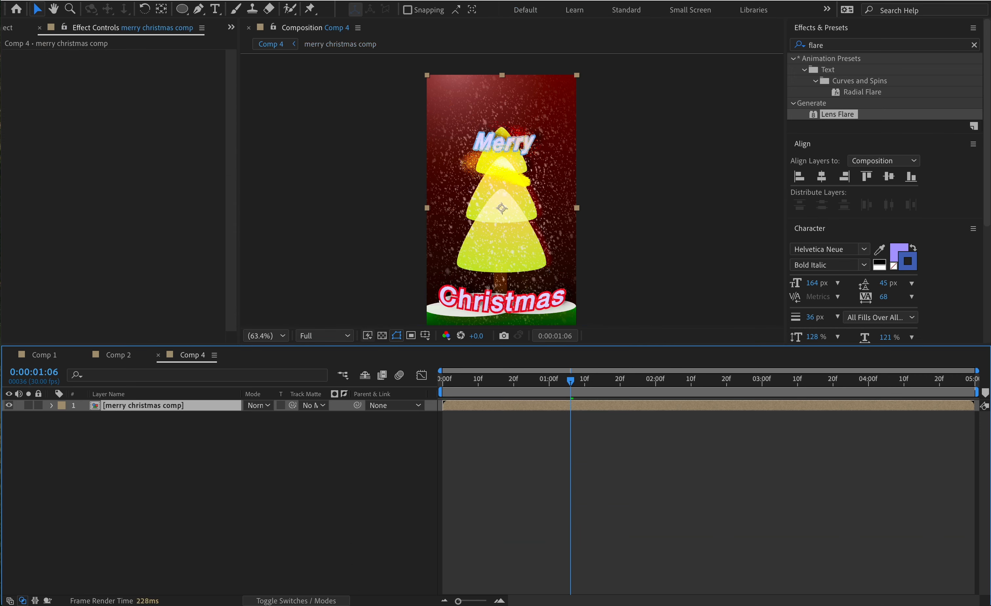
# Add a new adjustment layer above the merry christmas comp layer in Comp 4.
pyautogui.click(197, 462)
pyautogui.click(223, 519)
pyautogui.rightClick(242, 509)
pyautogui.moveTo(337, 435)
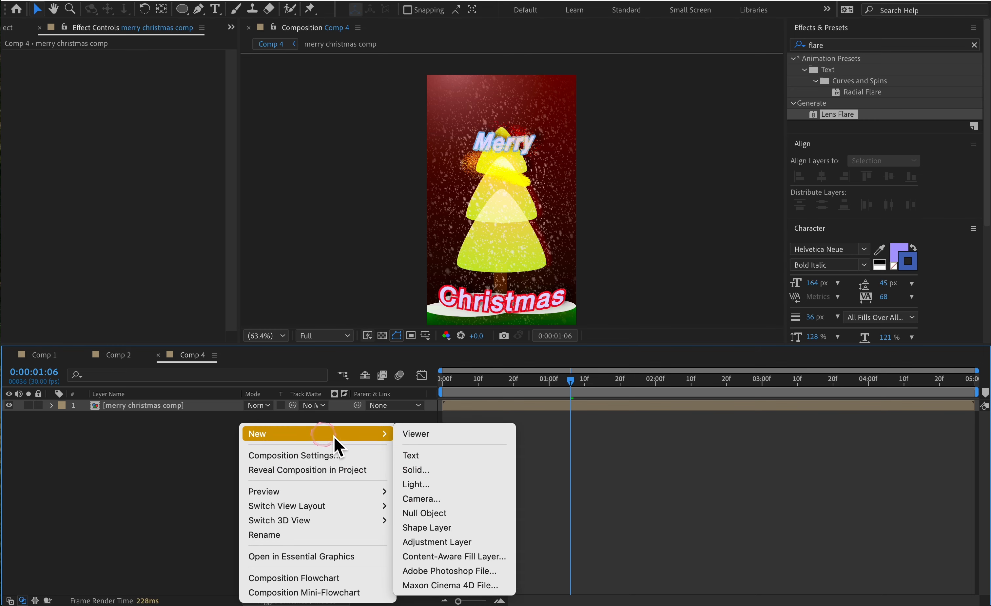
pyautogui.click(403, 540)
# Clear the effects search and apply the Color Emboss effect from the Stylize category to the adjustment layer.
pyautogui.moveTo(865, 47); pyautogui.dragTo(785, 46)
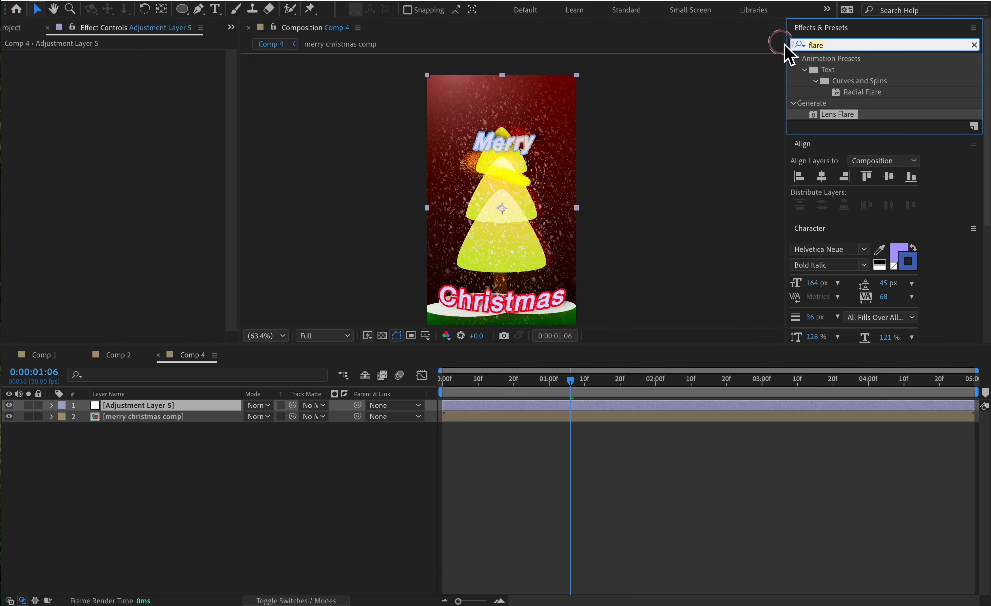
pyautogui.press('BackSpace')
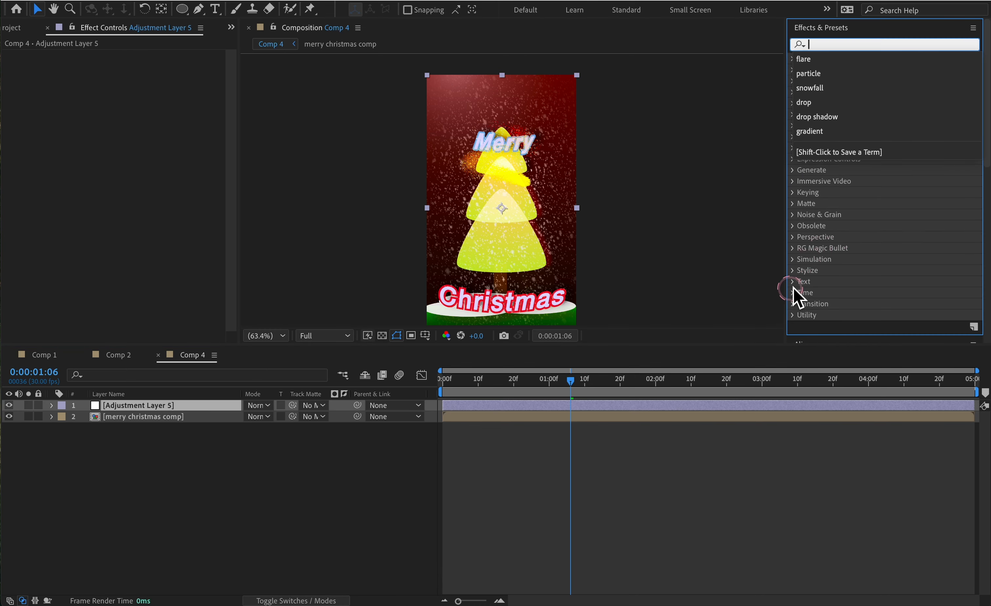
pyautogui.click(793, 272)
pyautogui.click(792, 272)
pyautogui.scroll(-7, 913, 274)
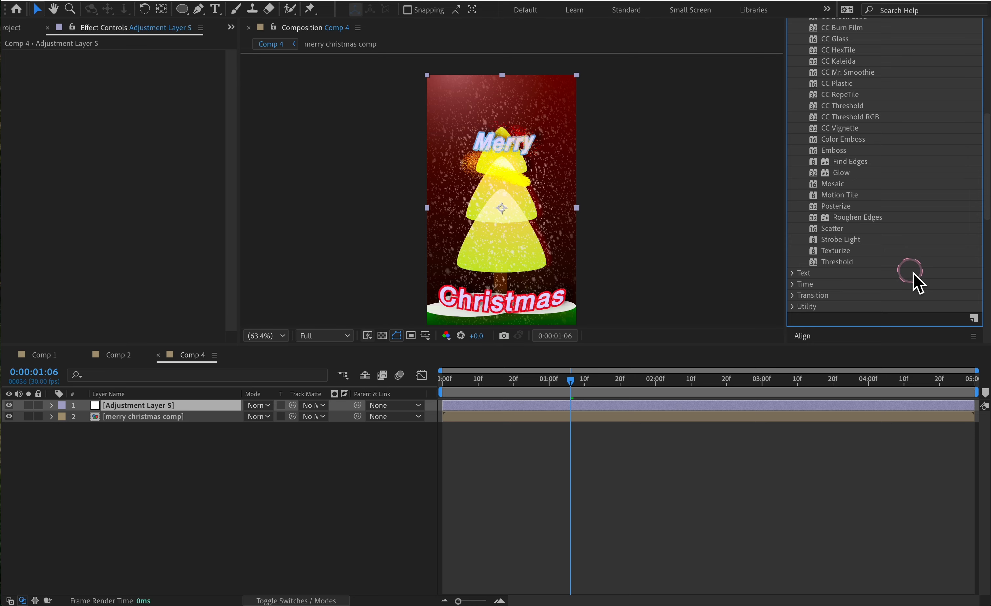
pyautogui.scroll(1, 877, 169)
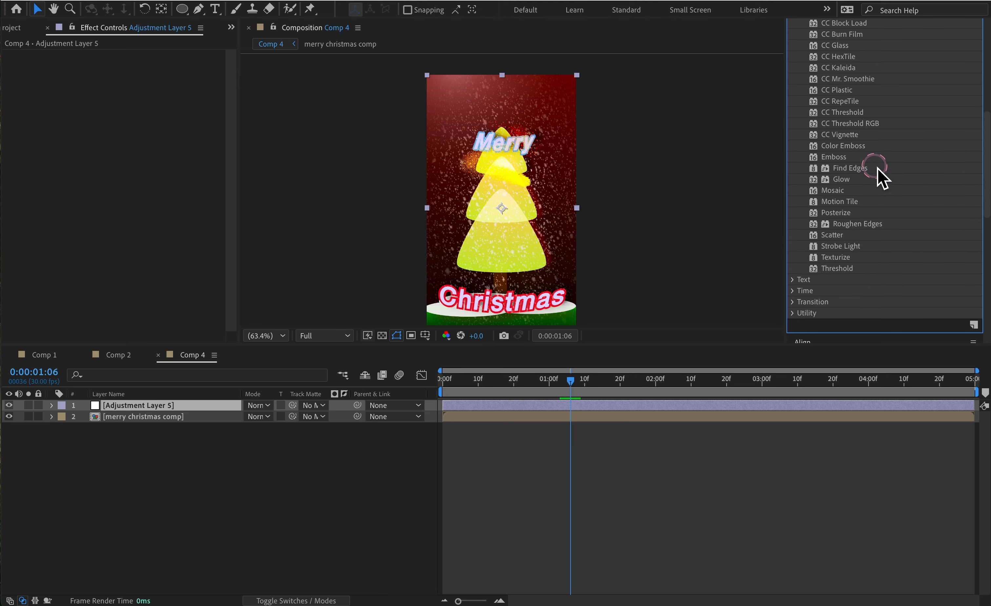
pyautogui.doubleClick(861, 146)
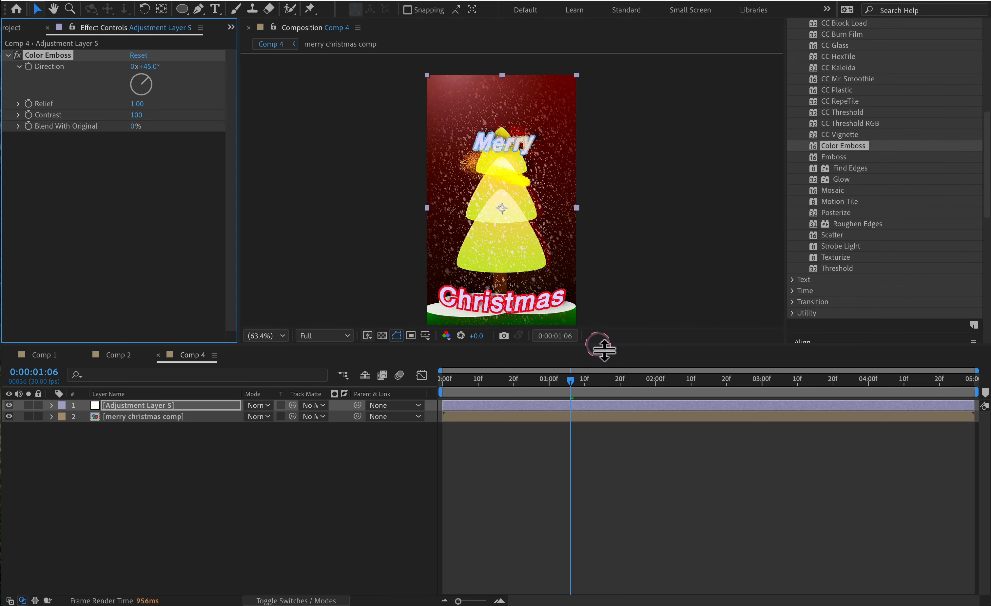
# Enlarge the composition preview, set the Color Emboss Relief to 3.80 and Contrast to 118, and preview the animation.
pyautogui.moveTo(605, 350); pyautogui.dragTo(604, 462)
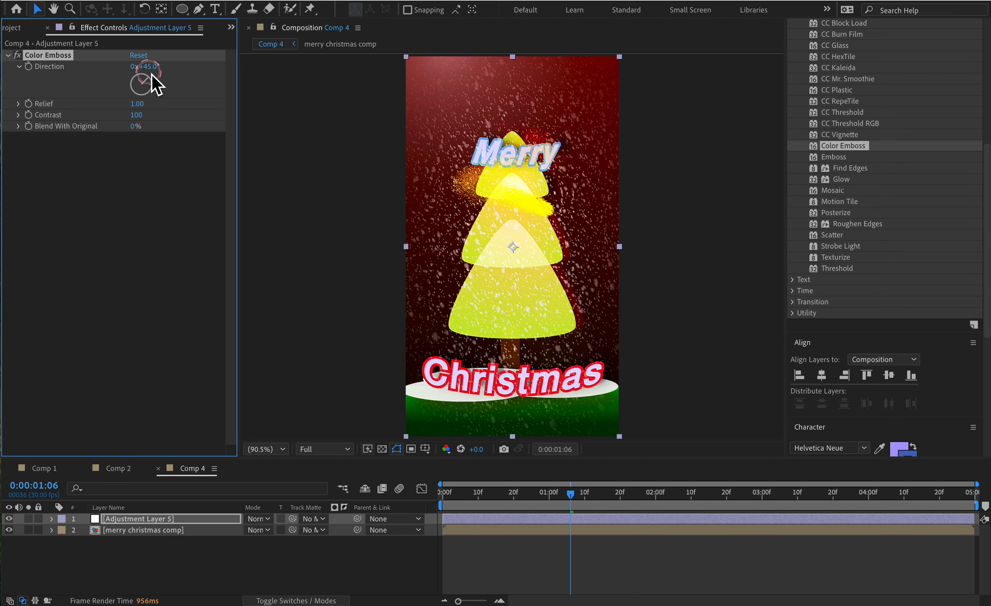
pyautogui.moveTo(148, 105)
pyautogui.mouseDown()
pyautogui.moveTo(160, 105)
pyautogui.moveTo(157, 118)
pyautogui.mouseUp()
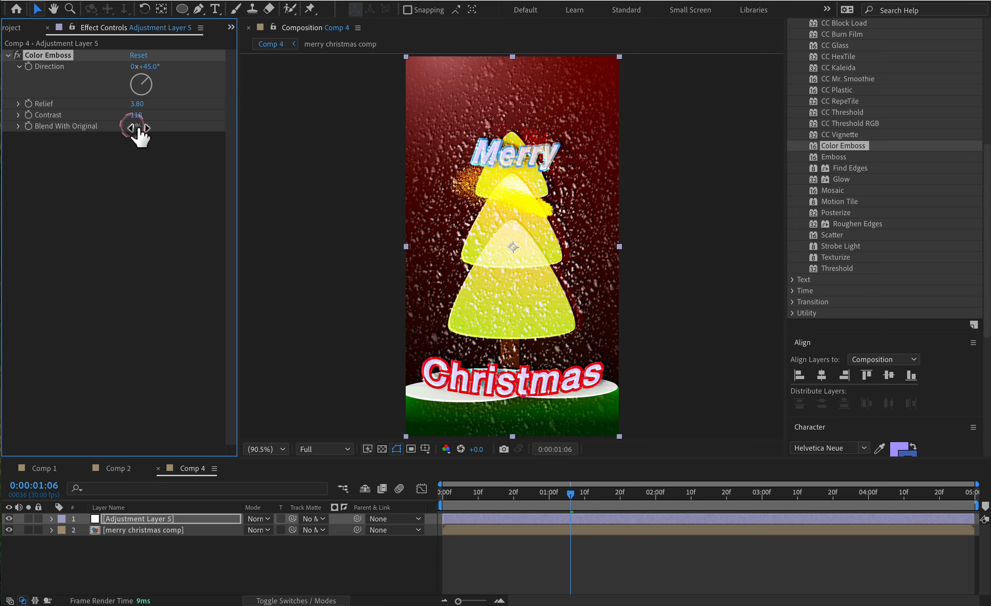
pyautogui.press('space')
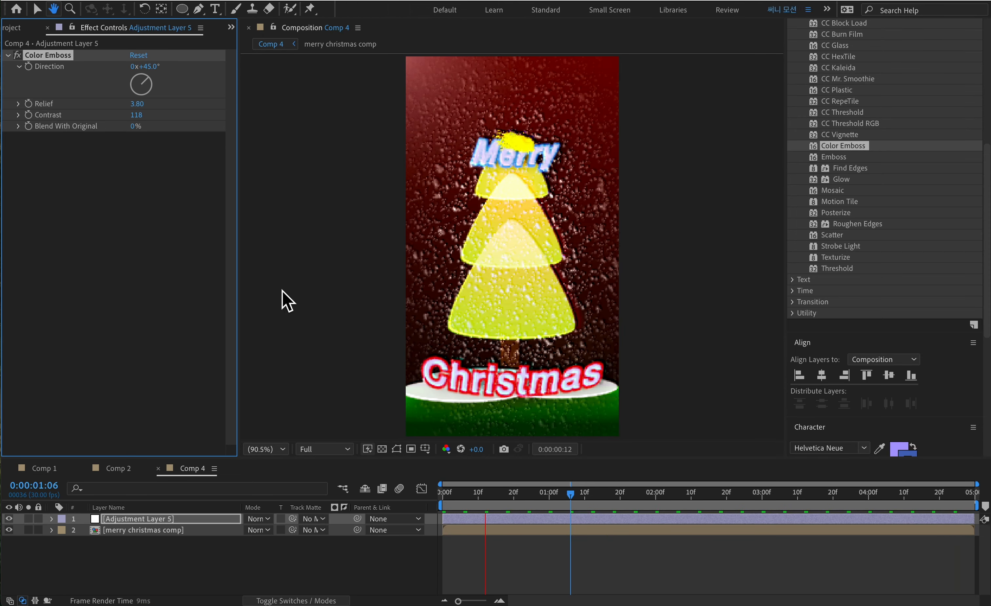
pyautogui.press('space')
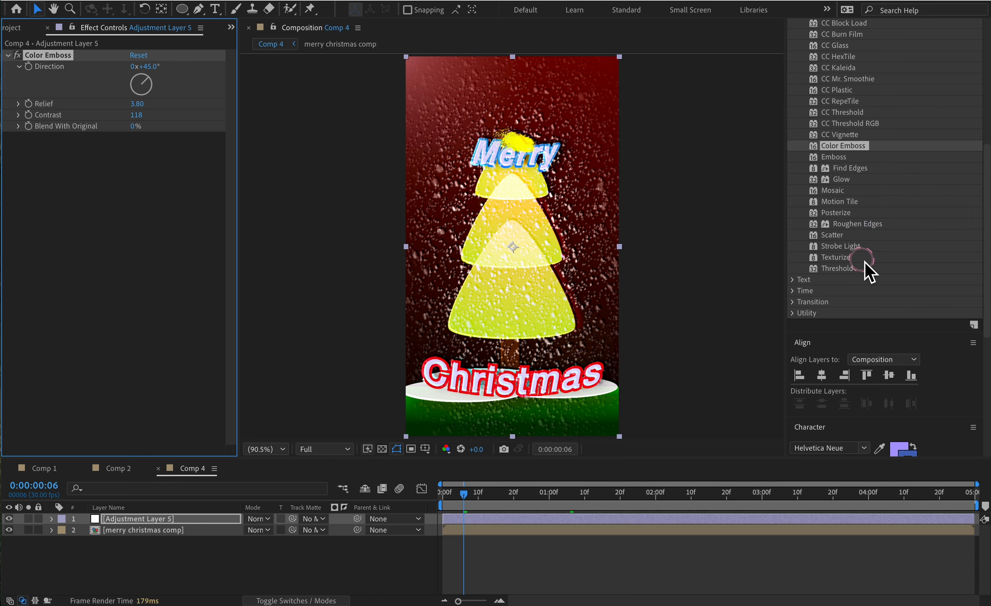
# Apply the Glow effect to the adjustment layer with Glow Threshold 98.8% and Glow Radius 1.0.
pyautogui.doubleClick(844, 182)
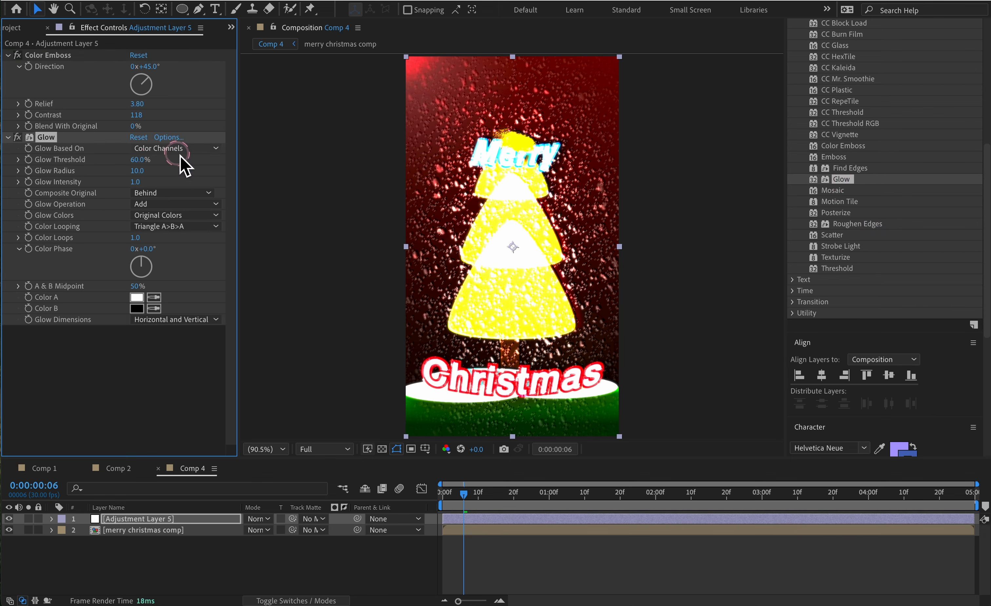
pyautogui.click(138, 171)
pyautogui.moveTo(139, 171); pyautogui.dragTo(244, 169)
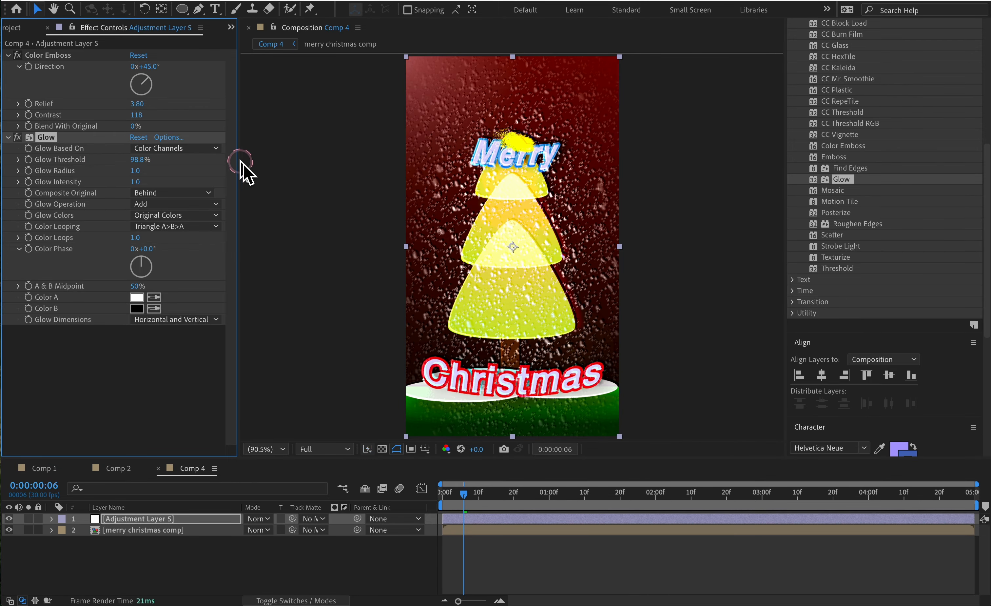
pyautogui.click(216, 216)
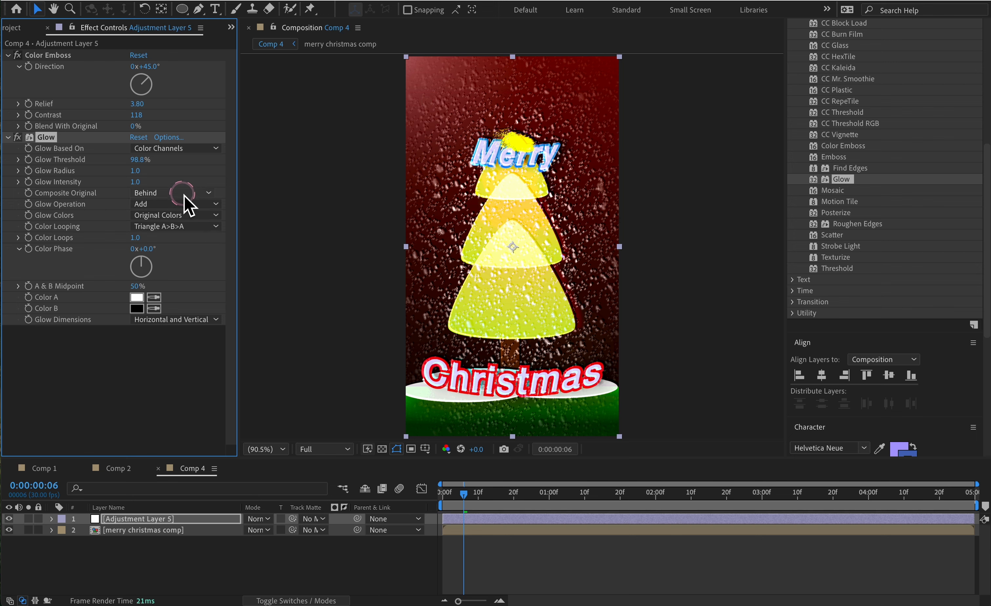
# Set the Glow effect's Color B to red FF4242 and preview the animation.
pyautogui.click(137, 308)
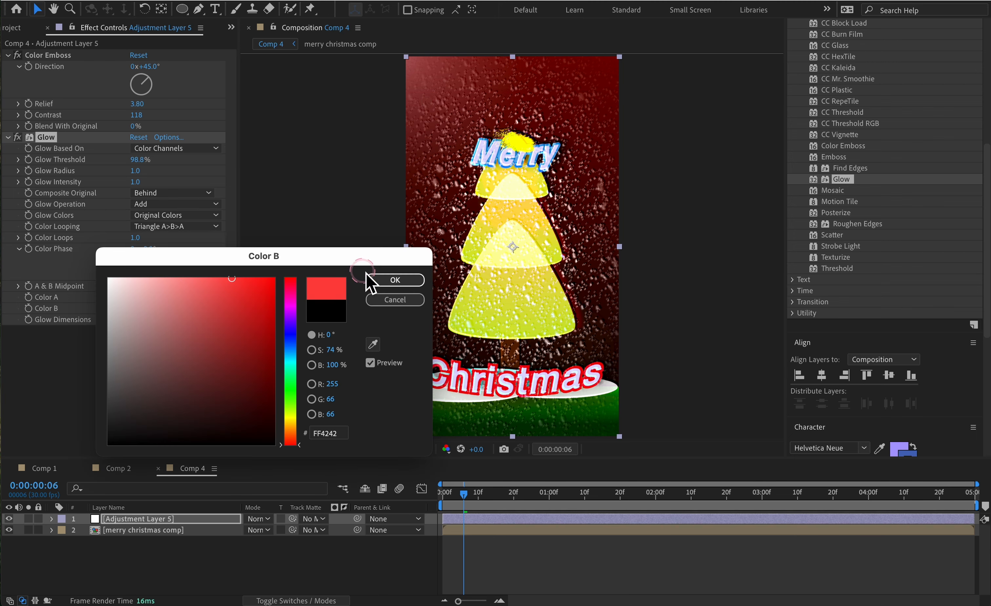
pyautogui.click(386, 281)
pyautogui.click(54, 138)
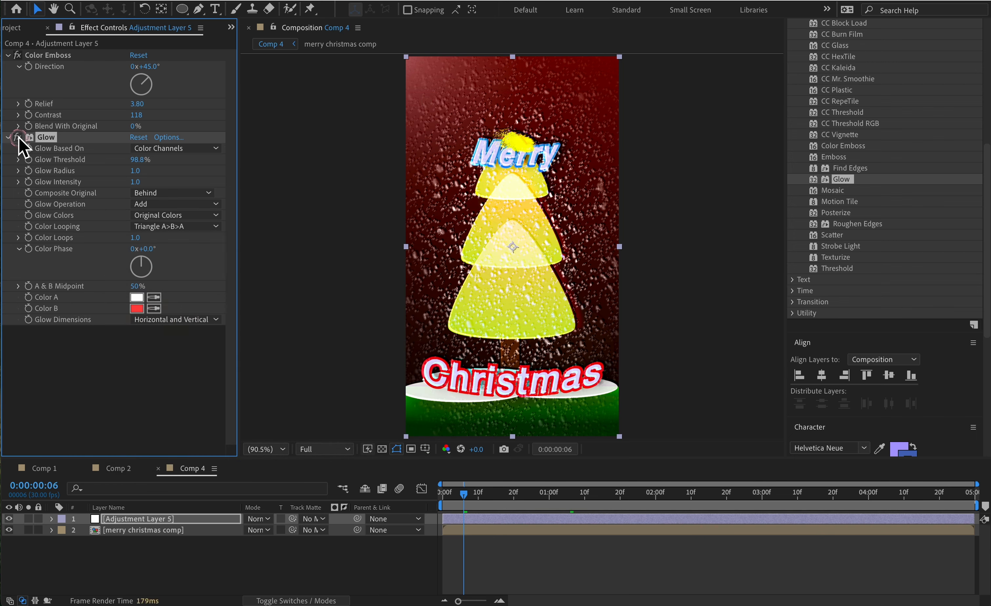
pyautogui.press('space')
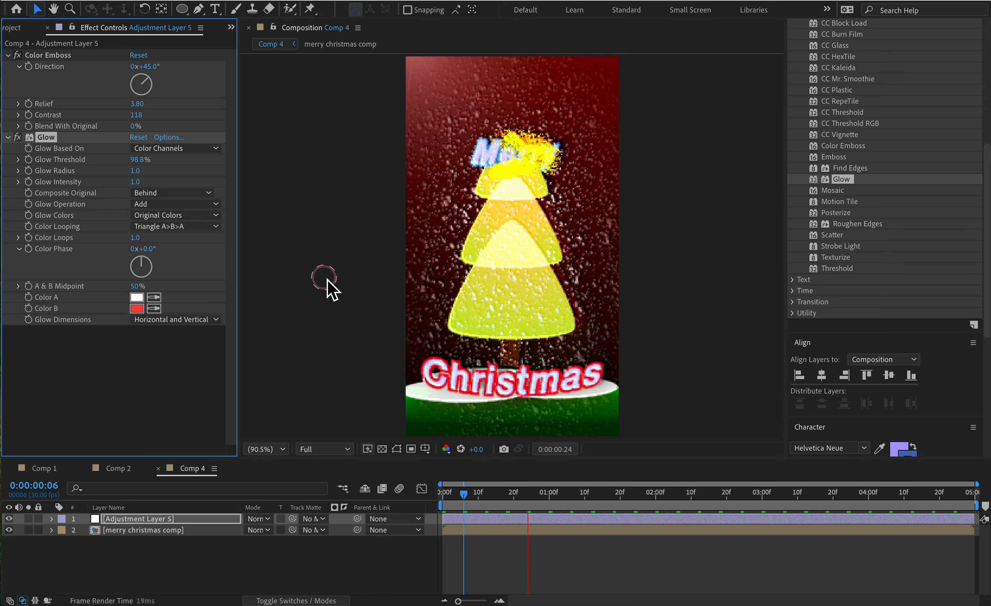
pyautogui.click(690, 206)
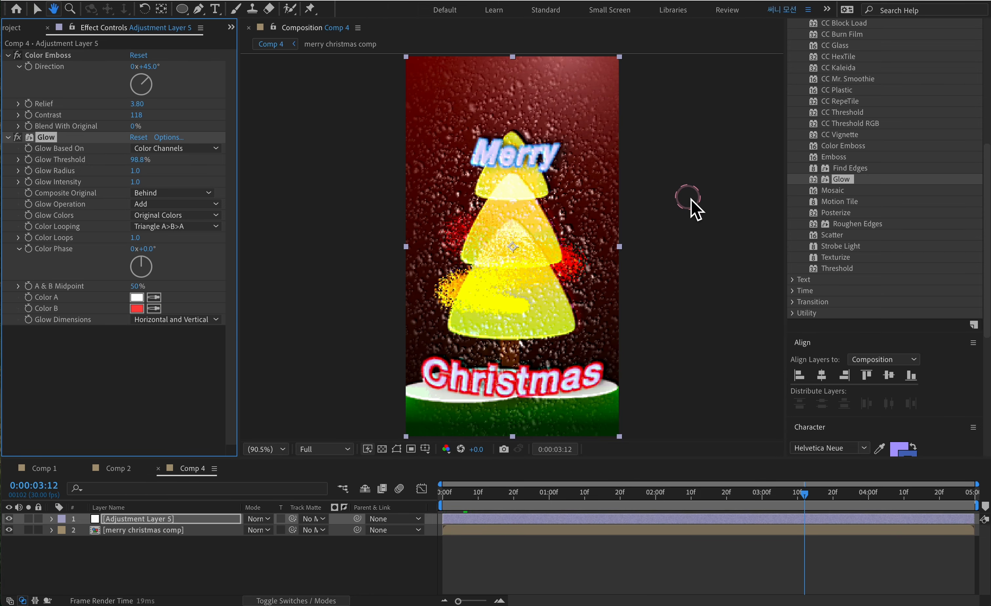
# Apply the Cartoon effect to the adjustment layer with Detail Radius 1.8 and Detail Threshold 53.2.
pyautogui.scroll(2, 850, 167)
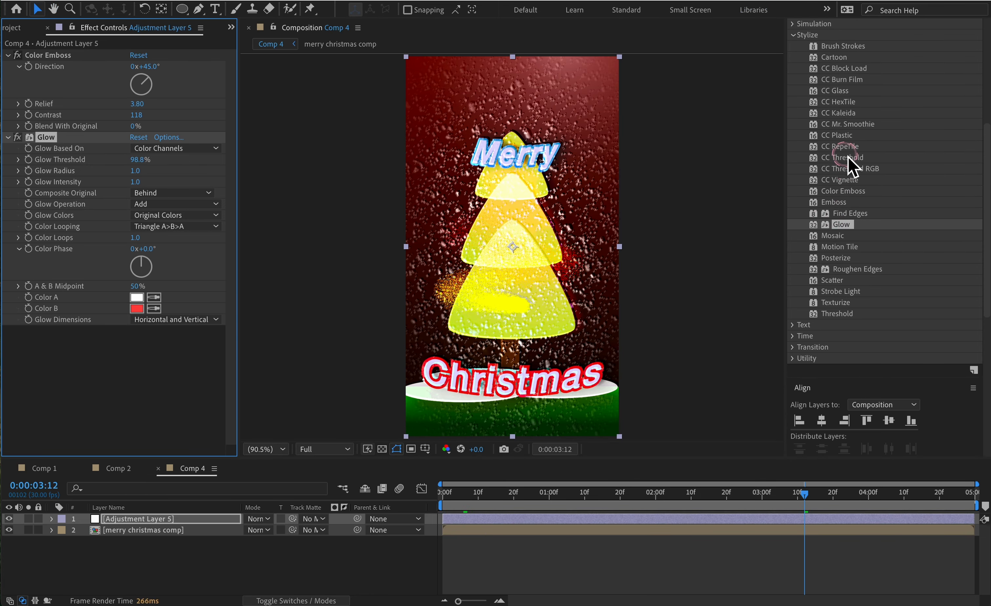
pyautogui.doubleClick(837, 57)
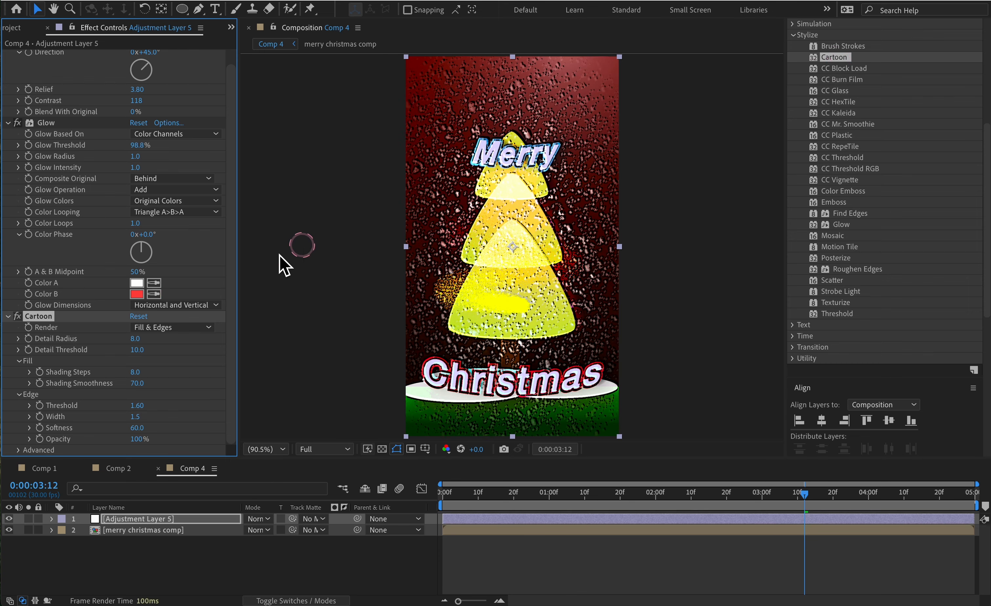
pyautogui.moveTo(137, 338); pyautogui.dragTo(120, 335)
pyautogui.moveTo(39, 335); pyautogui.dragTo(42, 336)
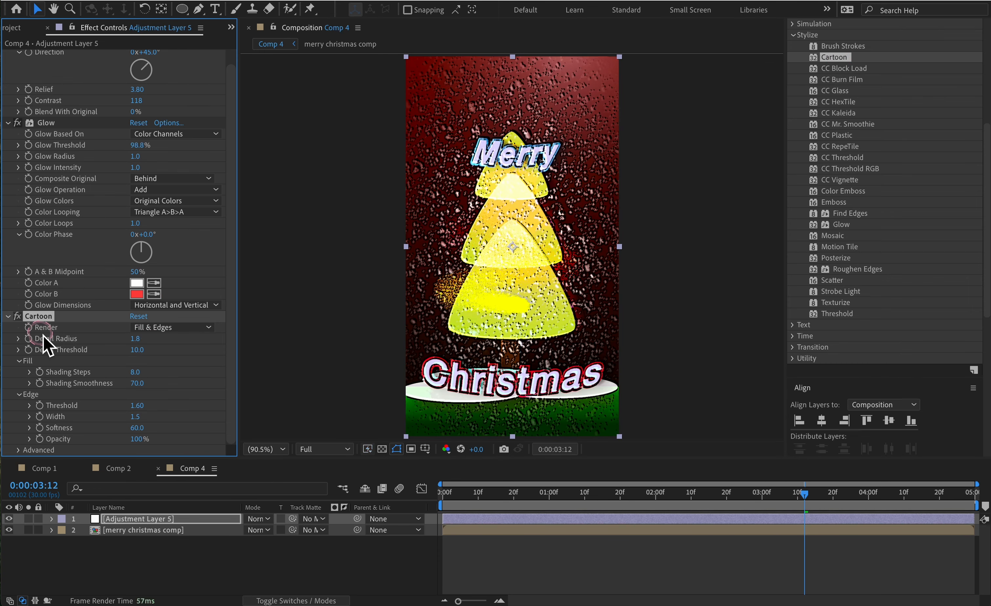
pyautogui.moveTo(138, 350); pyautogui.dragTo(311, 354)
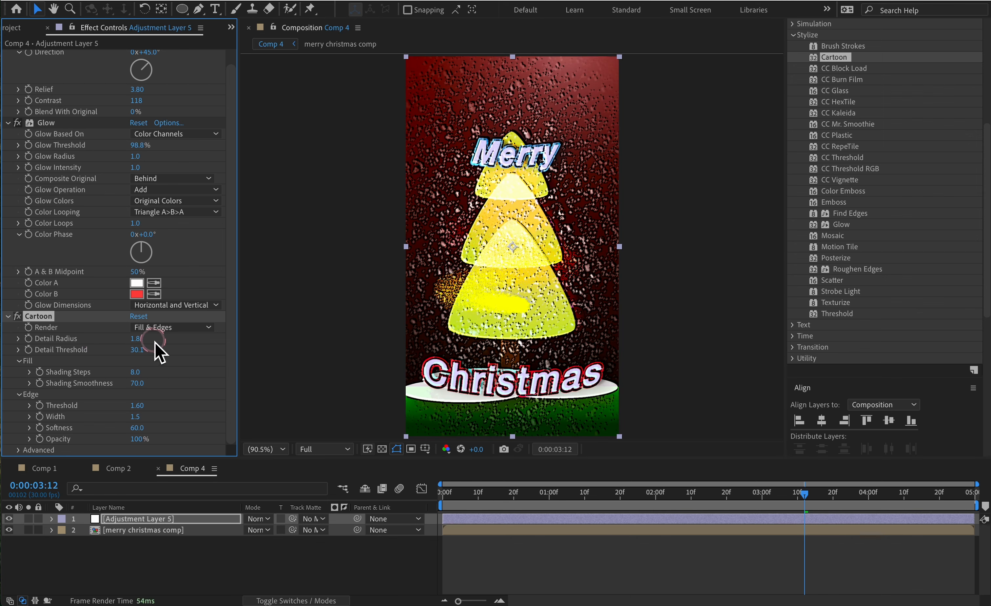
pyautogui.moveTo(139, 351); pyautogui.dragTo(295, 361)
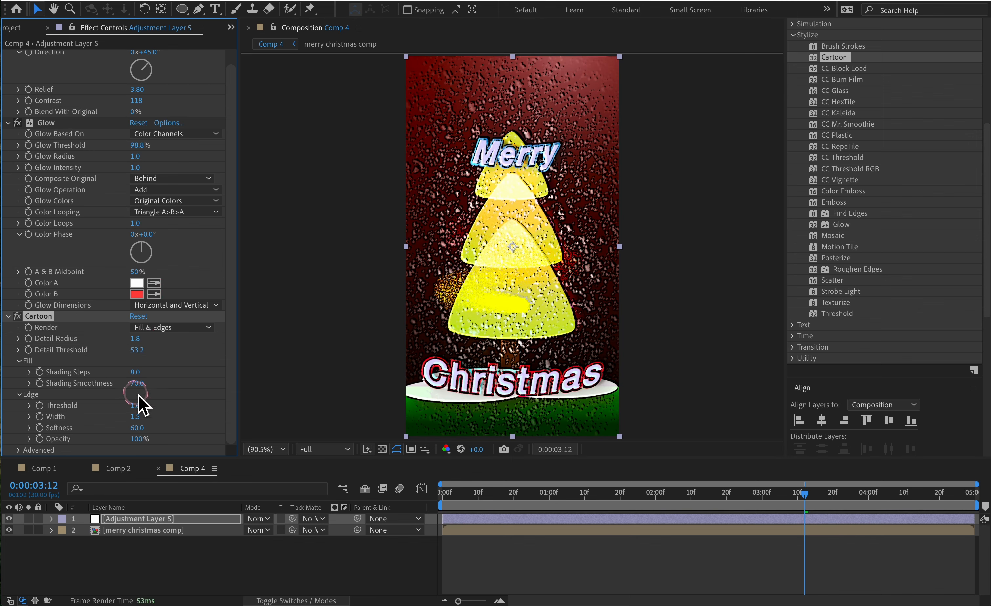
# Set the Cartoon effect's Shading Steps to 4.0, Shading Smoothness to 89.1 and edge Softness to 92.0.
pyautogui.moveTo(142, 380)
pyautogui.mouseDown()
pyautogui.moveTo(111, 381)
pyautogui.moveTo(274, 399)
pyautogui.mouseUp()
pyautogui.moveTo(138, 428); pyautogui.dragTo(249, 439)
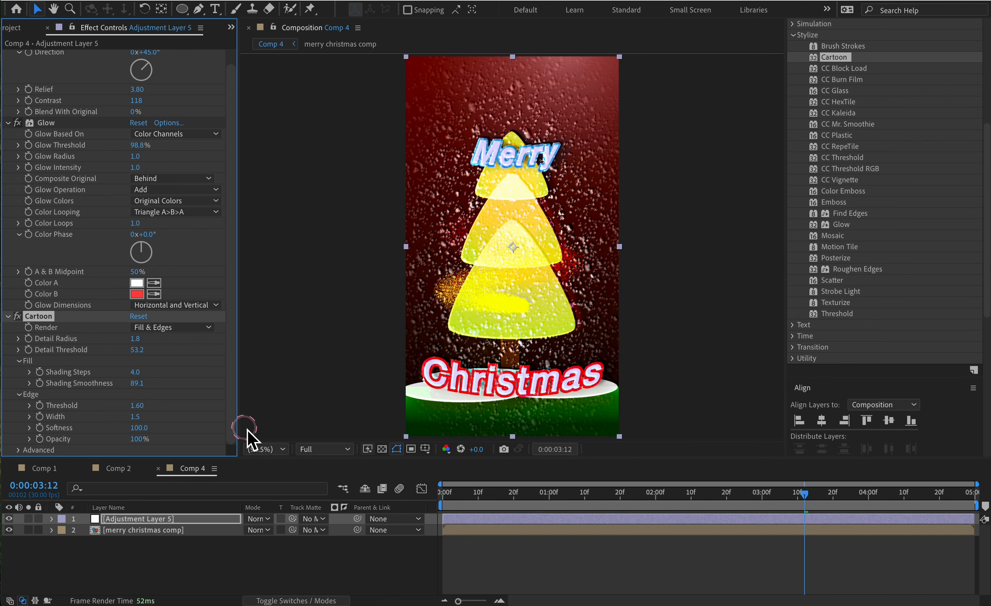
pyautogui.moveTo(138, 428)
pyautogui.mouseDown()
pyautogui.moveTo(159, 428)
pyautogui.moveTo(142, 433)
pyautogui.moveTo(154, 444)
pyautogui.moveTo(139, 429)
pyautogui.mouseUp()
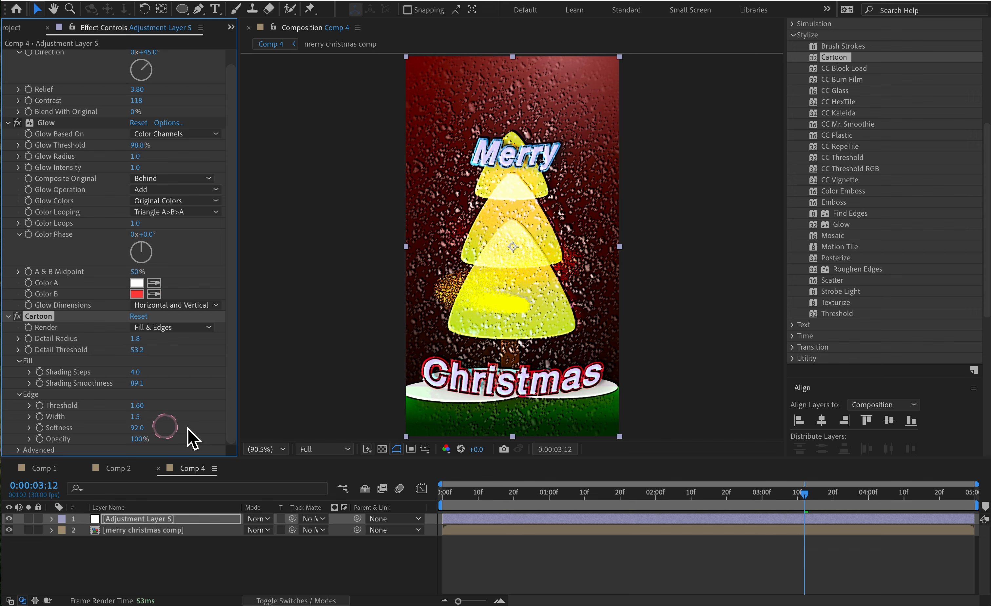
# Try the Overlay blending mode on the adjustment layer.
pyautogui.click(177, 520)
pyautogui.click(263, 518)
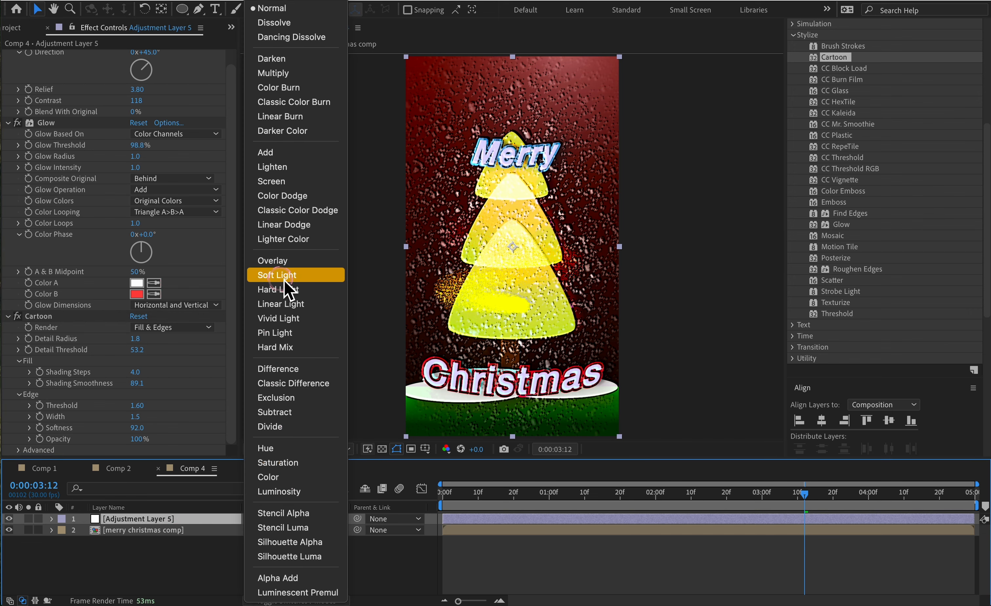
pyautogui.click(285, 261)
pyautogui.click(273, 353)
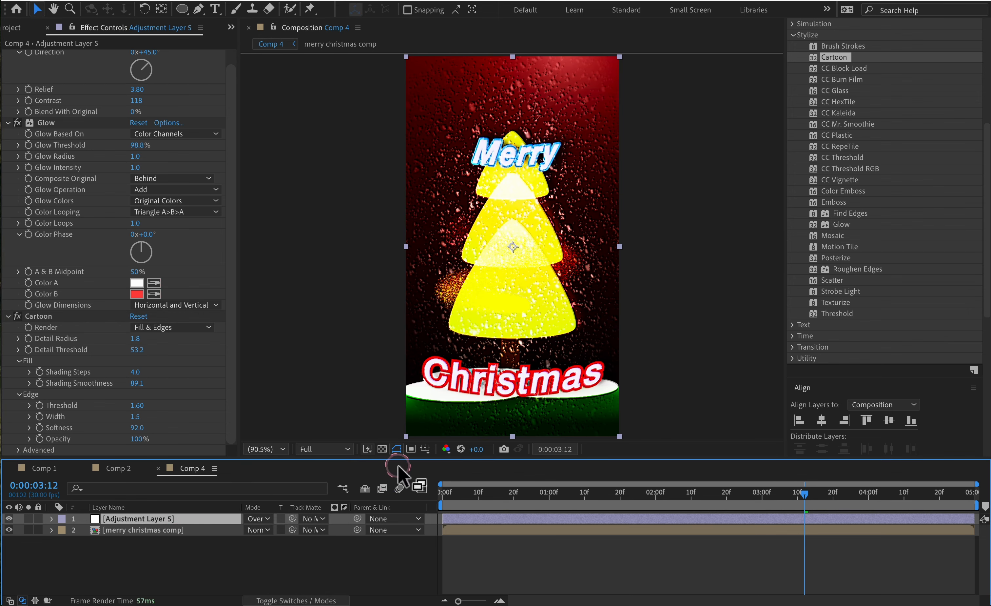
# Cycle the adjustment layer's blending mode from Soft Light through to Stencil Luma and check the frame at several times.
pyautogui.hotkey('shift', '=')
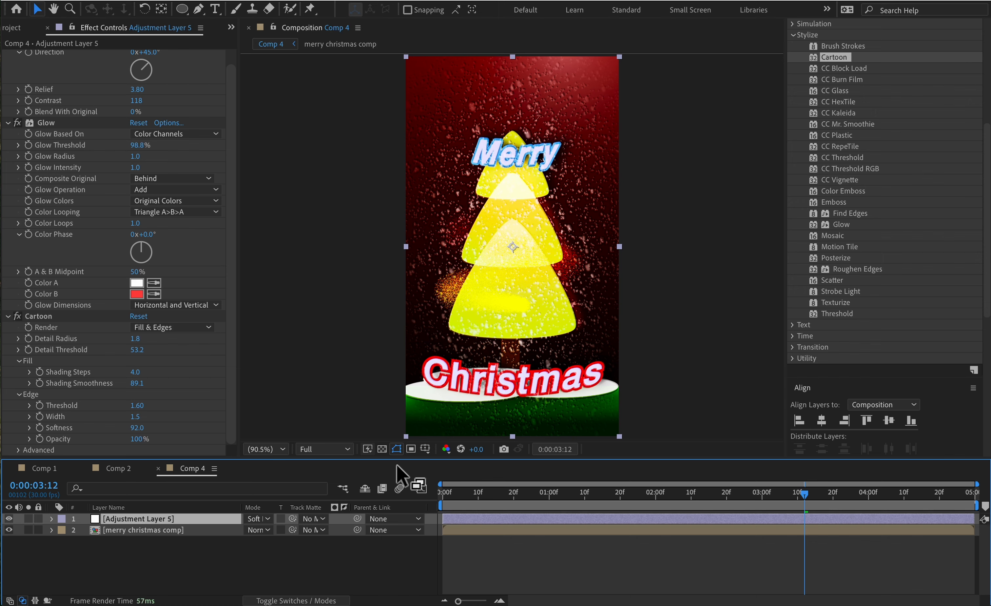
pyautogui.hotkey('shift', '=')
pyautogui.hotkey('shift', '=')
pyautogui.hotkey('shift', '=')
pyautogui.hotkey('shift', '=')
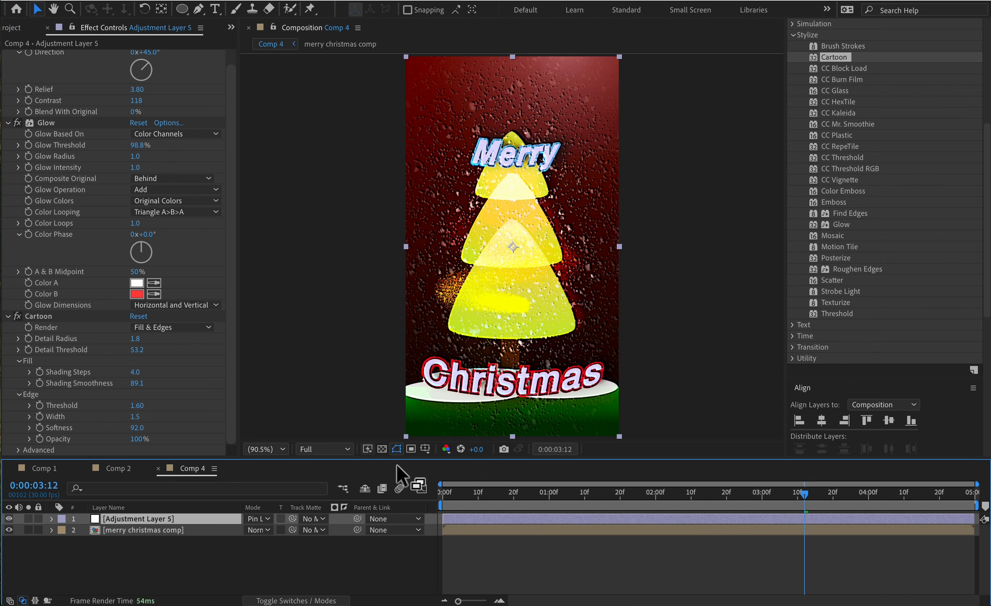
pyautogui.hotkey('shift', '=')
pyautogui.hotkey('shift', '=')
pyautogui.hotkey('shift', '=')
pyautogui.hotkey('shift', '=')
pyautogui.hotkey('shift', '=')
pyautogui.hotkey('shift', '=')
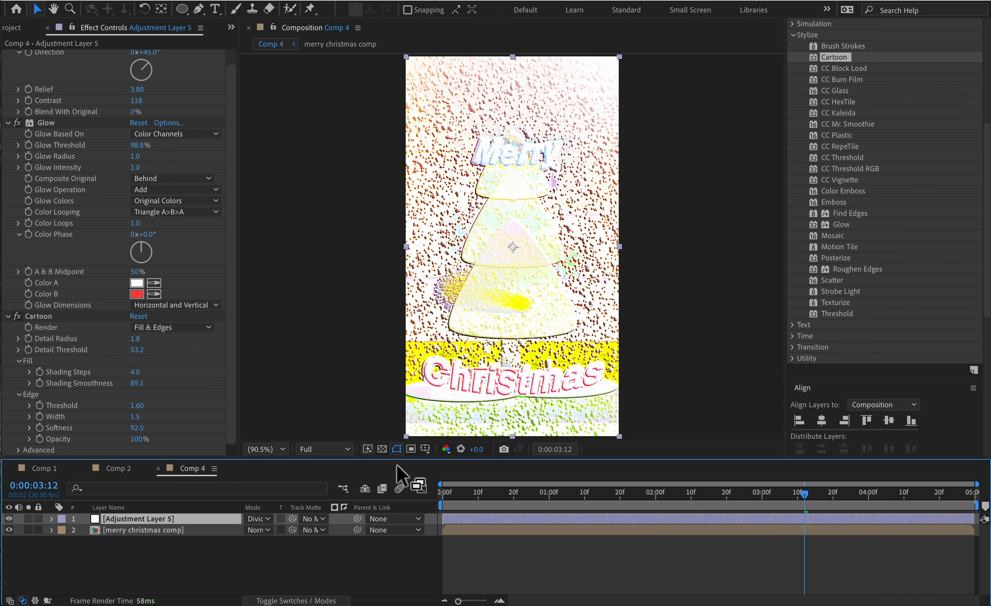
pyautogui.hotkey('shift', '=')
pyautogui.hotkey('shift', '=')
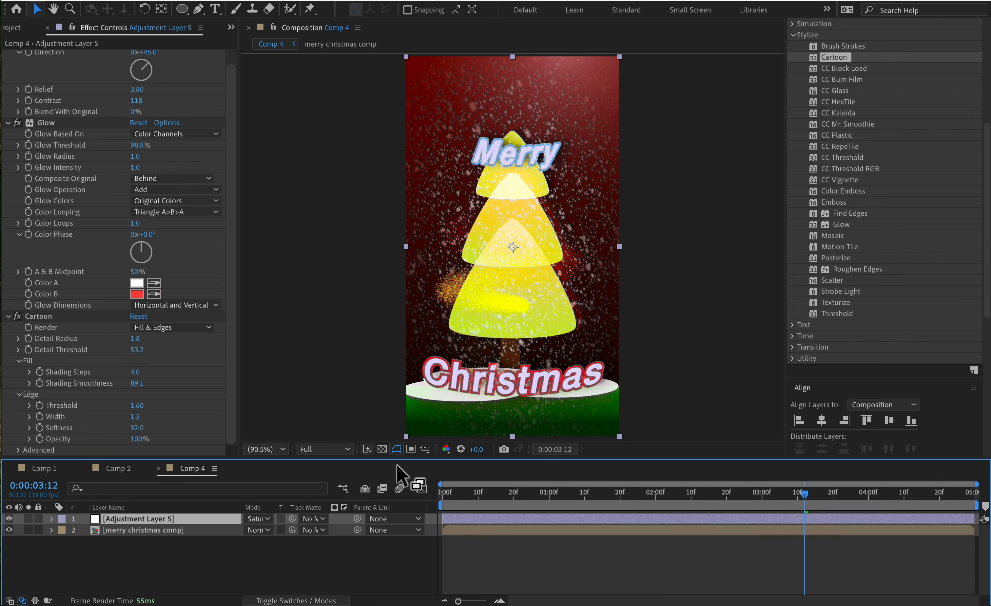
pyautogui.hotkey('shift', '=')
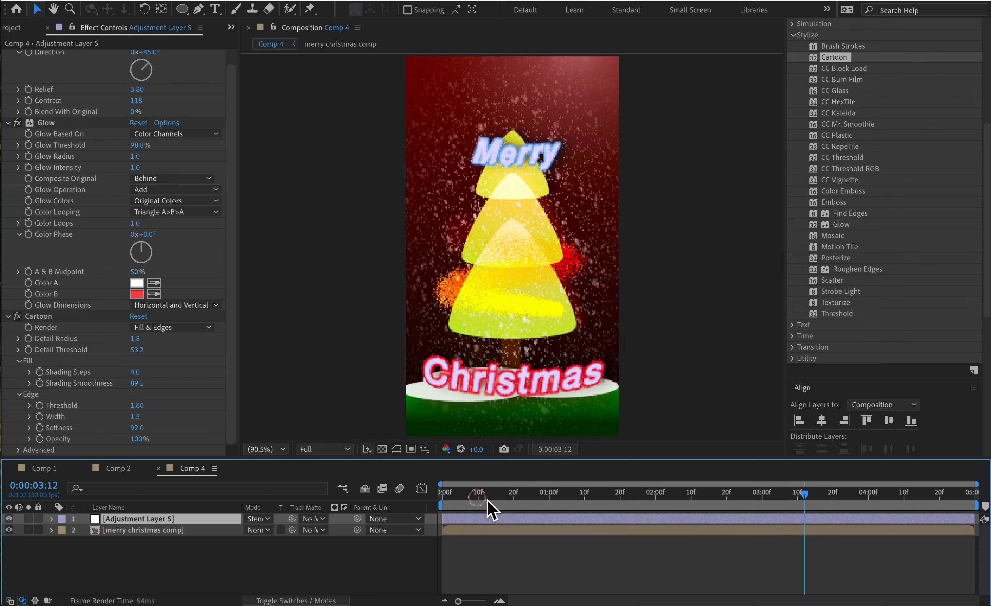
pyautogui.click(688, 493)
pyautogui.click(858, 493)
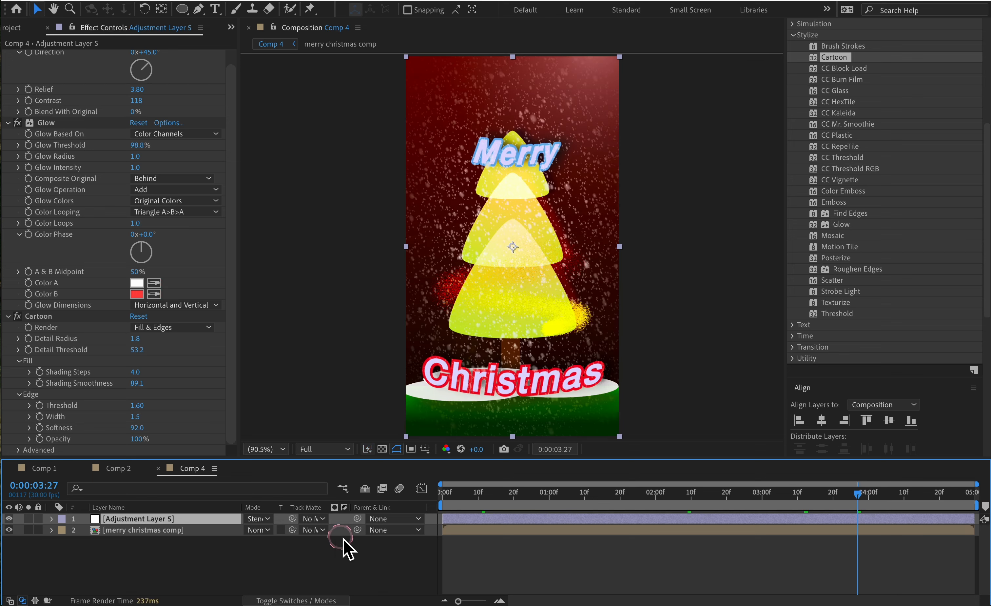
pyautogui.click(310, 522)
# Step the adjustment layer's blending mode from Multiply into the lightening group, settle on a lightening mode and play the animation.
pyautogui.click(260, 518)
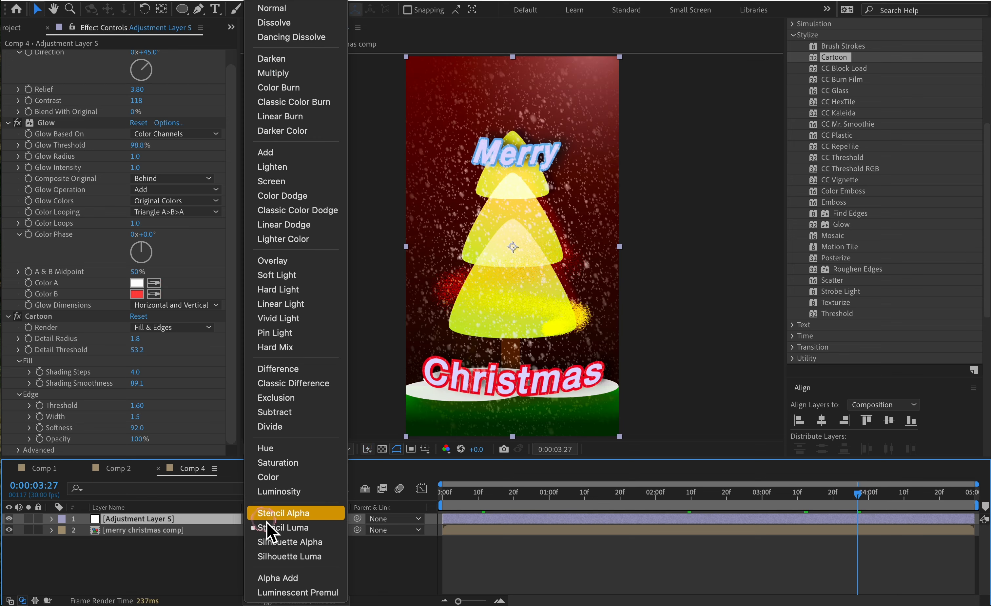
pyautogui.click(288, 74)
pyautogui.hotkey('shift', '=')
pyautogui.hotkey('shift', '=')
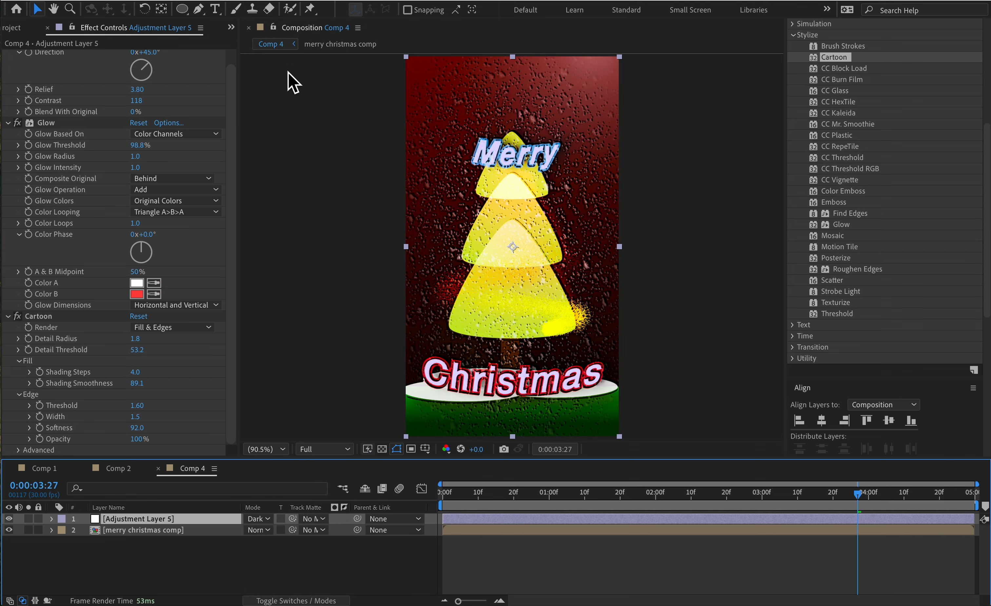
pyautogui.hotkey('shift', '=')
pyautogui.hotkey('shift', '=')
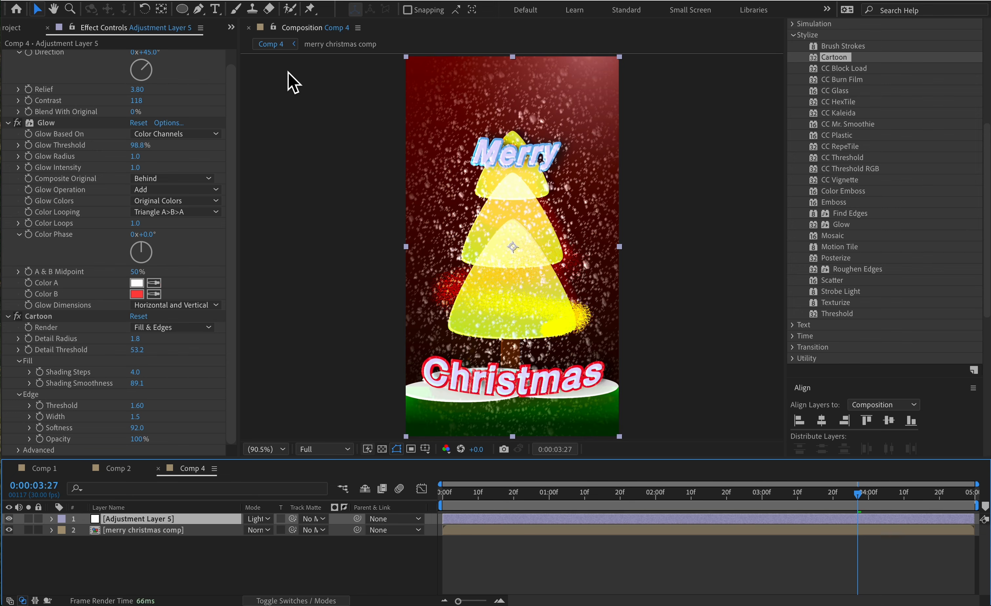
pyautogui.hotkey('shift', '-')
pyautogui.hotkey('shift', '=')
pyautogui.hotkey('shift', '=')
pyautogui.hotkey('shift', '=')
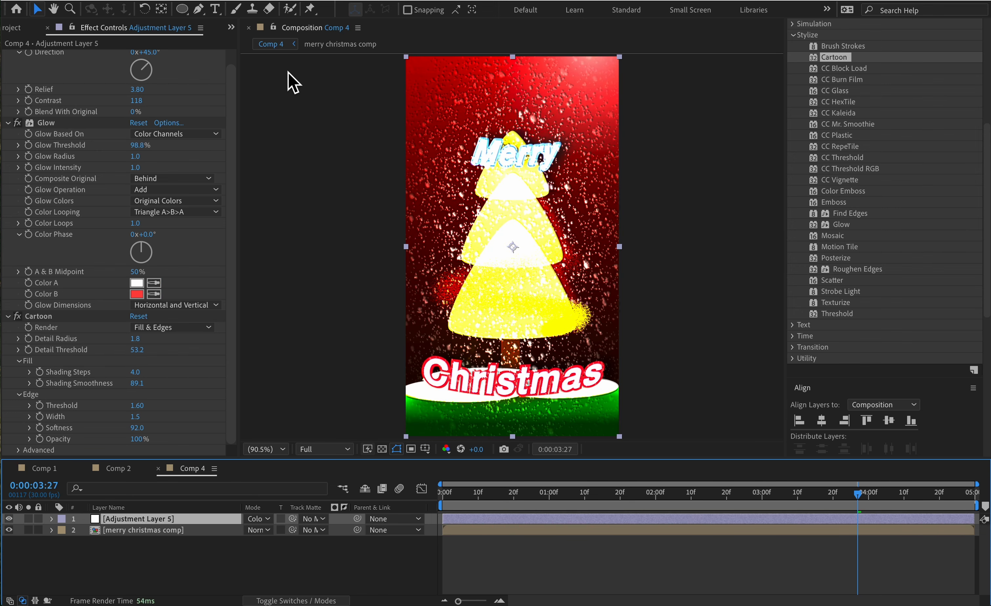
pyautogui.hotkey('shift', '=')
pyautogui.hotkey('shift', '=')
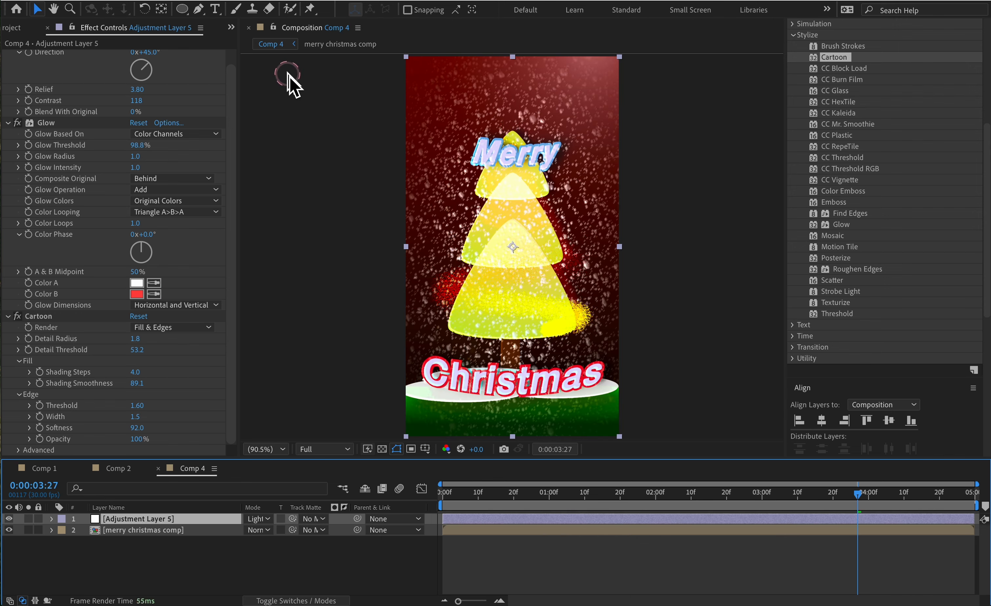
pyautogui.moveTo(473, 490); pyautogui.dragTo(439, 490)
pyautogui.press('space')
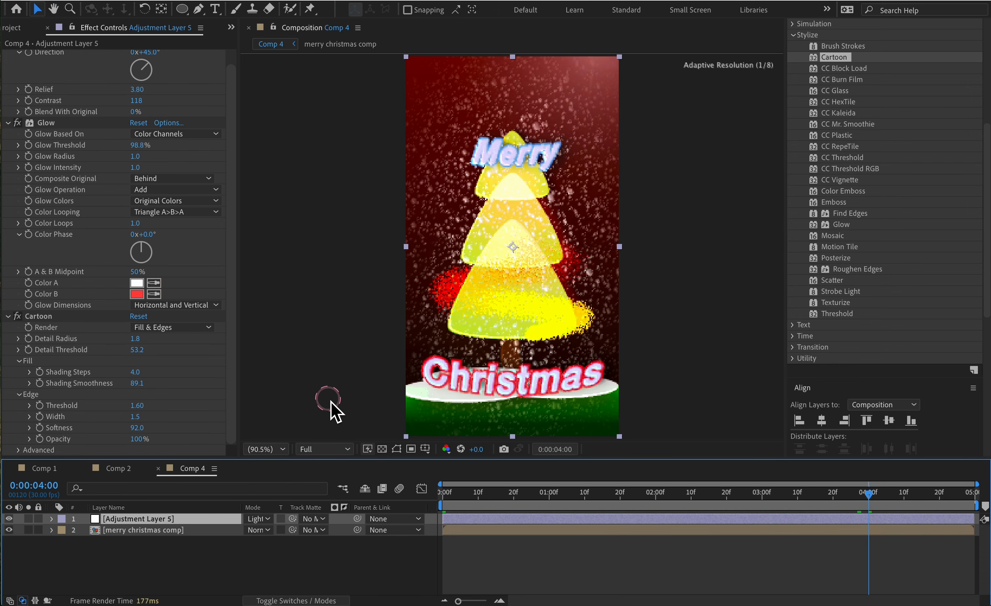
# Duplicate the adjustment layer and scale the copy to 104%.
pyautogui.click(314, 529)
pyautogui.click(179, 535)
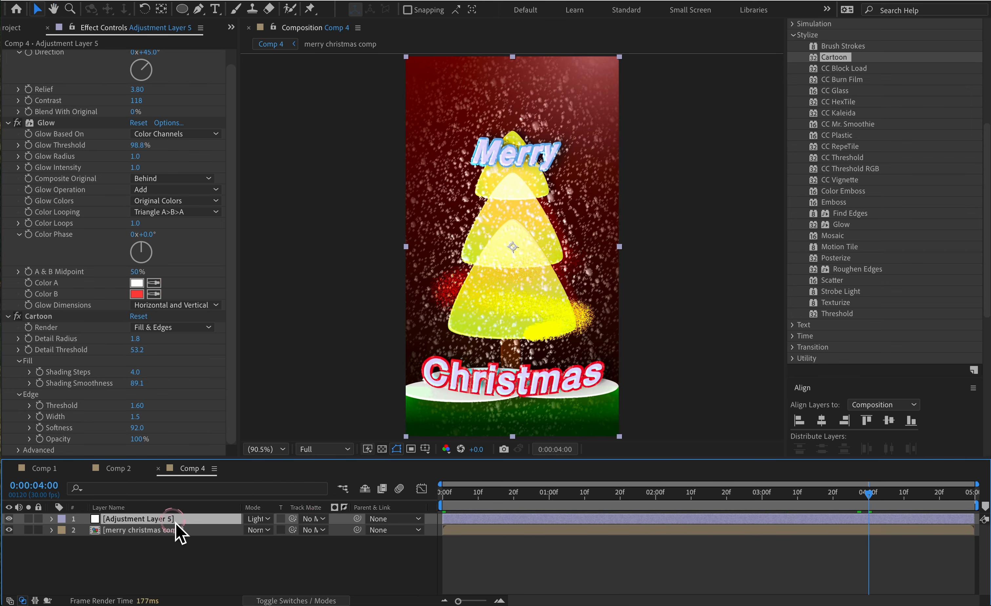
pyautogui.click(175, 523)
pyautogui.hotkey('ctrl', 'd')
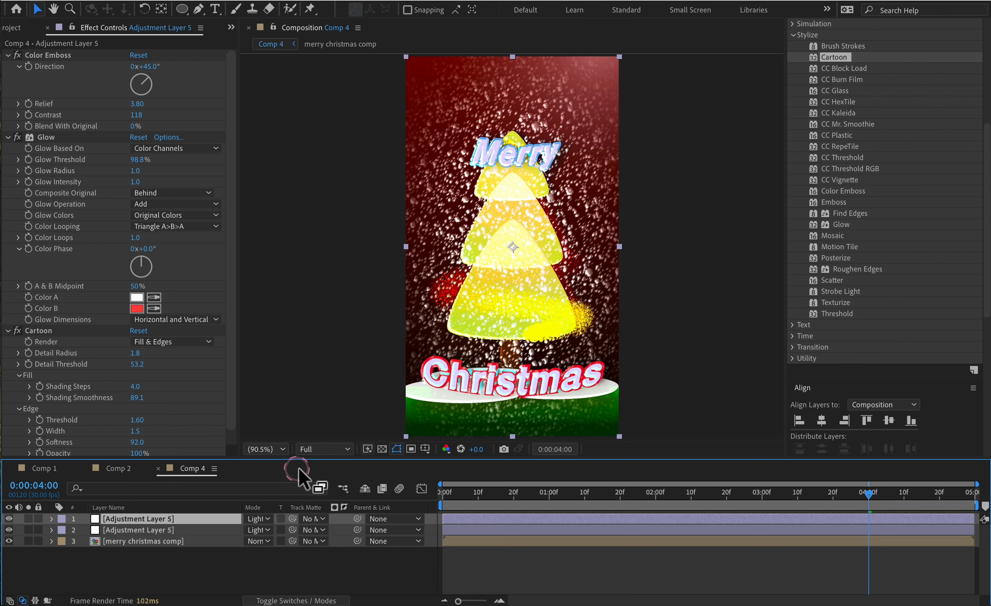
pyautogui.press('s')
pyautogui.moveTo(279, 529); pyautogui.dragTo(296, 534)
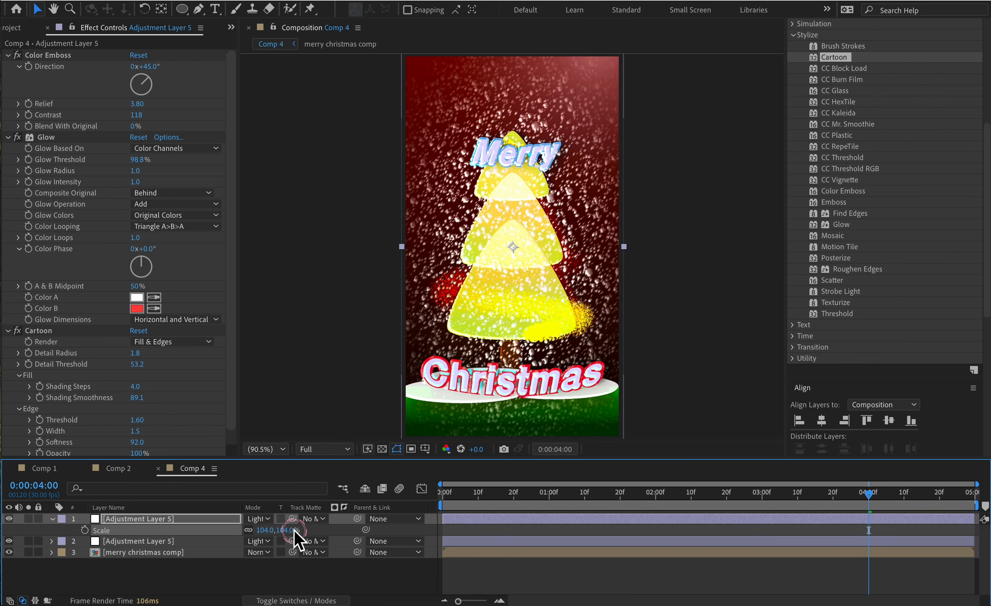
# At the start of the timeline, cycle the duplicate adjustment layer's blending mode from Overlay through the available modes and settle on Multiply.
pyautogui.press('Home')
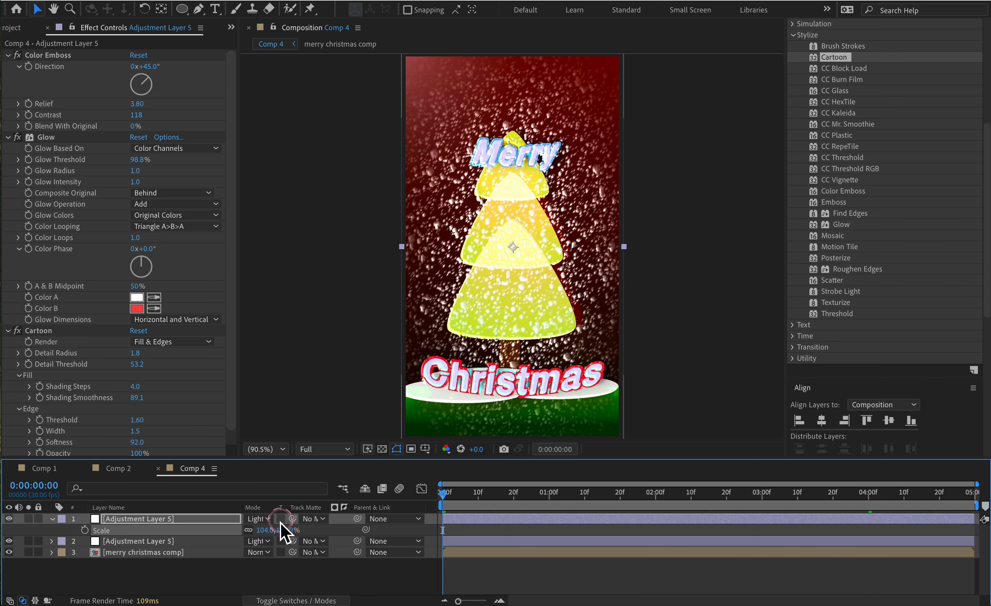
pyautogui.click(263, 518)
pyautogui.click(314, 272)
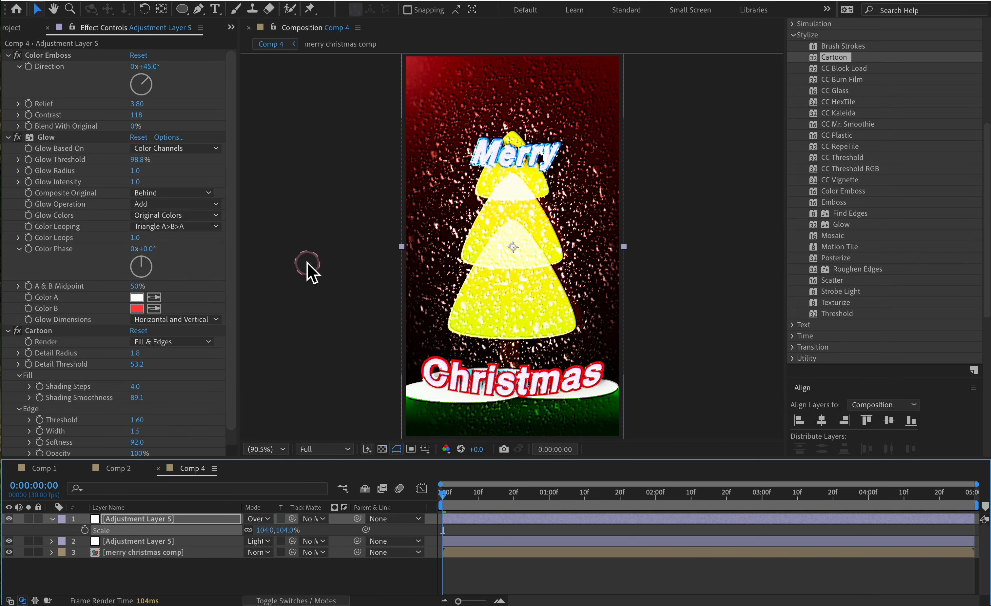
pyautogui.hotkey('shift', '=')
pyautogui.hotkey('shift', '=')
pyautogui.hotkey('shift', '=')
pyautogui.hotkey('shift', '=')
pyautogui.hotkey('shift', '=')
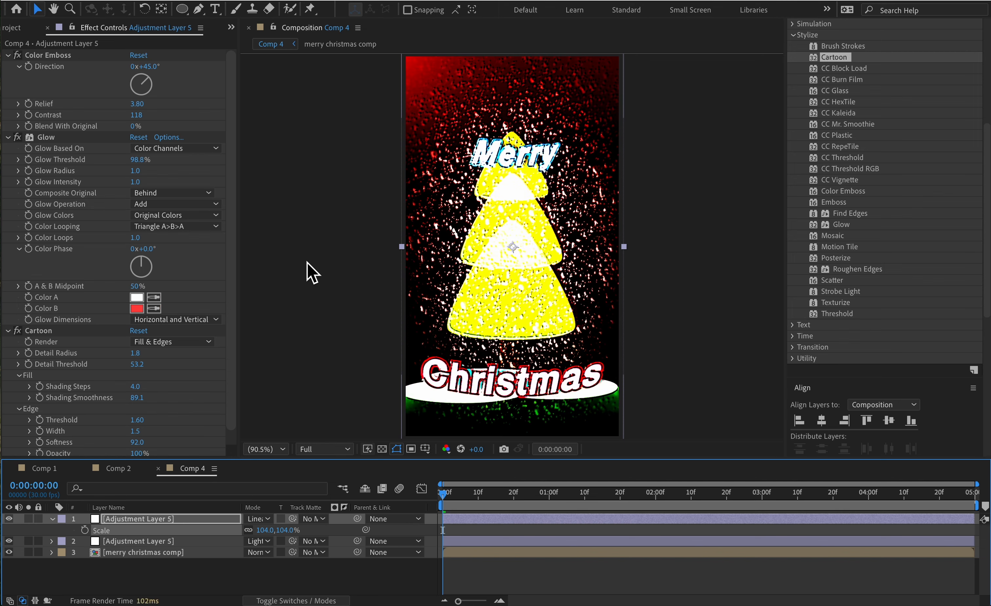
pyautogui.hotkey('shift', '=')
pyautogui.hotkey('shift', '=')
pyautogui.hotkey('shift', '=')
pyautogui.hotkey('shift', '=')
pyautogui.hotkey('shift', '=')
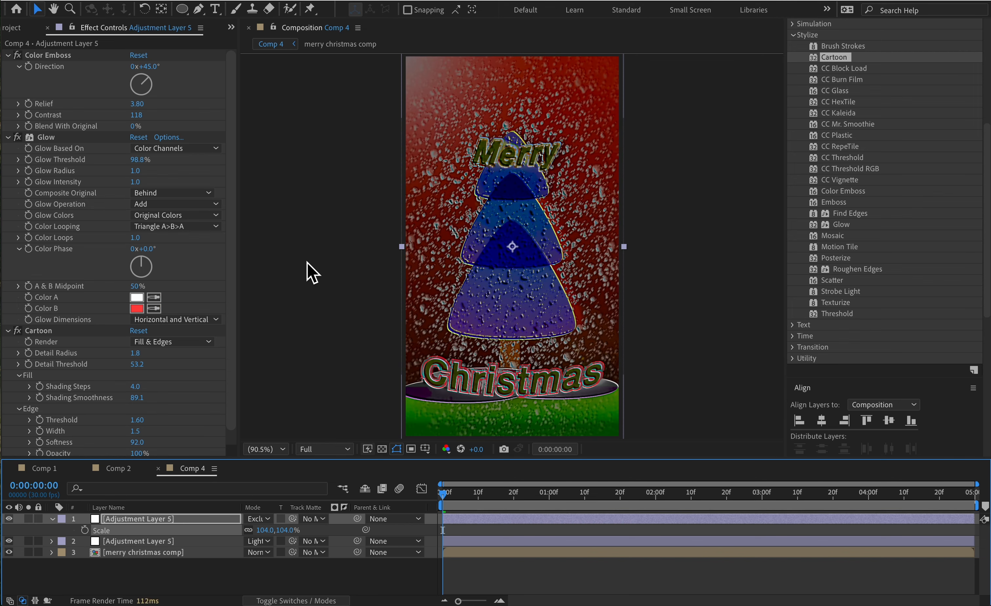
pyautogui.hotkey('shift', '=')
pyautogui.hotkey('shift', '=')
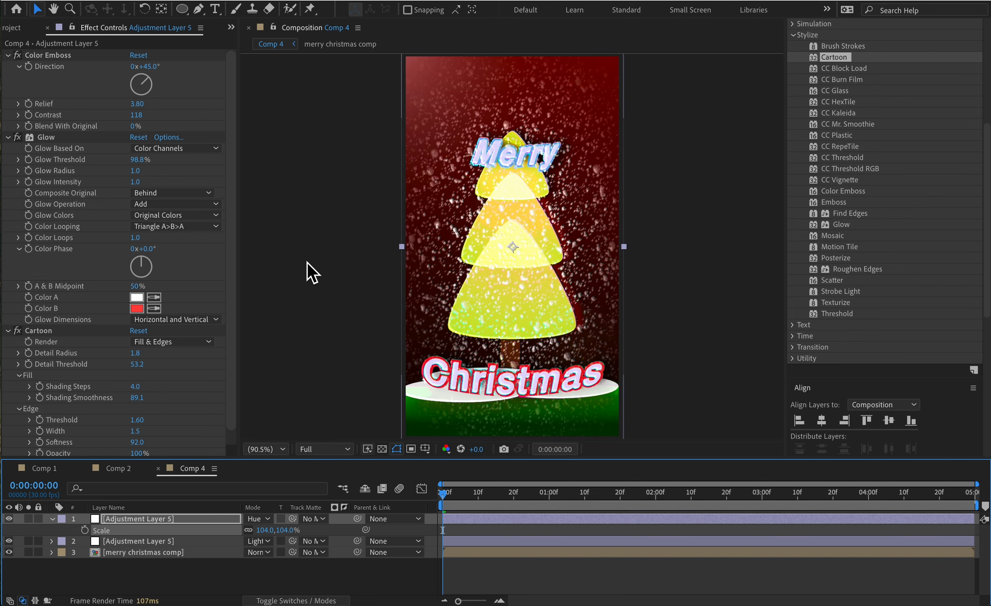
pyautogui.hotkey('shift', '=')
pyautogui.hotkey('shift', '=')
pyautogui.hotkey('shift', '=')
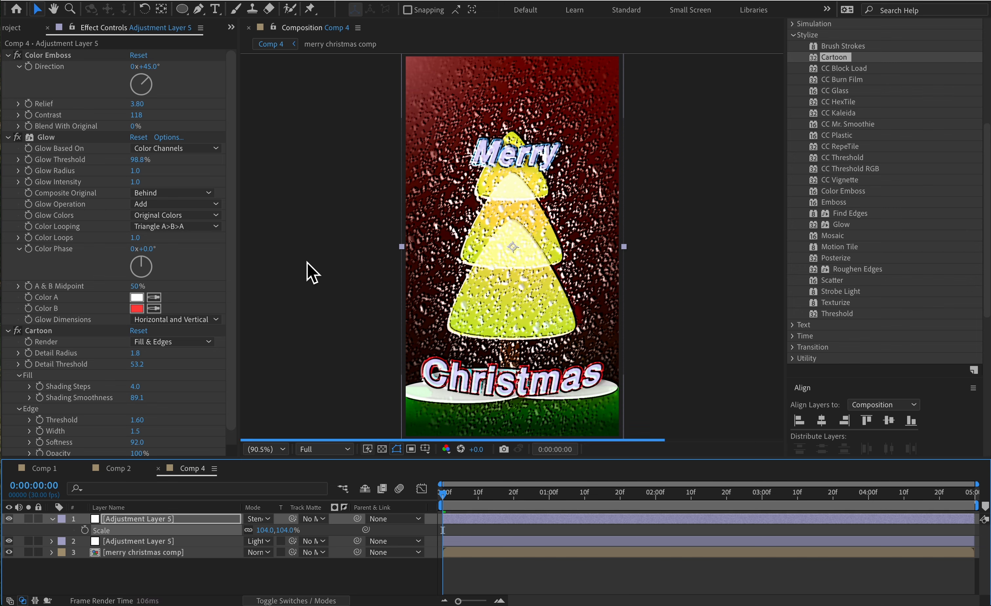
pyautogui.hotkey('shift', '=')
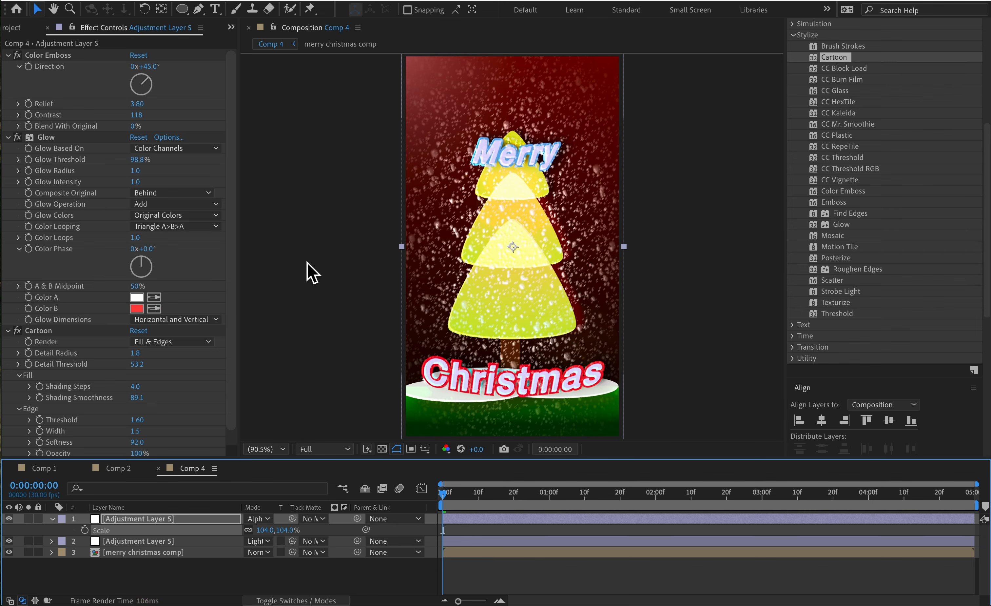
pyautogui.hotkey('shift', '=')
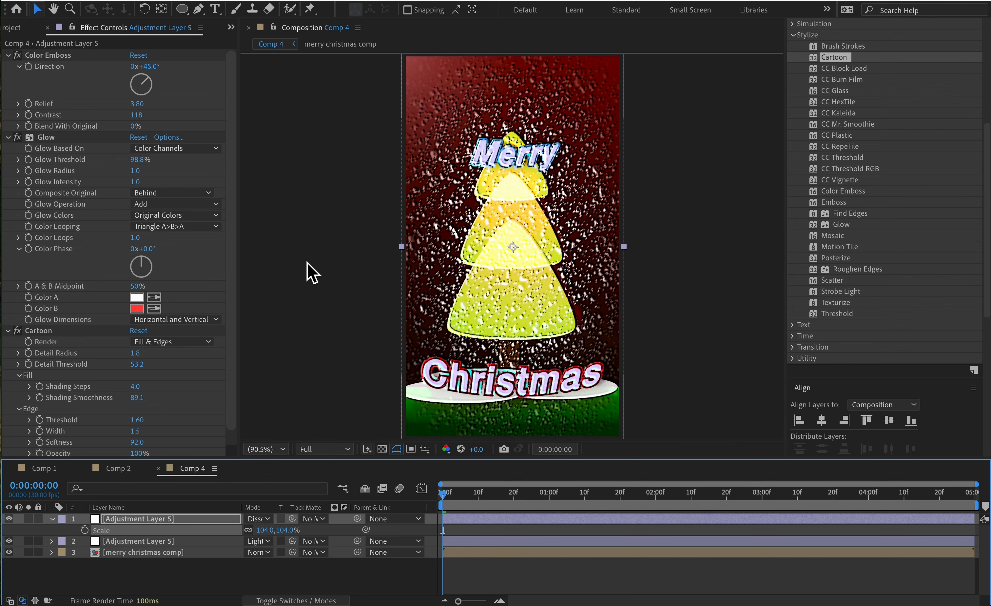
pyautogui.hotkey('shift', '=')
pyautogui.hotkey('shift', '=')
pyautogui.hotkey('shift', '=')
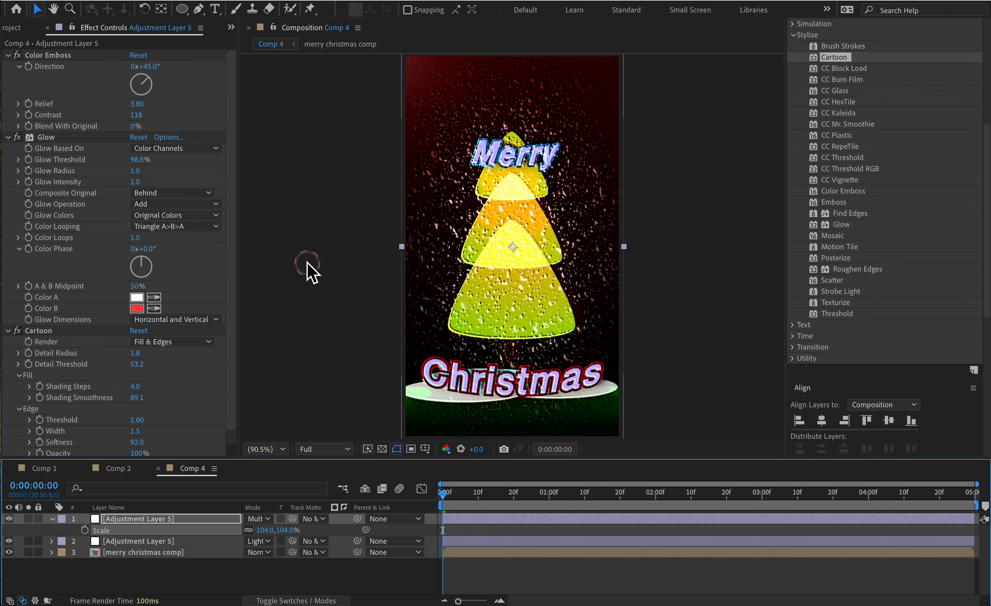
# Set the Multiply adjustment layer's opacity to 42% and place it below the other adjustment layer.
pyautogui.press('t')
pyautogui.moveTo(255, 530); pyautogui.dragTo(193, 542)
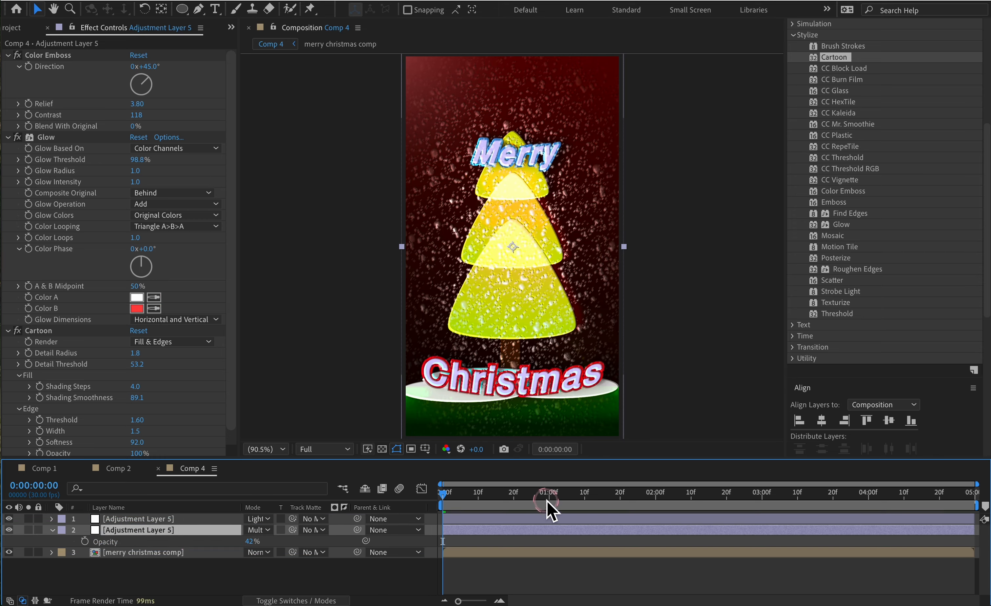
# Play the composition from the start to review the combined adjustment layers, and return to the first frame.
pyautogui.press('space')
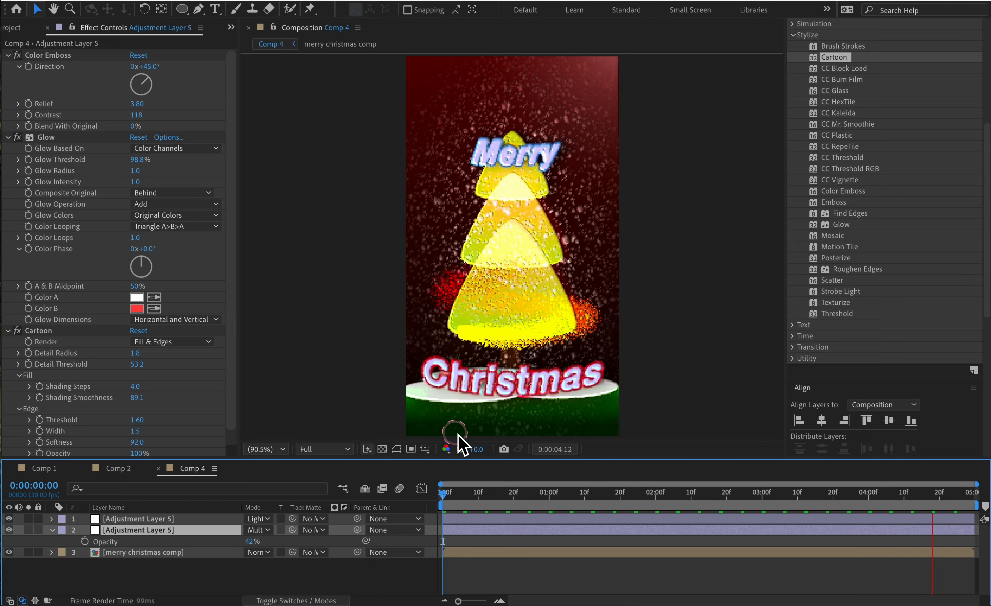
pyautogui.click(218, 528)
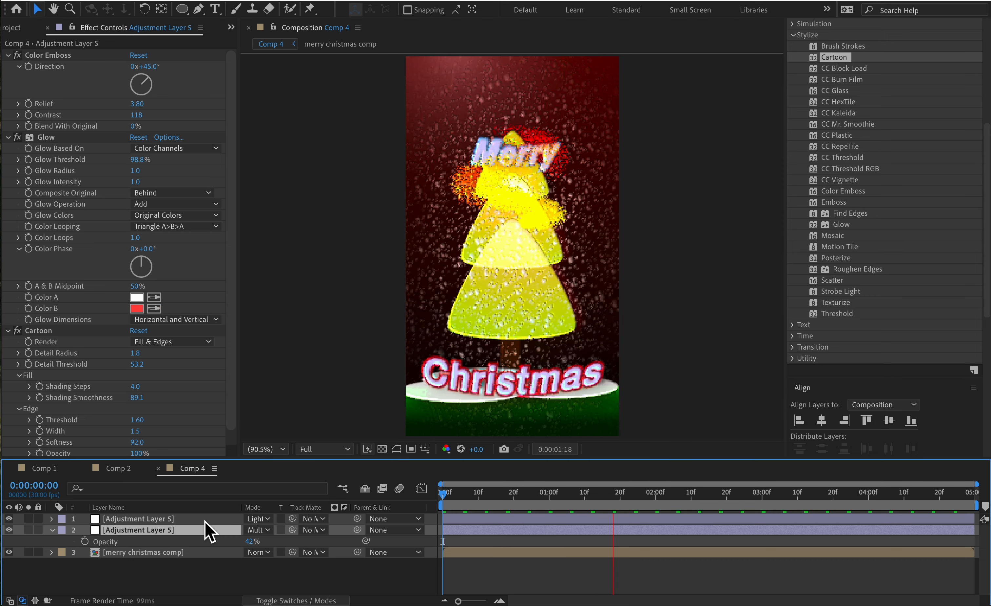
pyautogui.moveTo(545, 503); pyautogui.dragTo(984, 495)
pyautogui.moveTo(438, 491); pyautogui.dragTo(976, 476)
pyautogui.moveTo(489, 508); pyautogui.dragTo(418, 503)
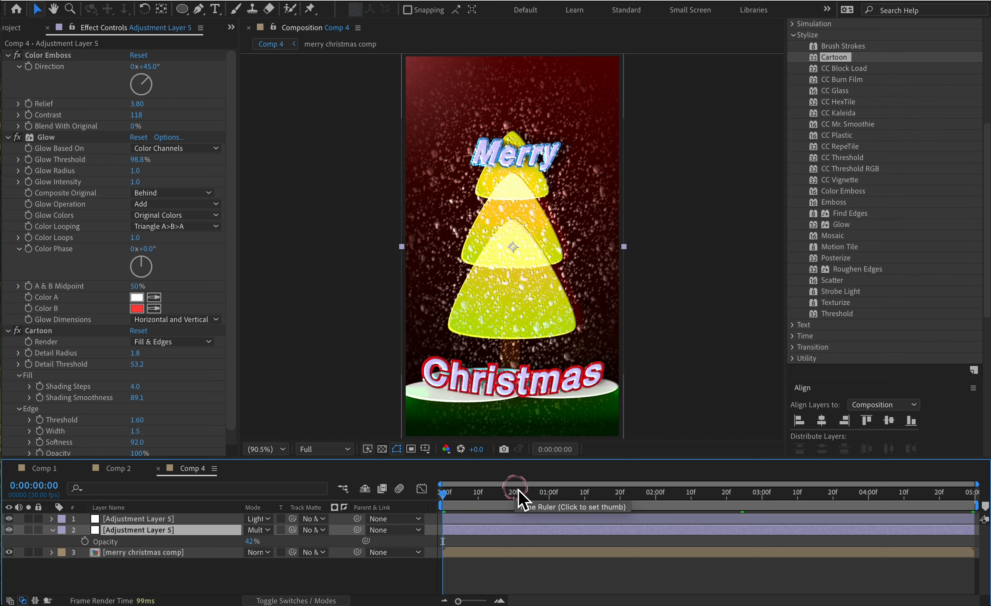
# Add a new adjustment layer above the existing layers and apply the Hue/Saturation effect to it.
pyautogui.click(211, 518)
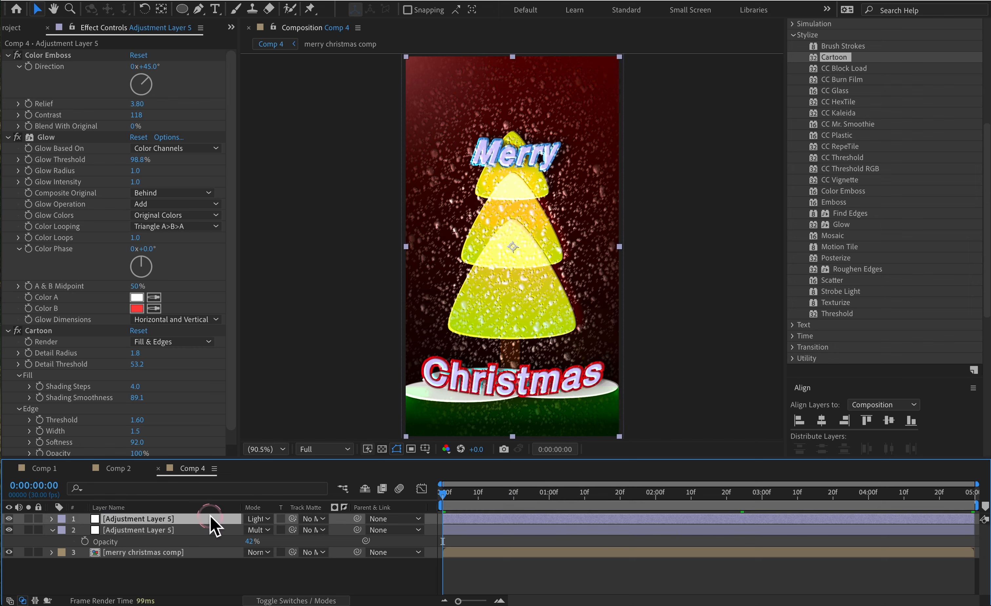
pyautogui.rightClick(210, 579)
pyautogui.moveTo(313, 436)
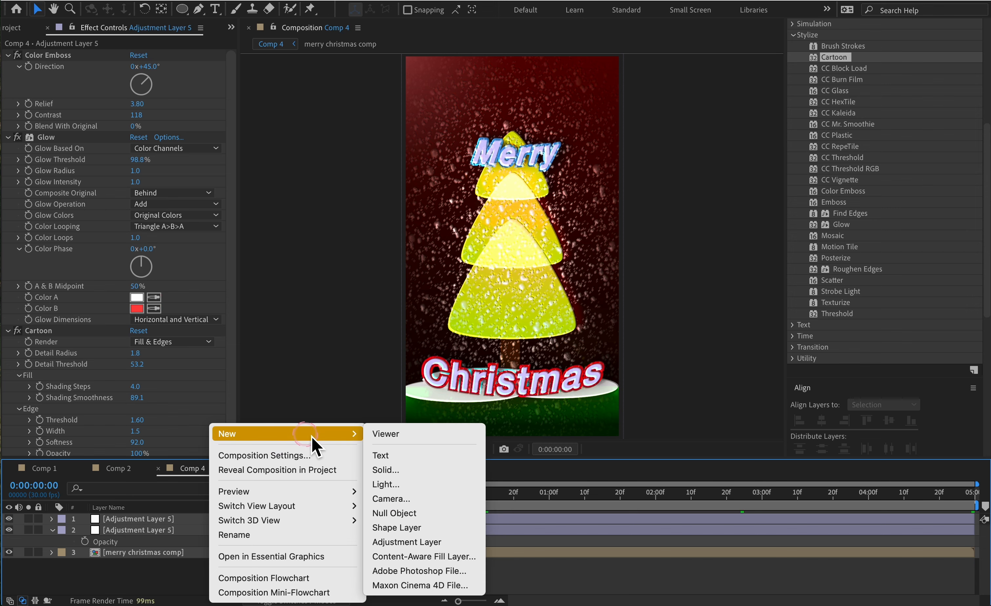
pyautogui.click(407, 542)
pyautogui.click(859, 98)
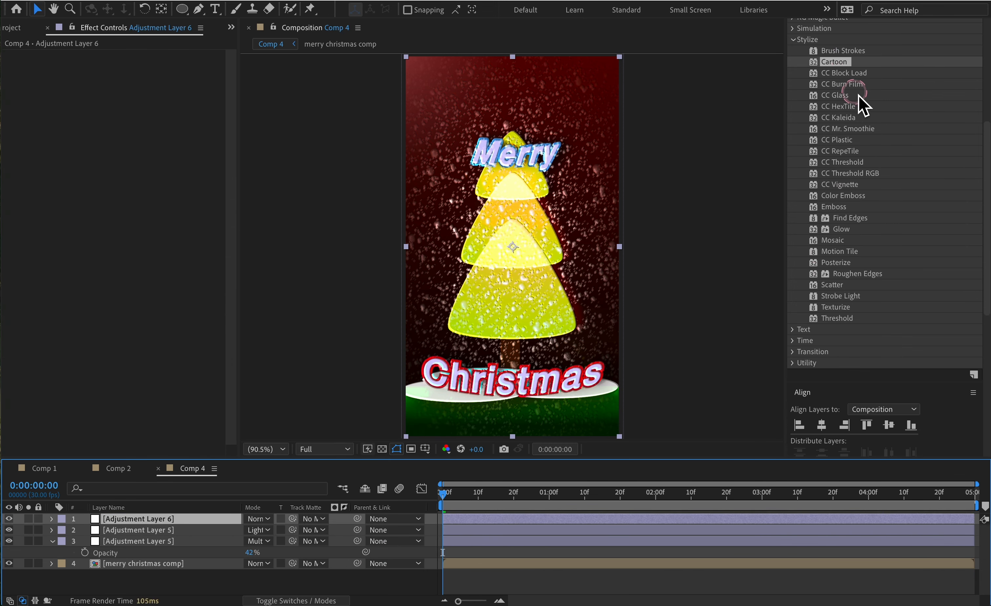
pyautogui.scroll(5, 847, 81)
pyautogui.click(832, 44)
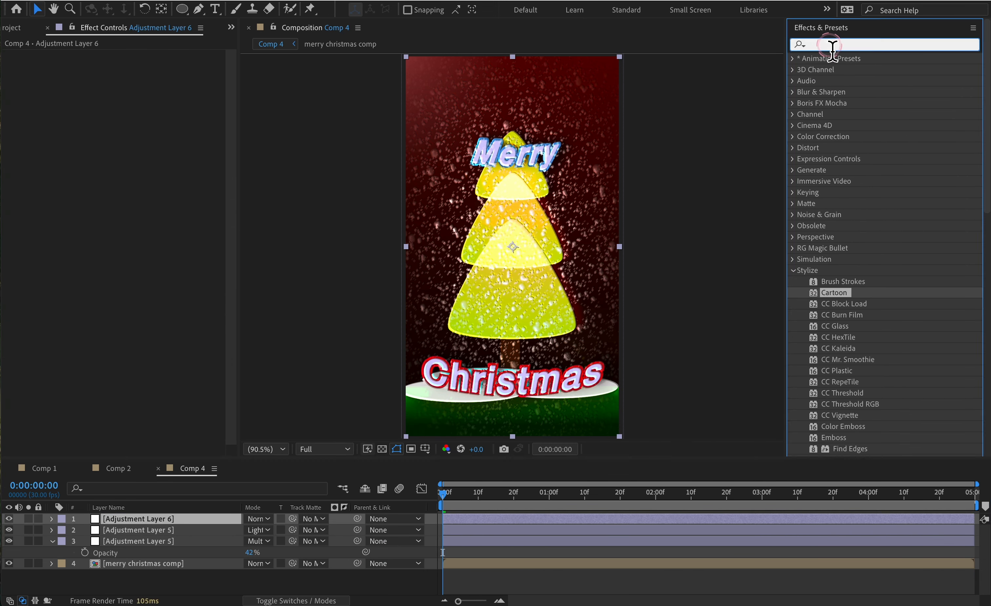
pyautogui.write('hue')
pyautogui.doubleClick(818, 114)
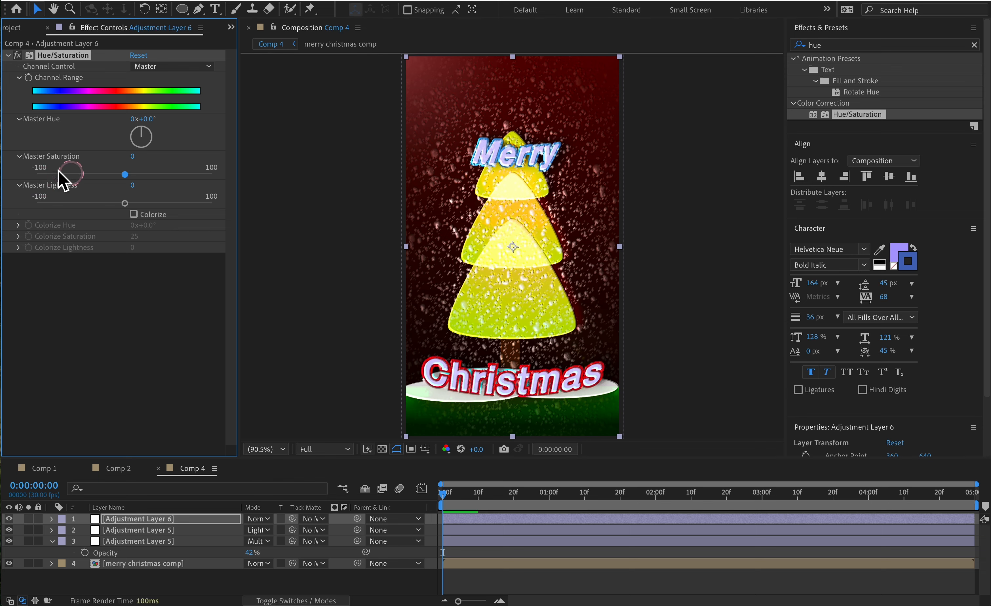
# Set Master Saturation to -100 and start keyframing Channel Range at the first frame.
pyautogui.click(125, 175)
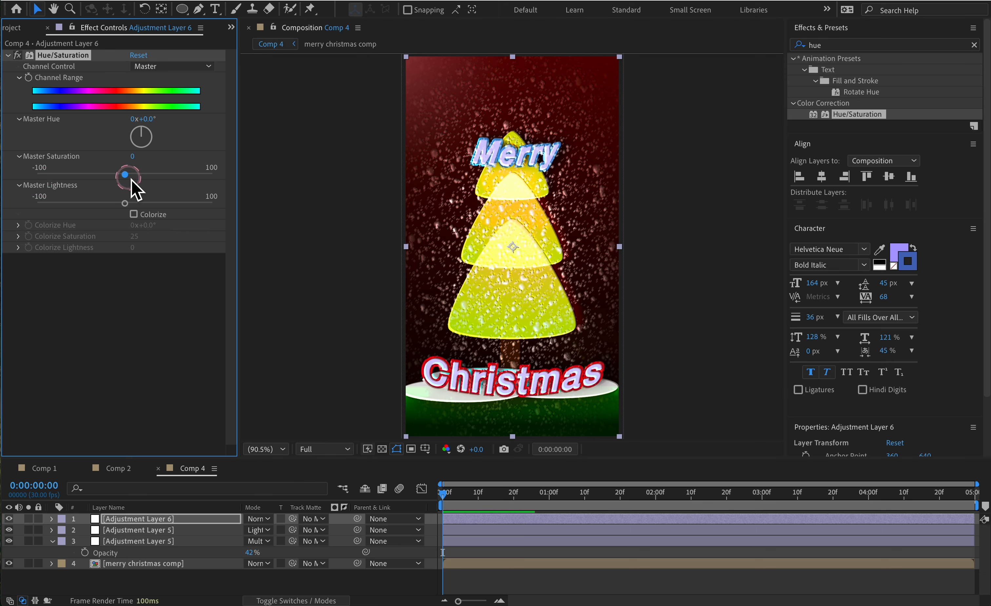
pyautogui.moveTo(125, 175); pyautogui.dragTo(7, 181)
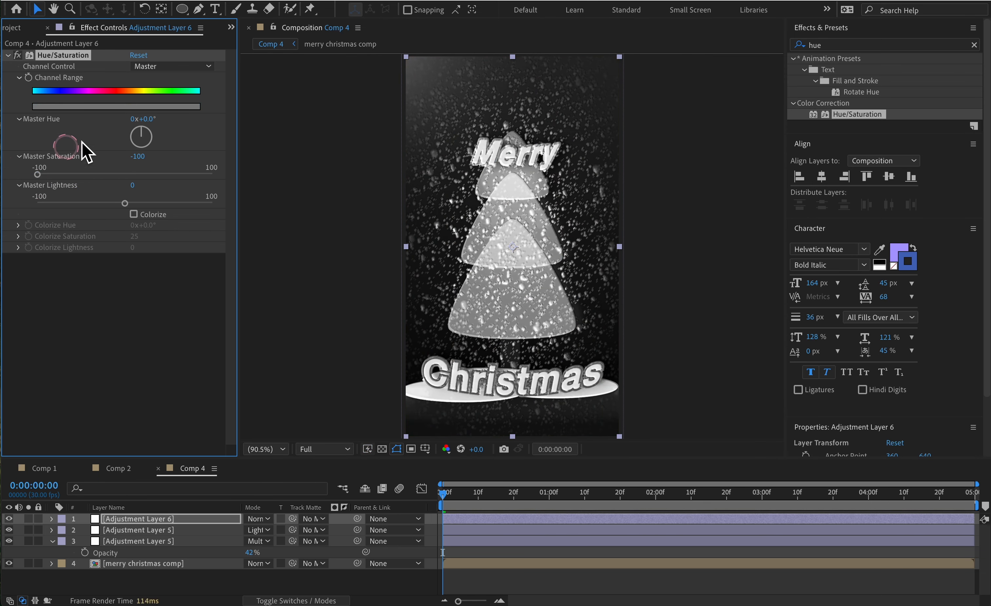
pyautogui.click(28, 77)
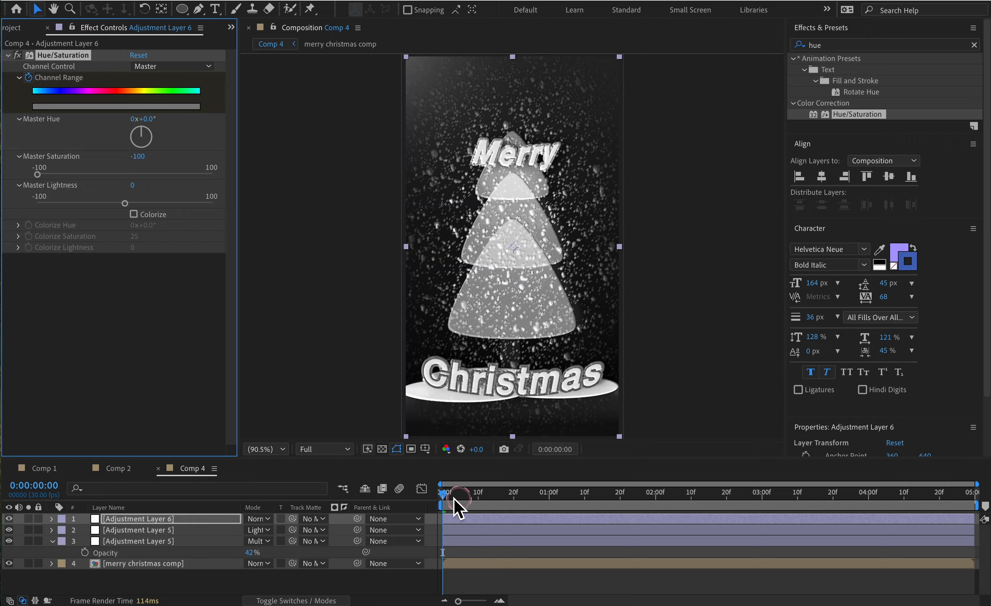
# Keyframe Master Saturation at 0 at the one-second mark, reveal the layer's keyframes and return to the first frame.
pyautogui.click(486, 493)
pyautogui.moveTo(496, 502); pyautogui.dragTo(558, 512)
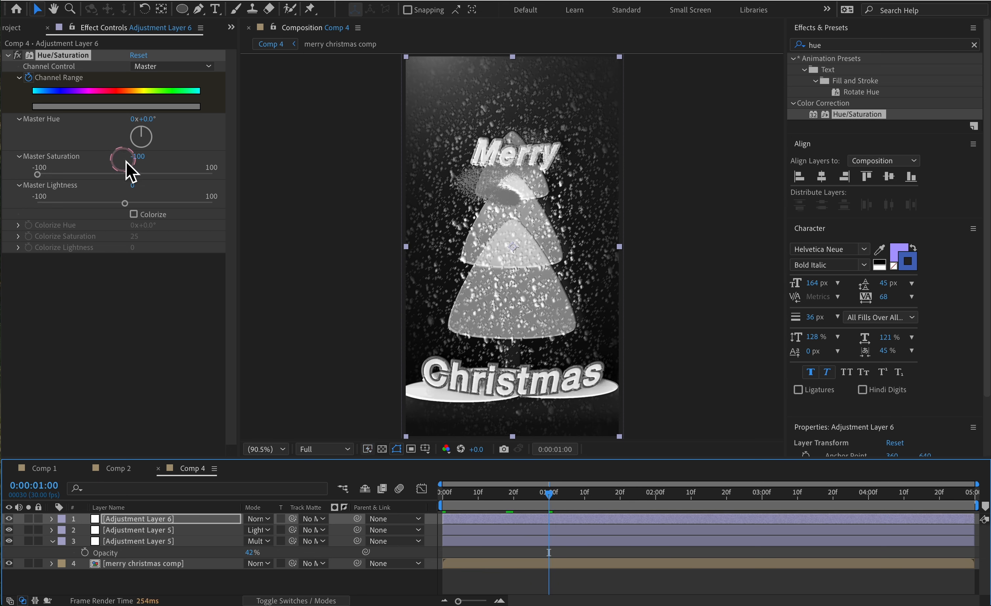
pyautogui.moveTo(39, 174); pyautogui.dragTo(126, 181)
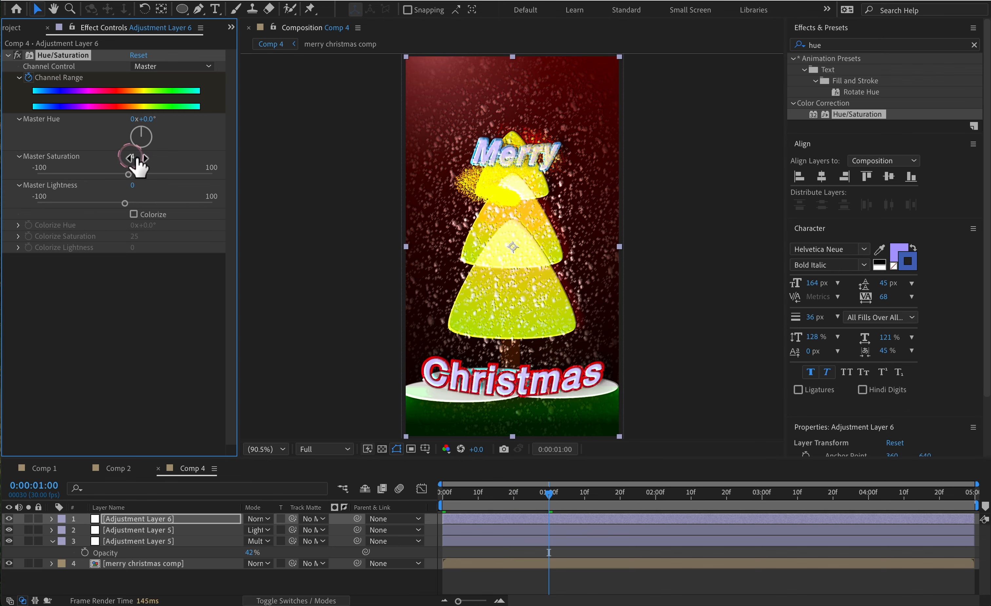
pyautogui.click(133, 156)
pyautogui.write('0')
pyautogui.press('Return')
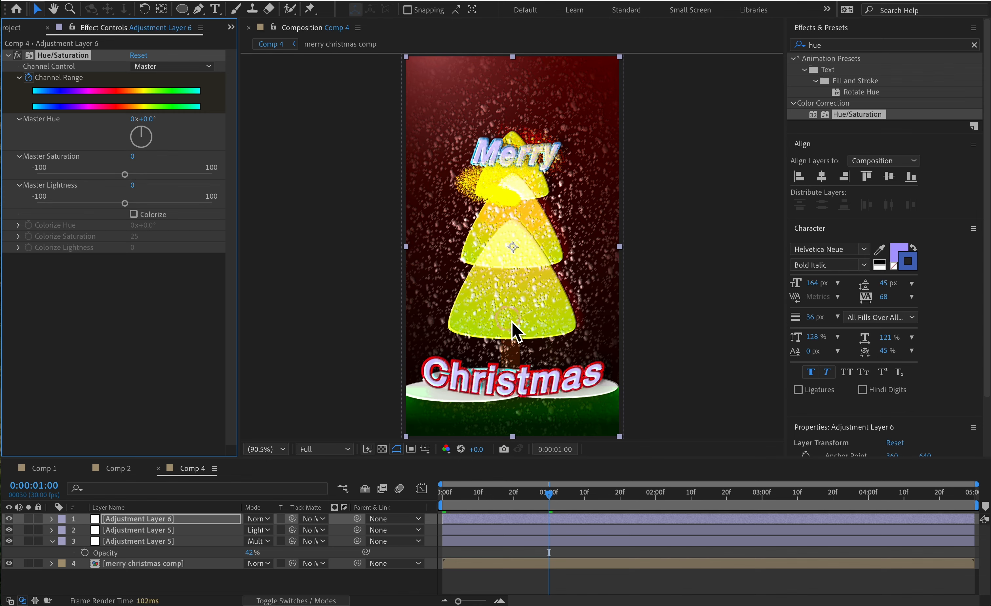
pyautogui.press('u')
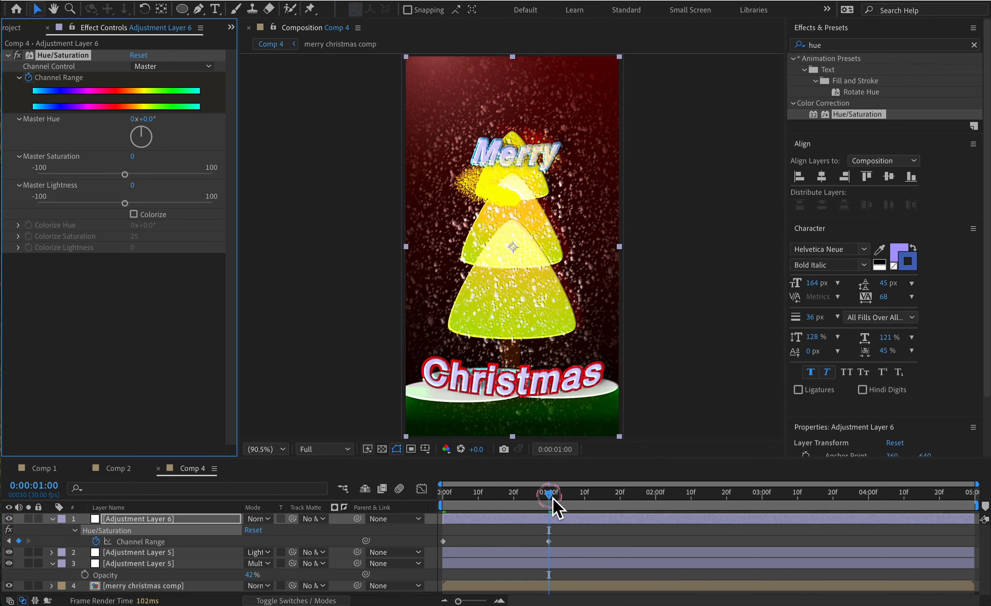
pyautogui.moveTo(551, 507); pyautogui.dragTo(443, 502)
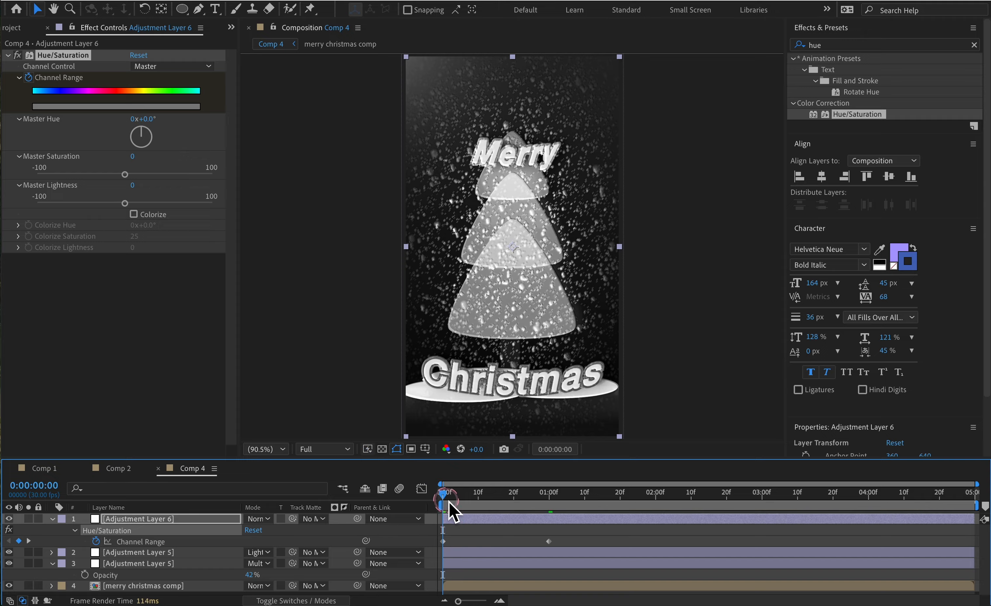
# Preview the opening seconds repeatedly to check the black-and-white to color transition, and return to the first frame.
pyautogui.press('space')
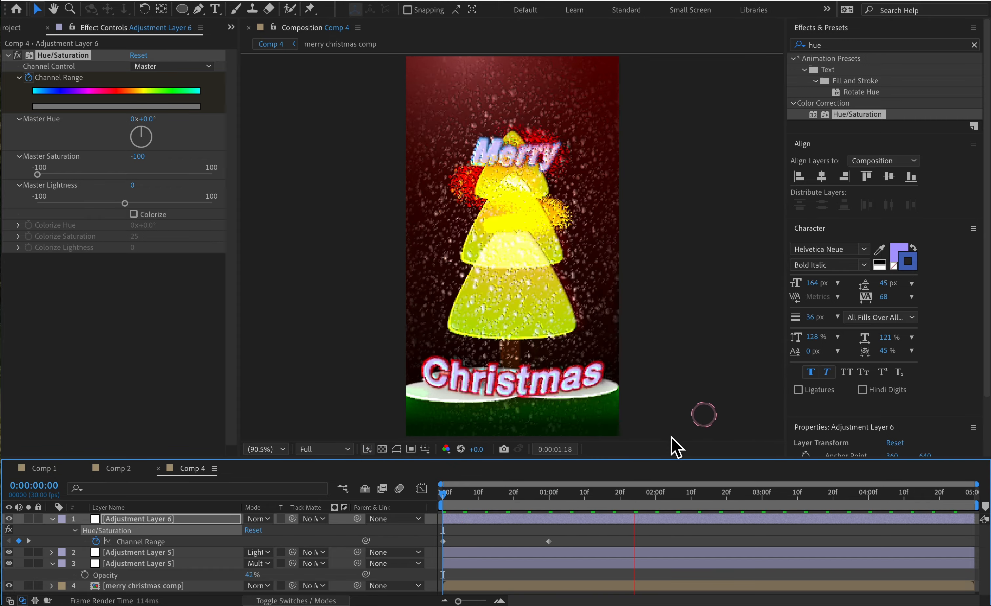
pyautogui.press('space')
pyautogui.moveTo(632, 495); pyautogui.dragTo(367, 495)
pyautogui.press('space')
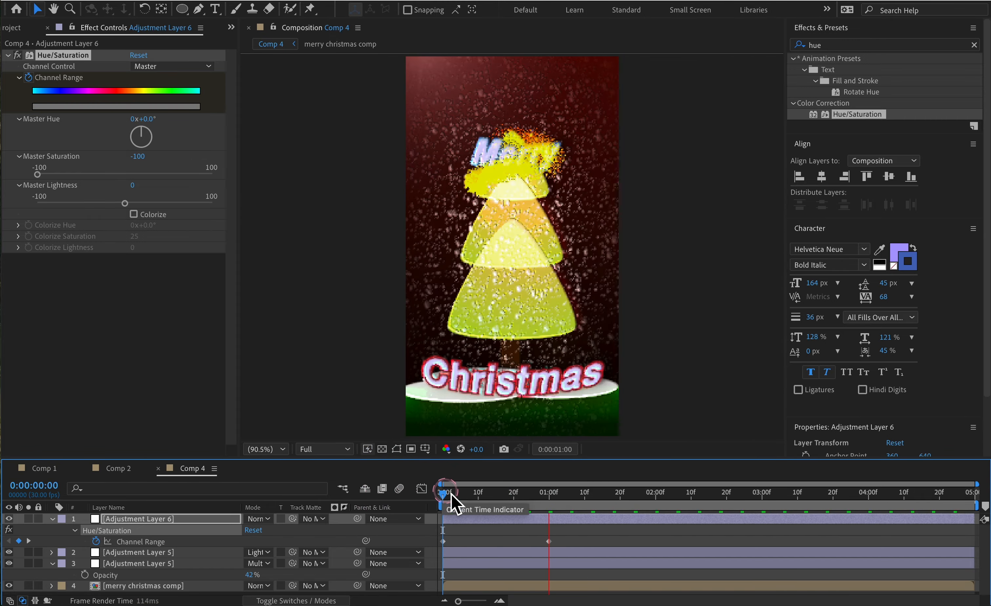
pyautogui.moveTo(445, 498); pyautogui.dragTo(401, 501)
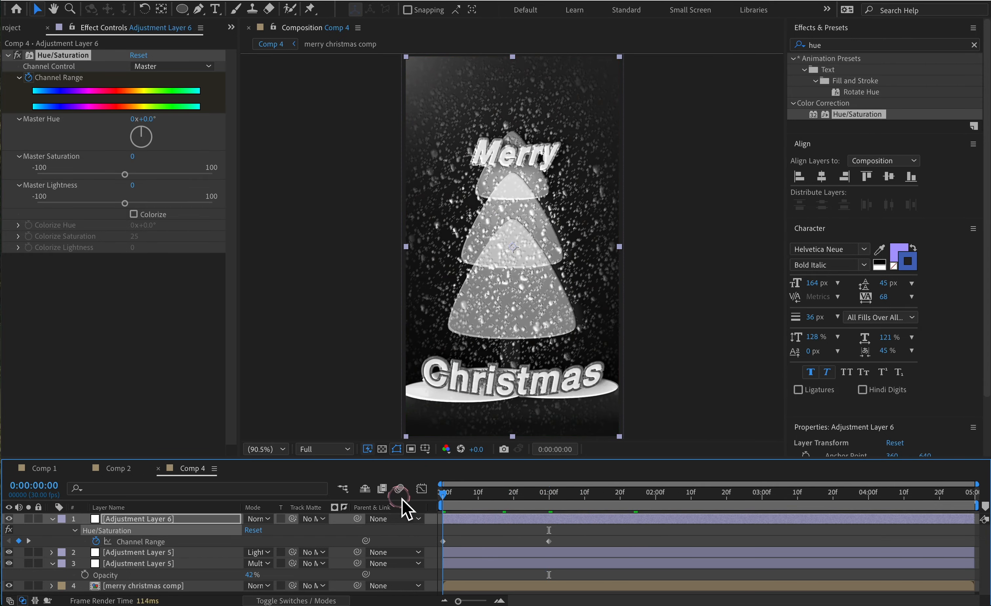
# Play the Christmas tree animation past the three-second mark to review the finished look, stop it and return to the start.
pyautogui.press('space')
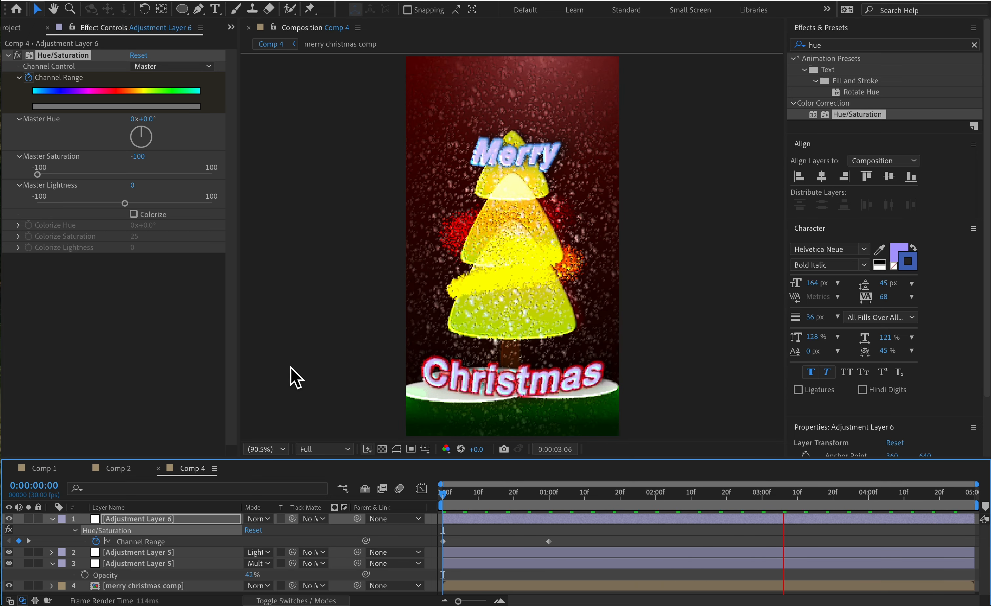
pyautogui.press('space')
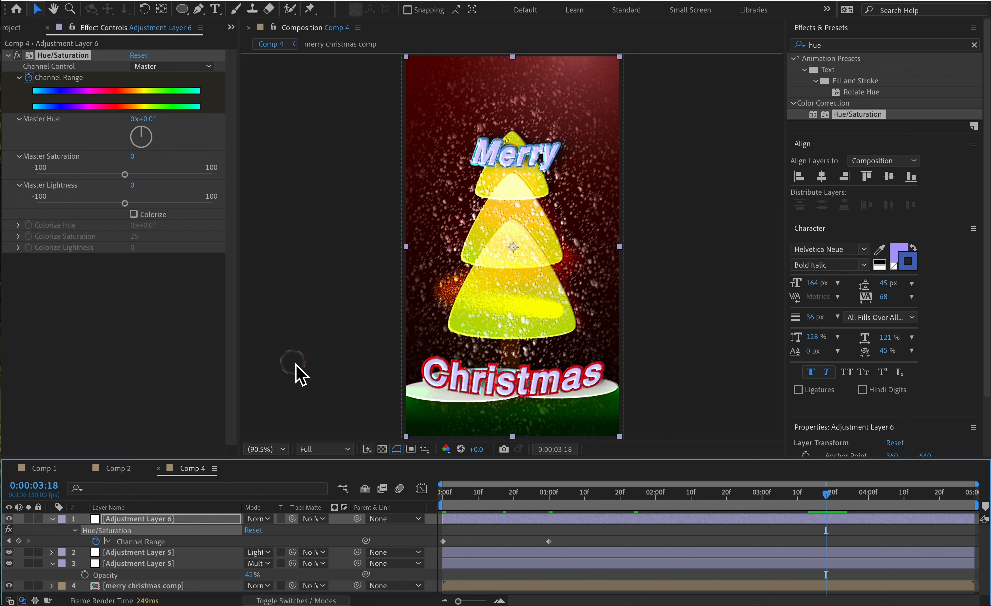
pyautogui.click(292, 362)
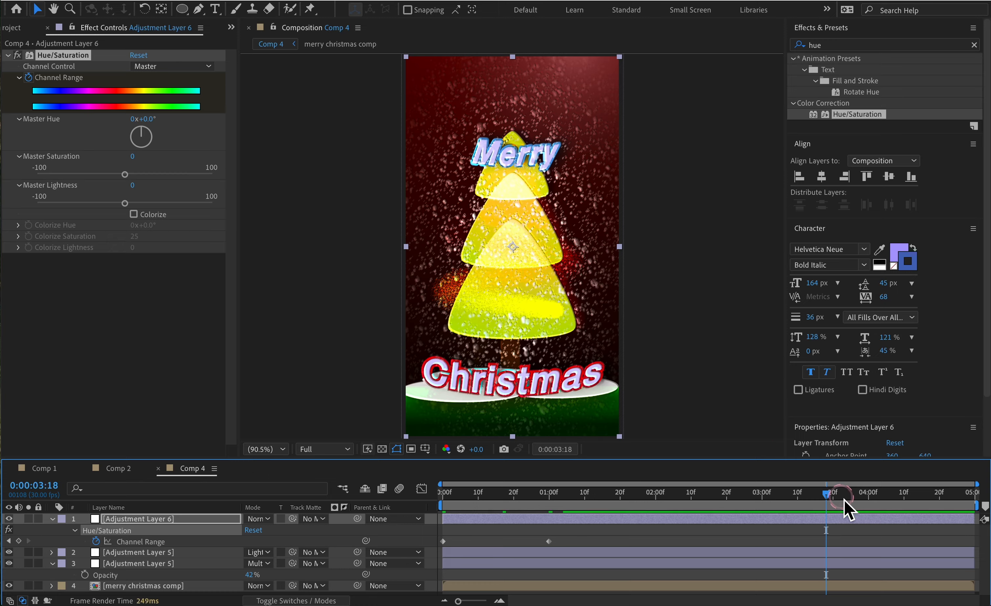
pyautogui.moveTo(843, 499); pyautogui.dragTo(363, 494)
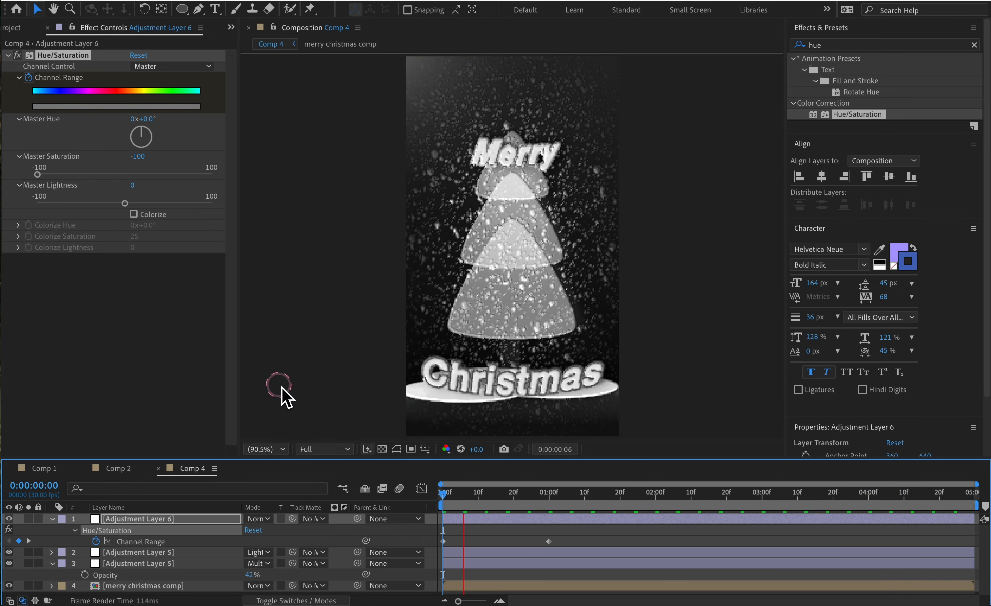